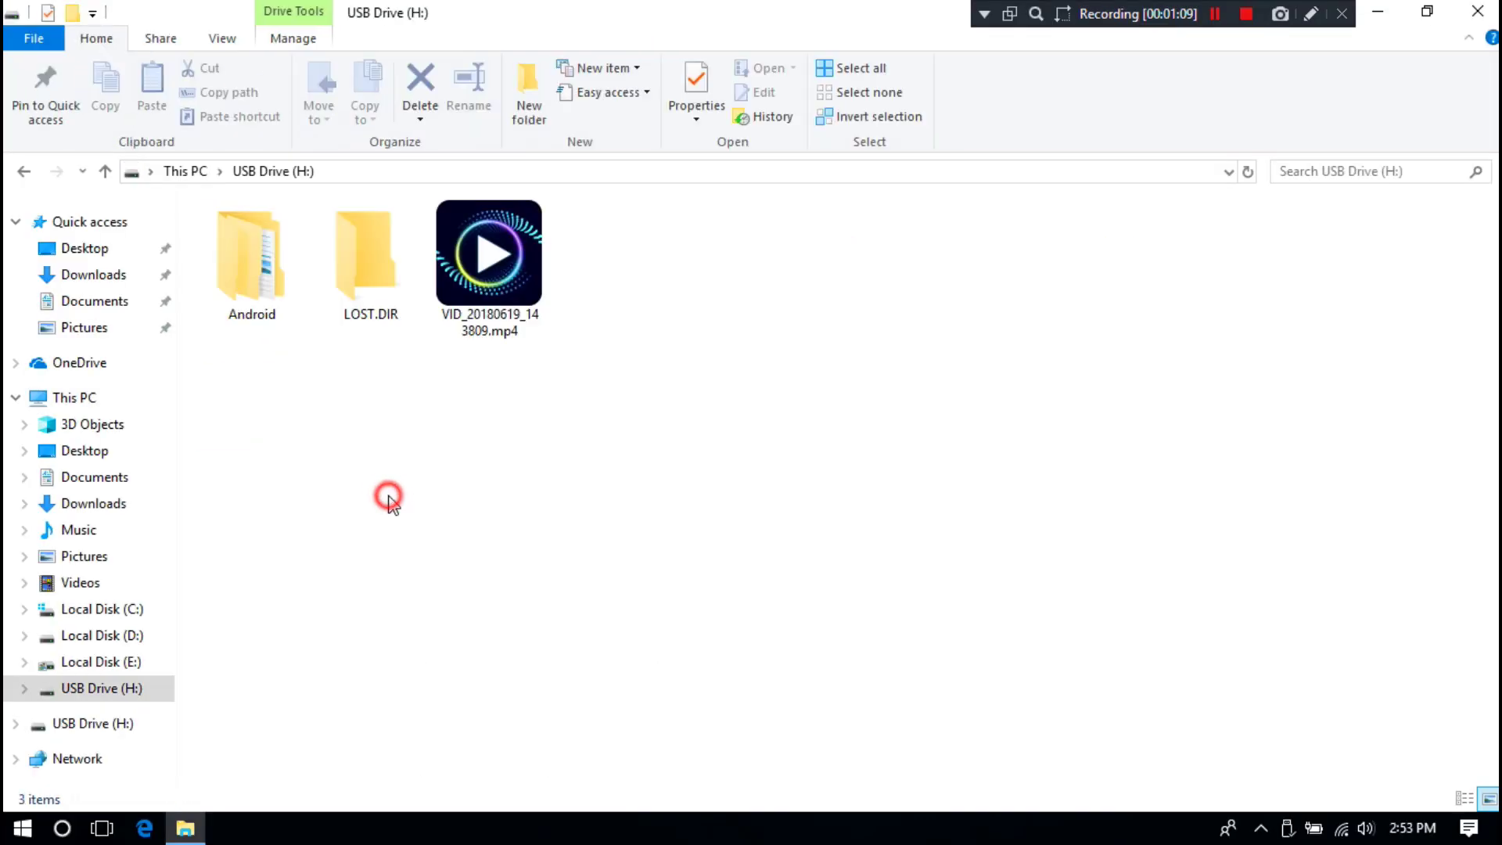
Step: Try playing VID_20180619_143809.mp4 from USB Drive (H:) and read VLC's cannot-open error message
double_click(520, 272)
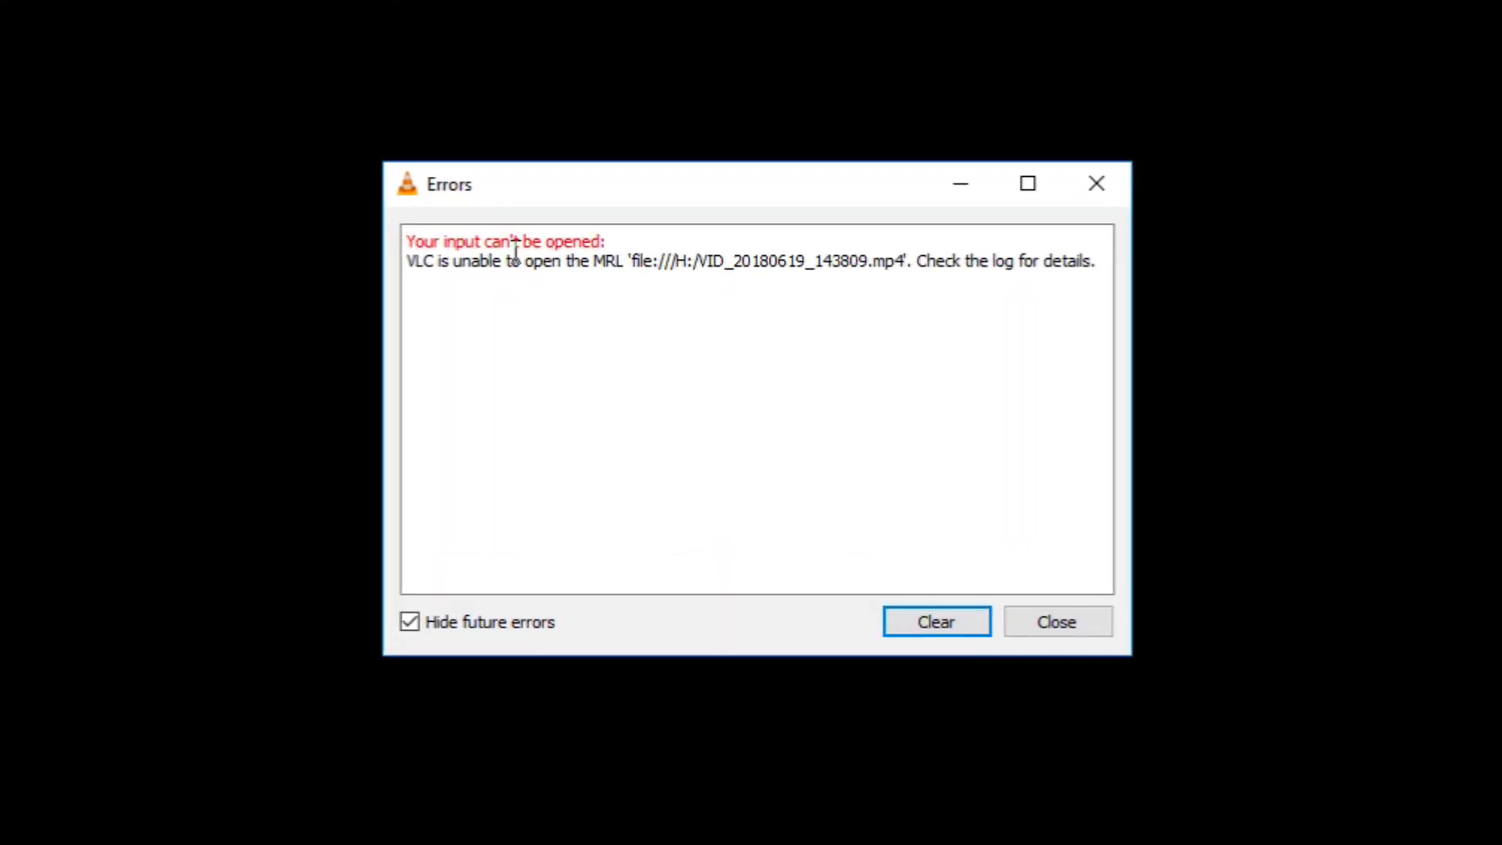
drag(416, 242, 597, 246)
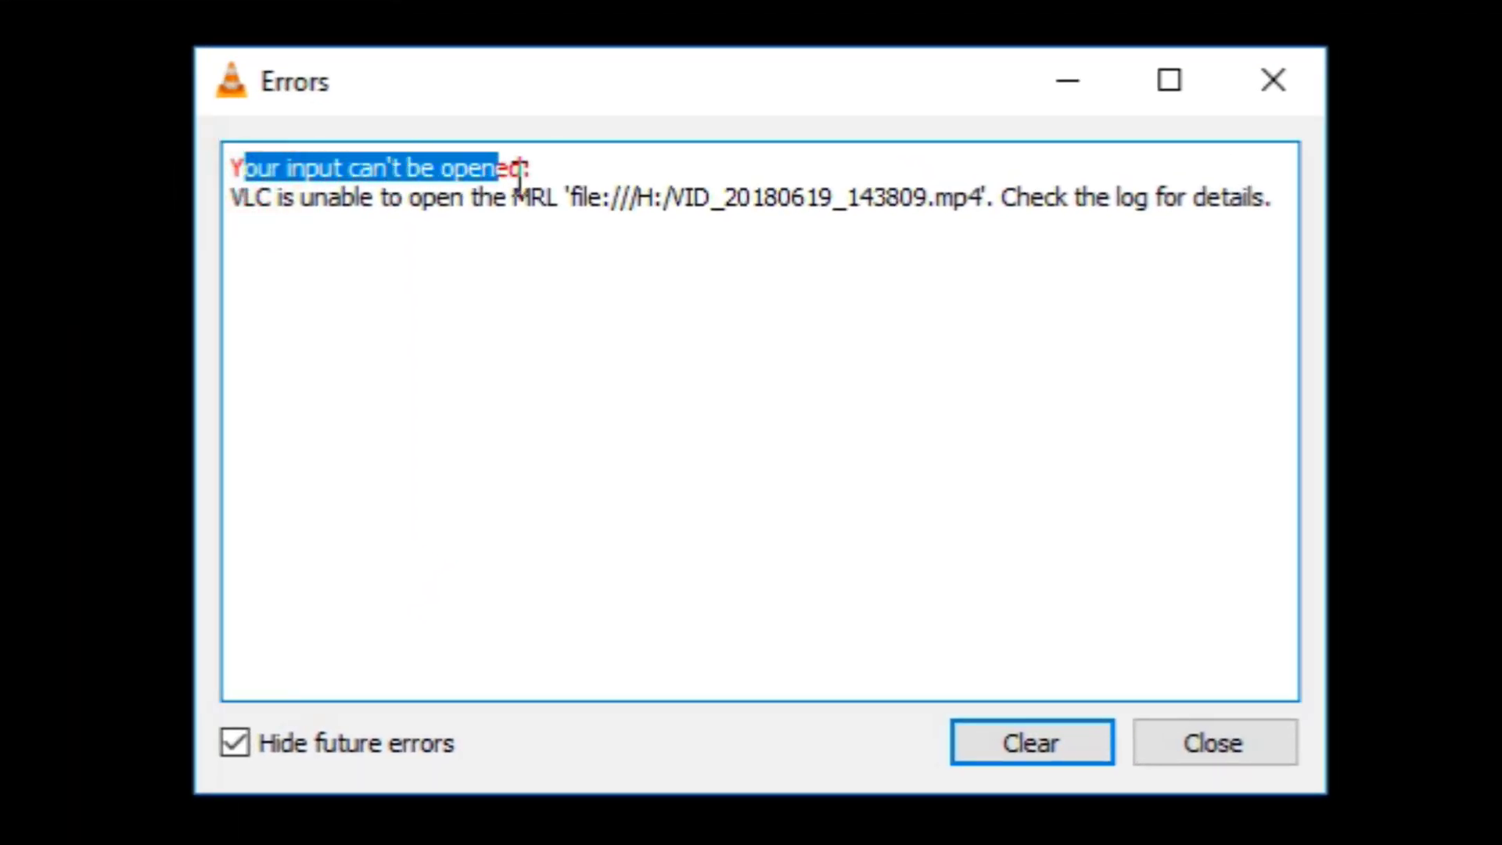
drag(520, 180, 258, 176)
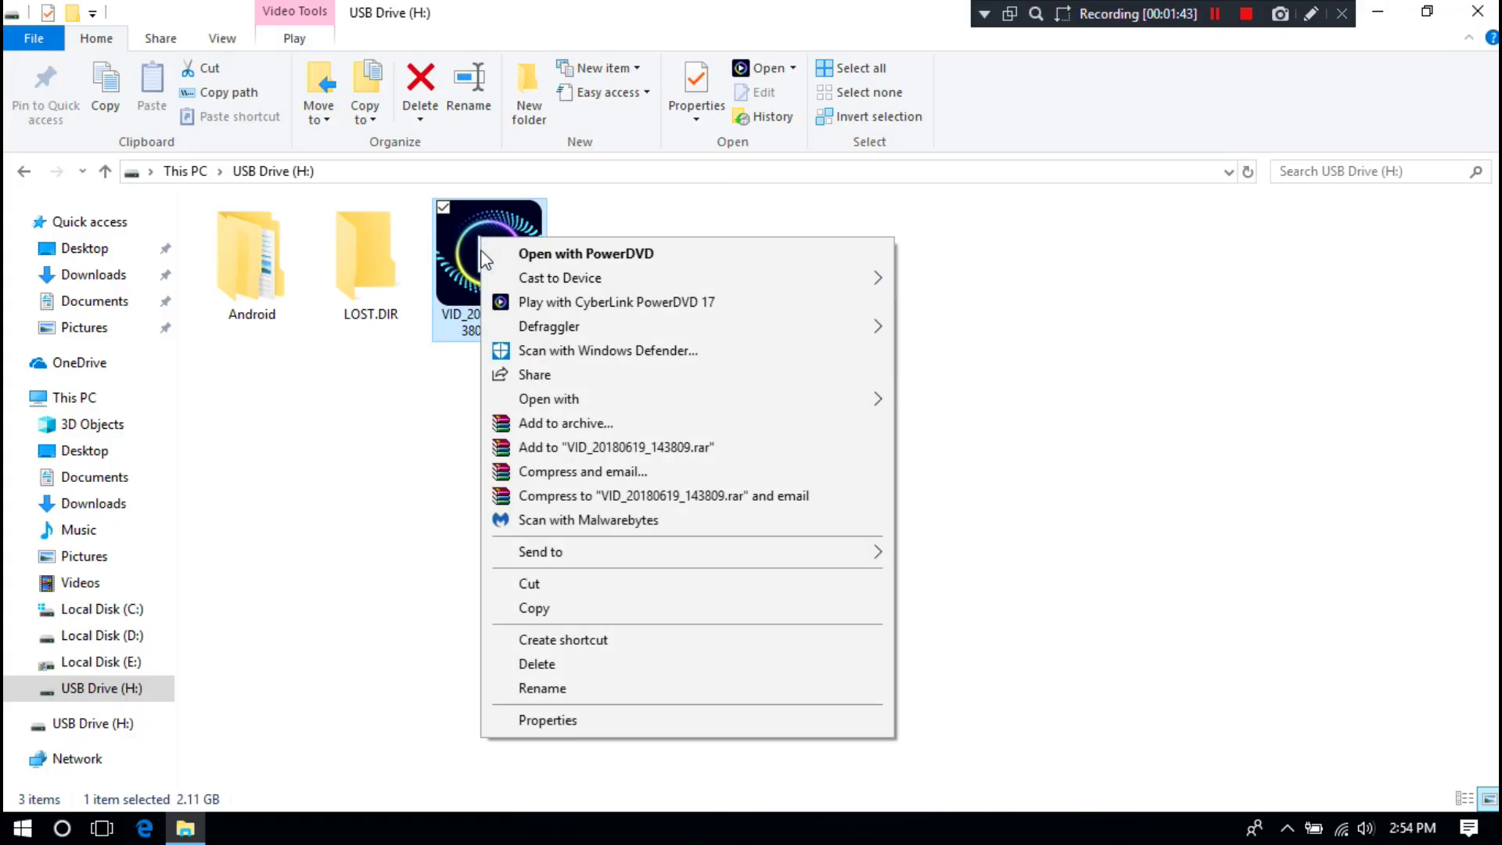
Step: Open VID_20180619_143809.mp4 with Windows Media Player instead
mouse_move(782, 399)
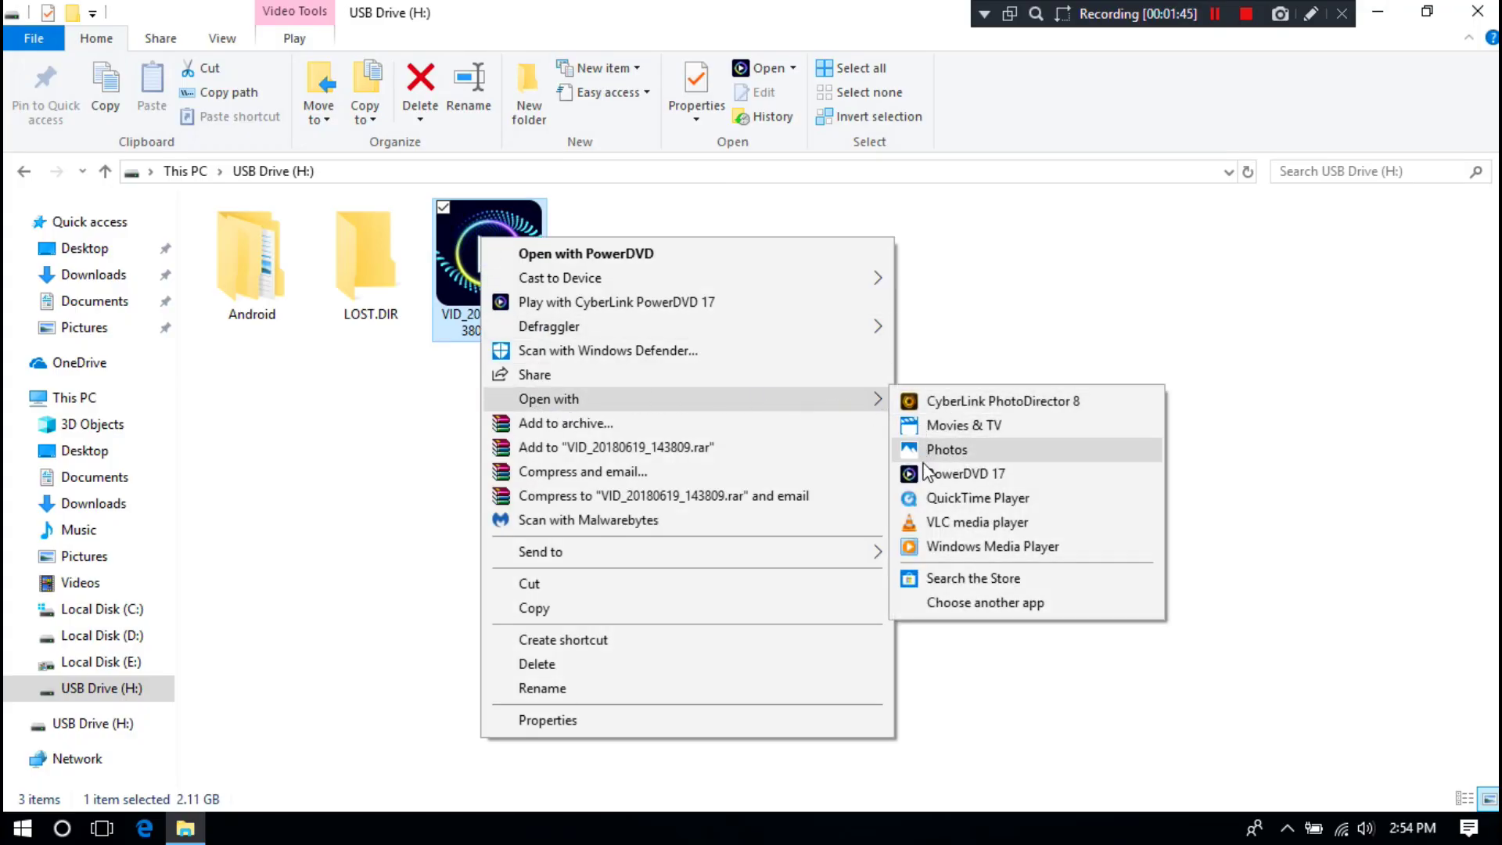
click(932, 546)
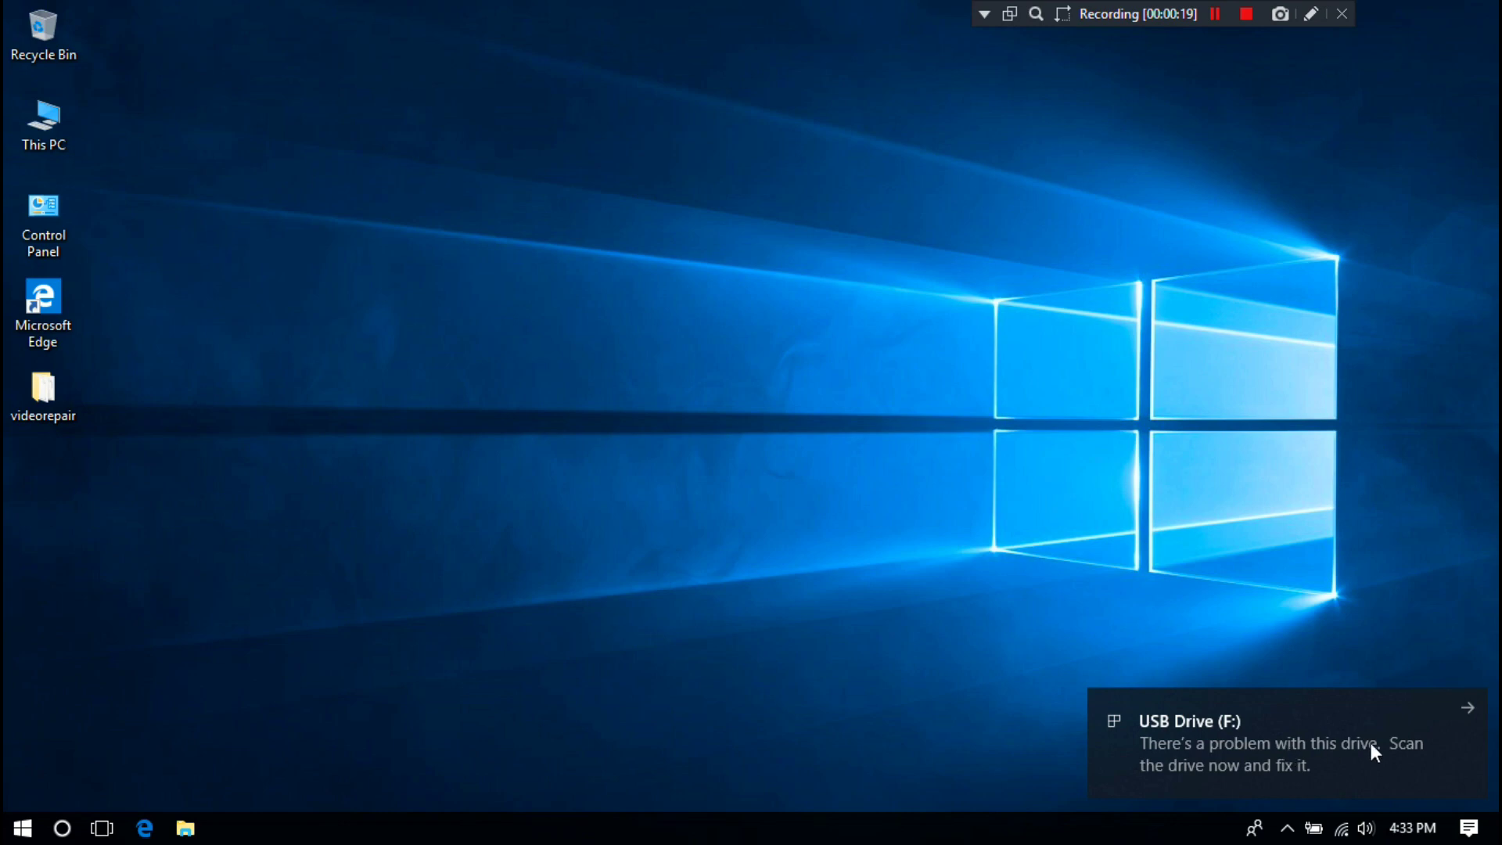
Step: Dismiss the drive notification and open USB Drive (F:) from This PC in File Explorer
click(1467, 704)
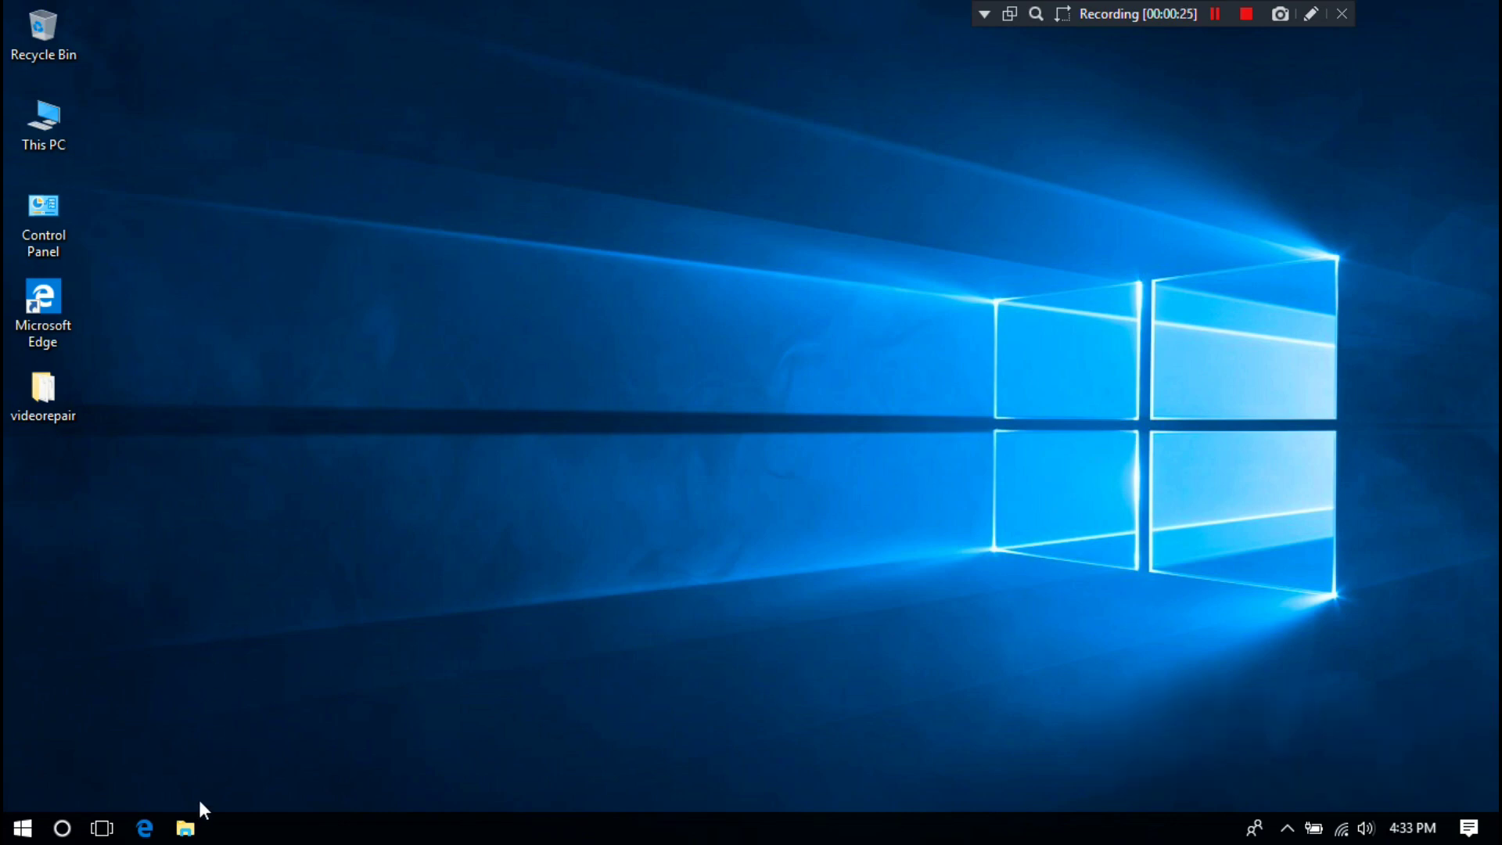
click(187, 826)
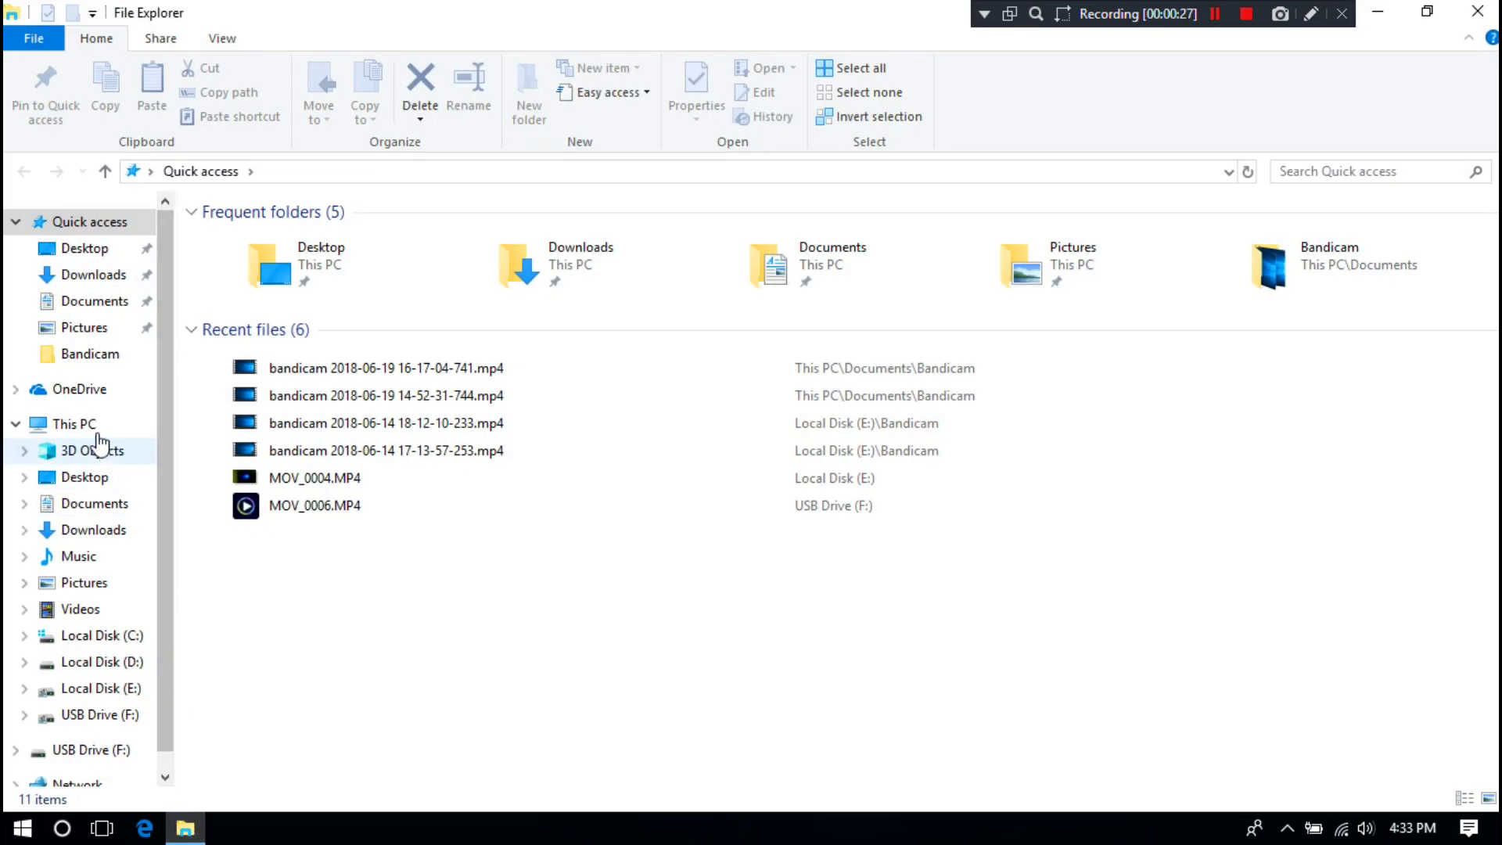
click(89, 425)
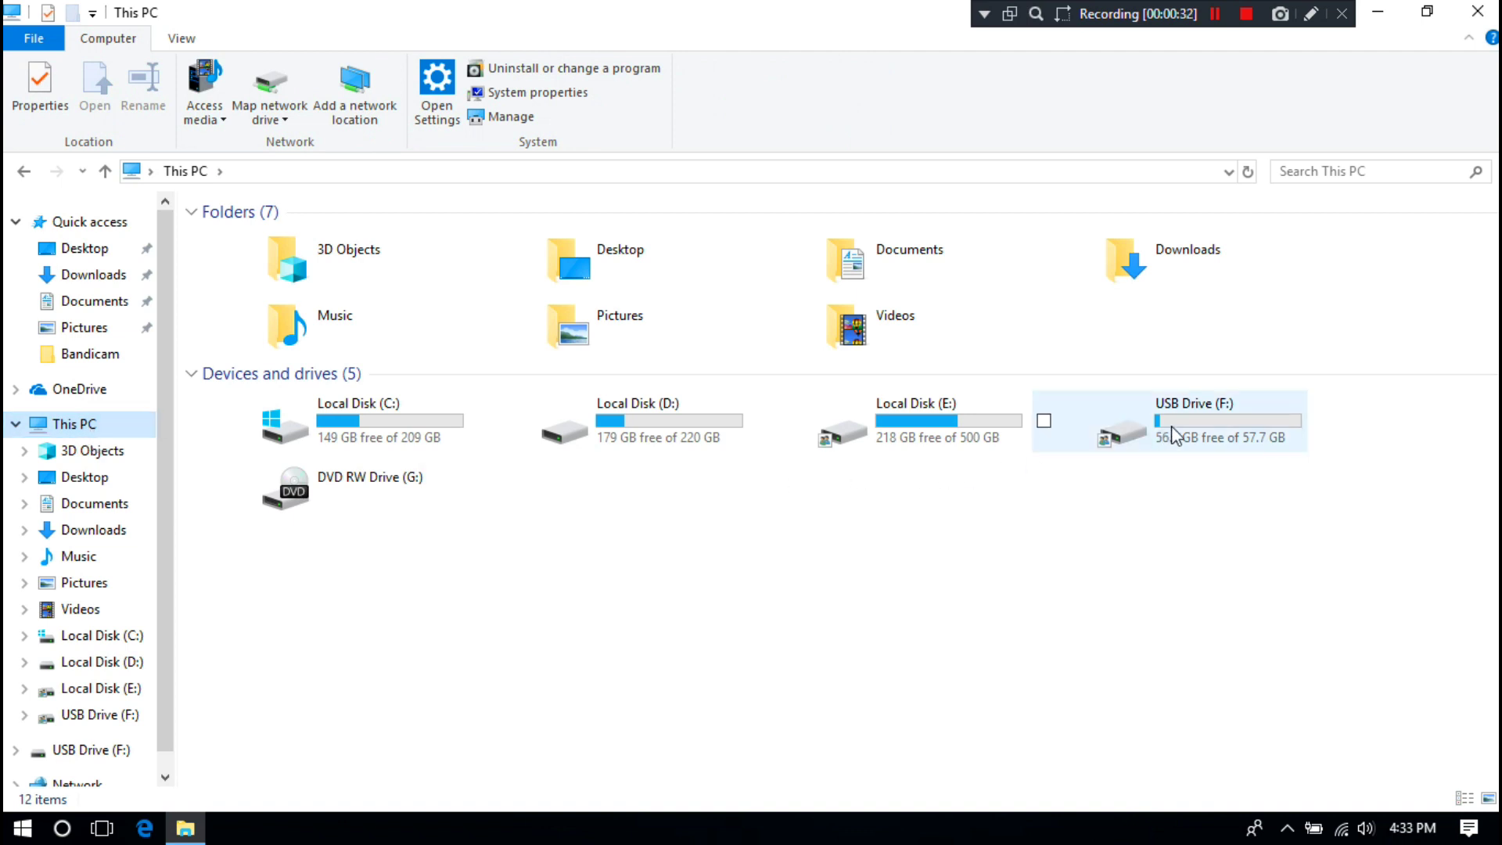
double_click(1246, 419)
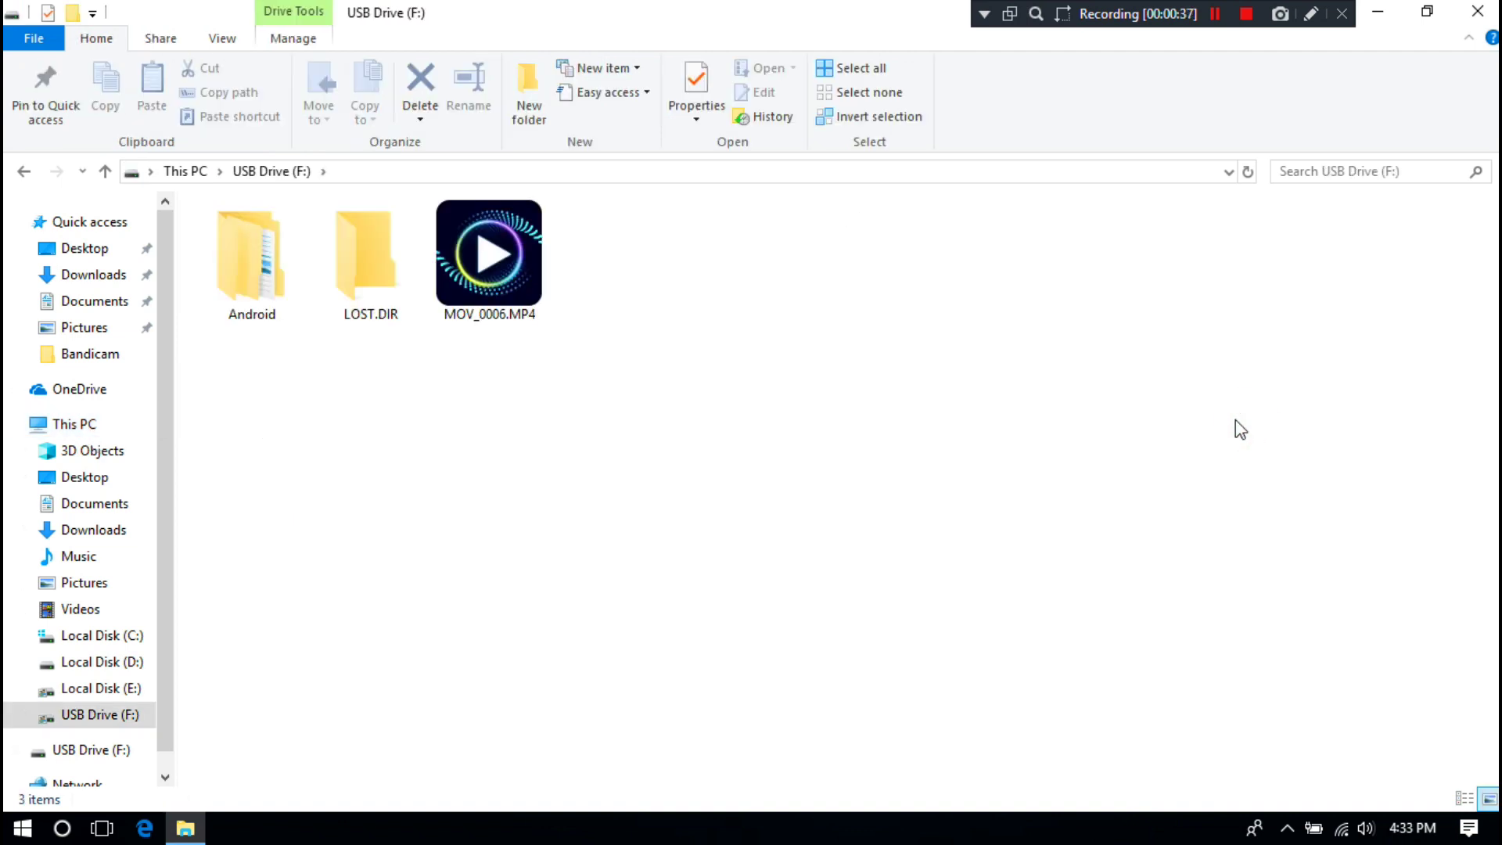
Step: Play MOV_0006.MP4 in PowerDVD, dismiss the unsupported-format error, and close PowerDVD
double_click(496, 258)
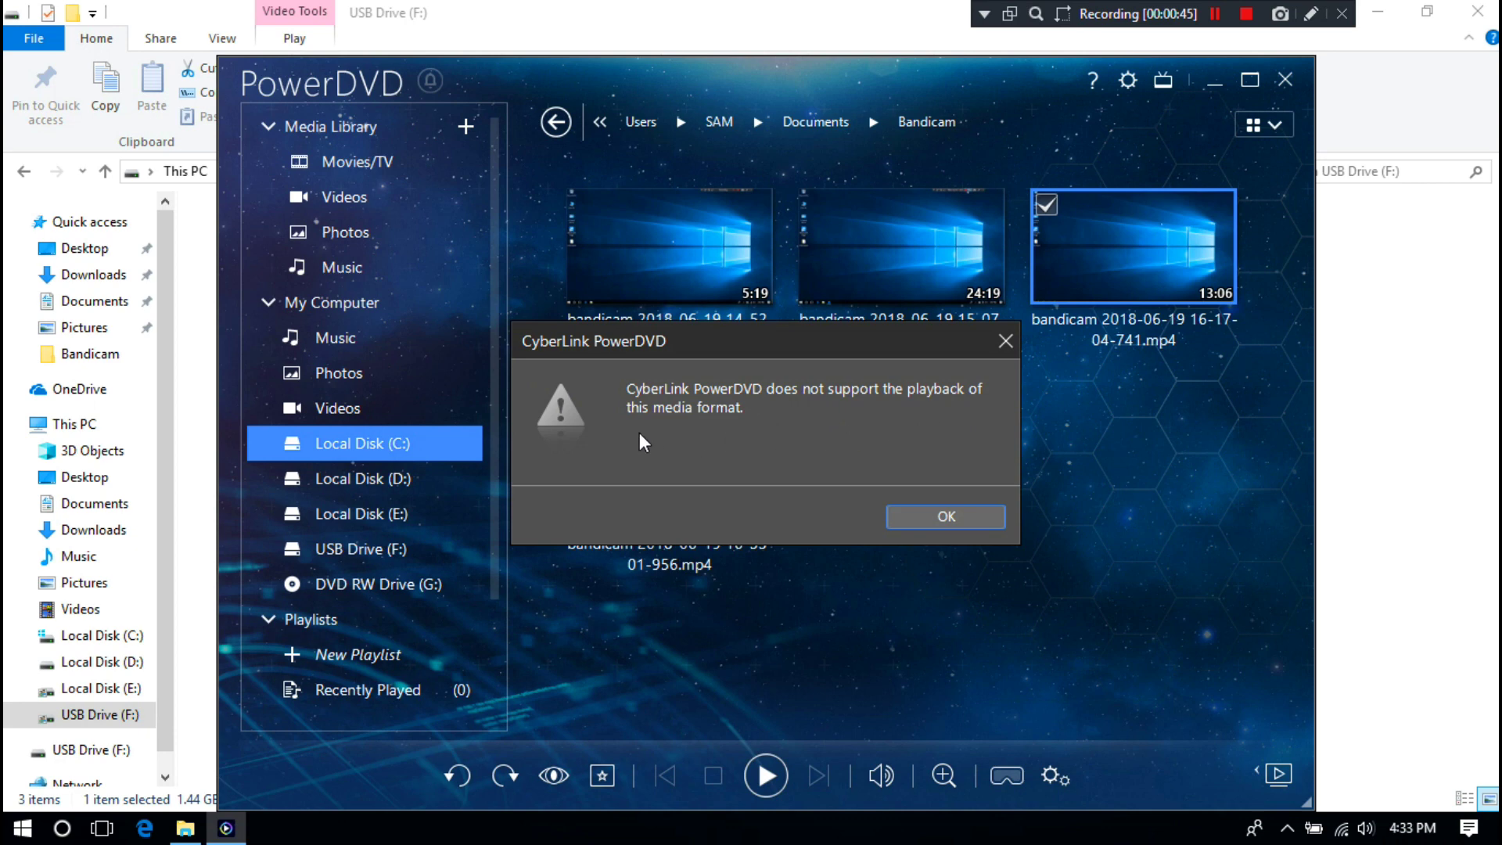
click(924, 517)
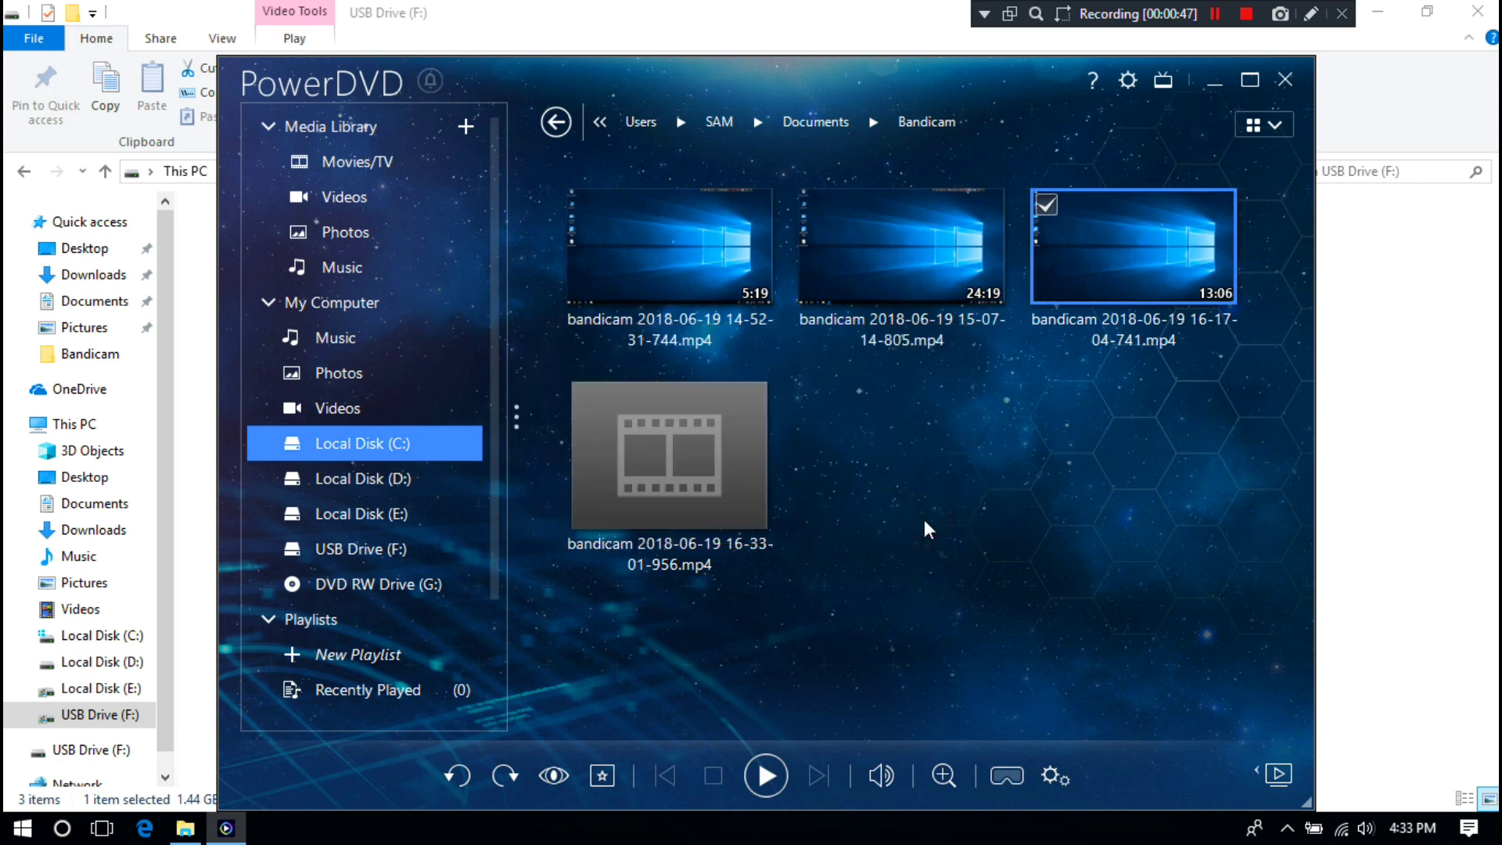
click(1284, 78)
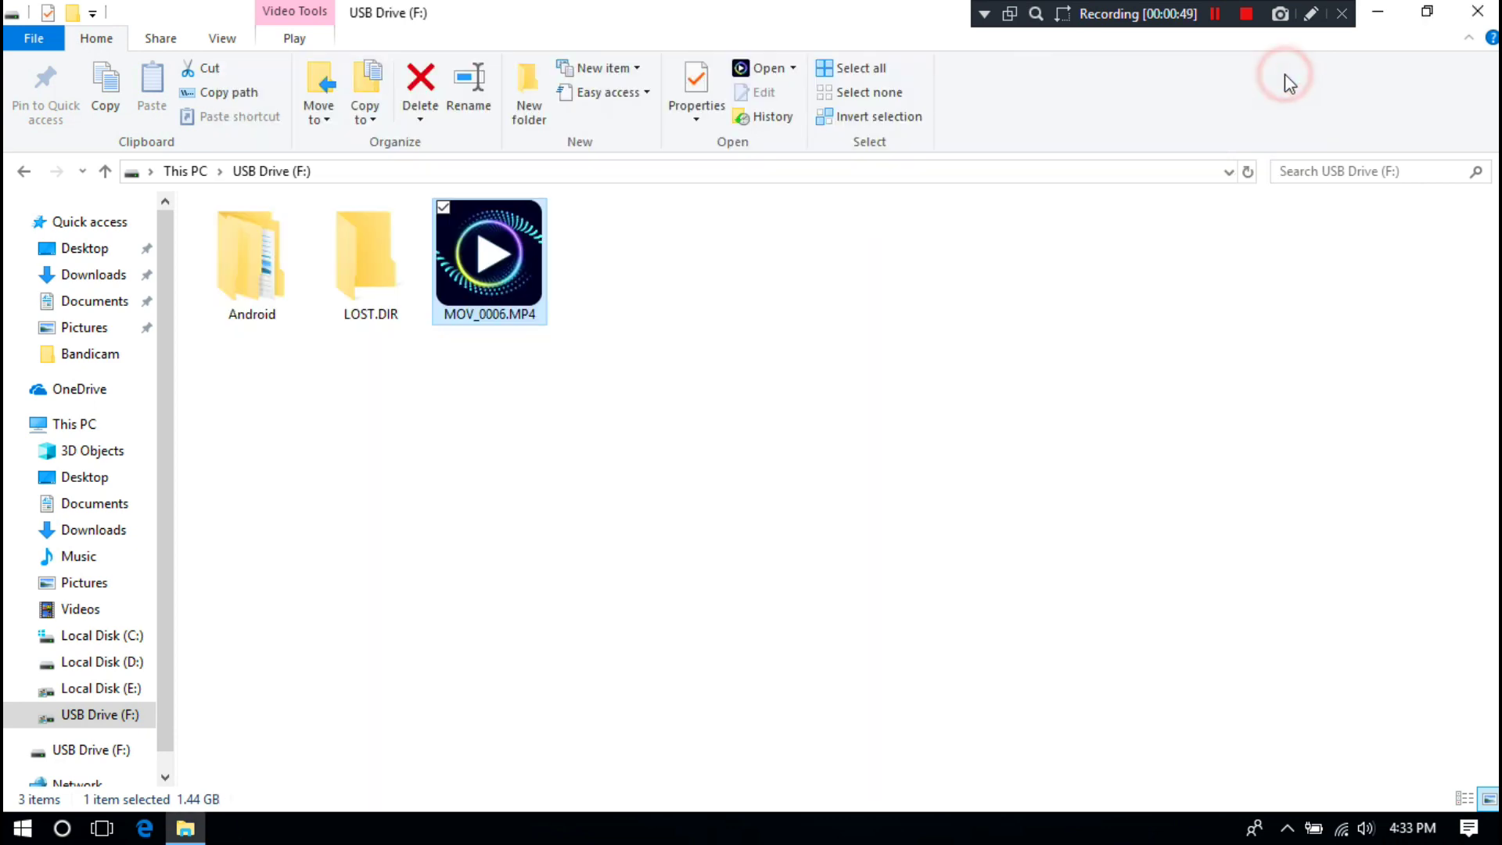
right_click(494, 281)
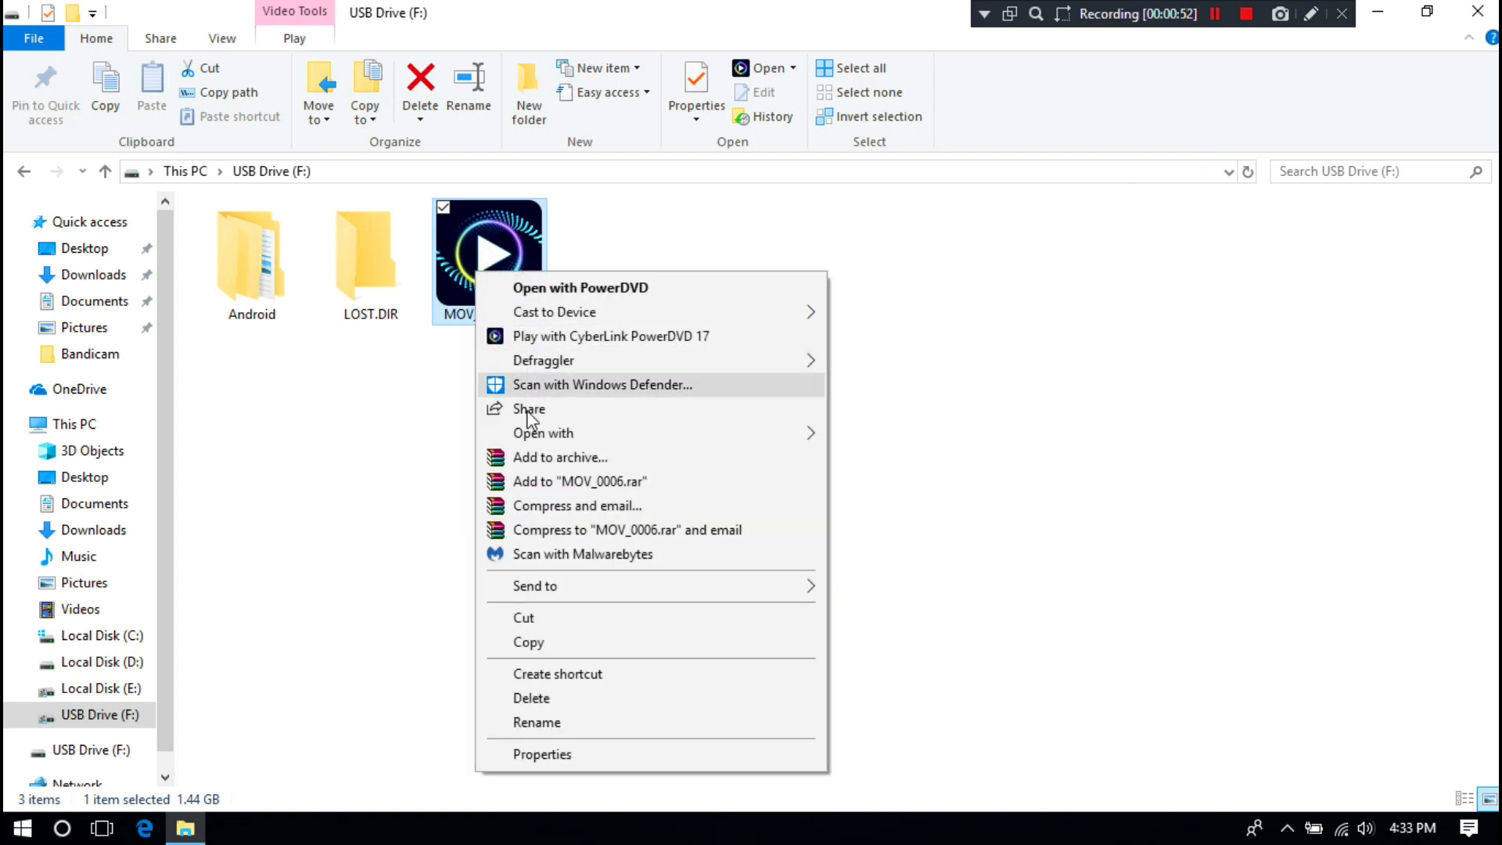
mouse_move(540, 435)
click(853, 557)
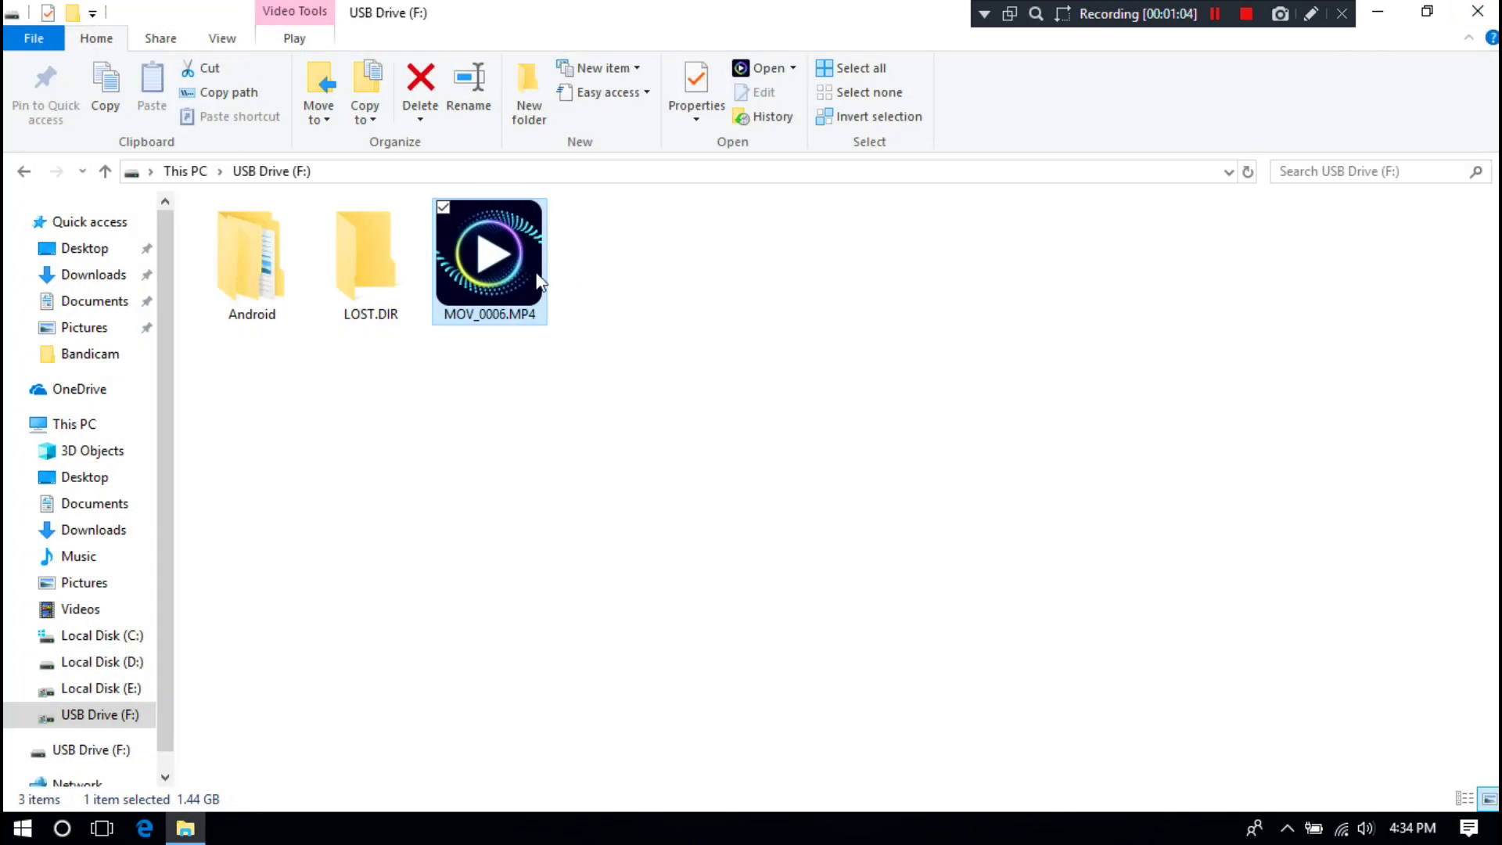
right_click(509, 275)
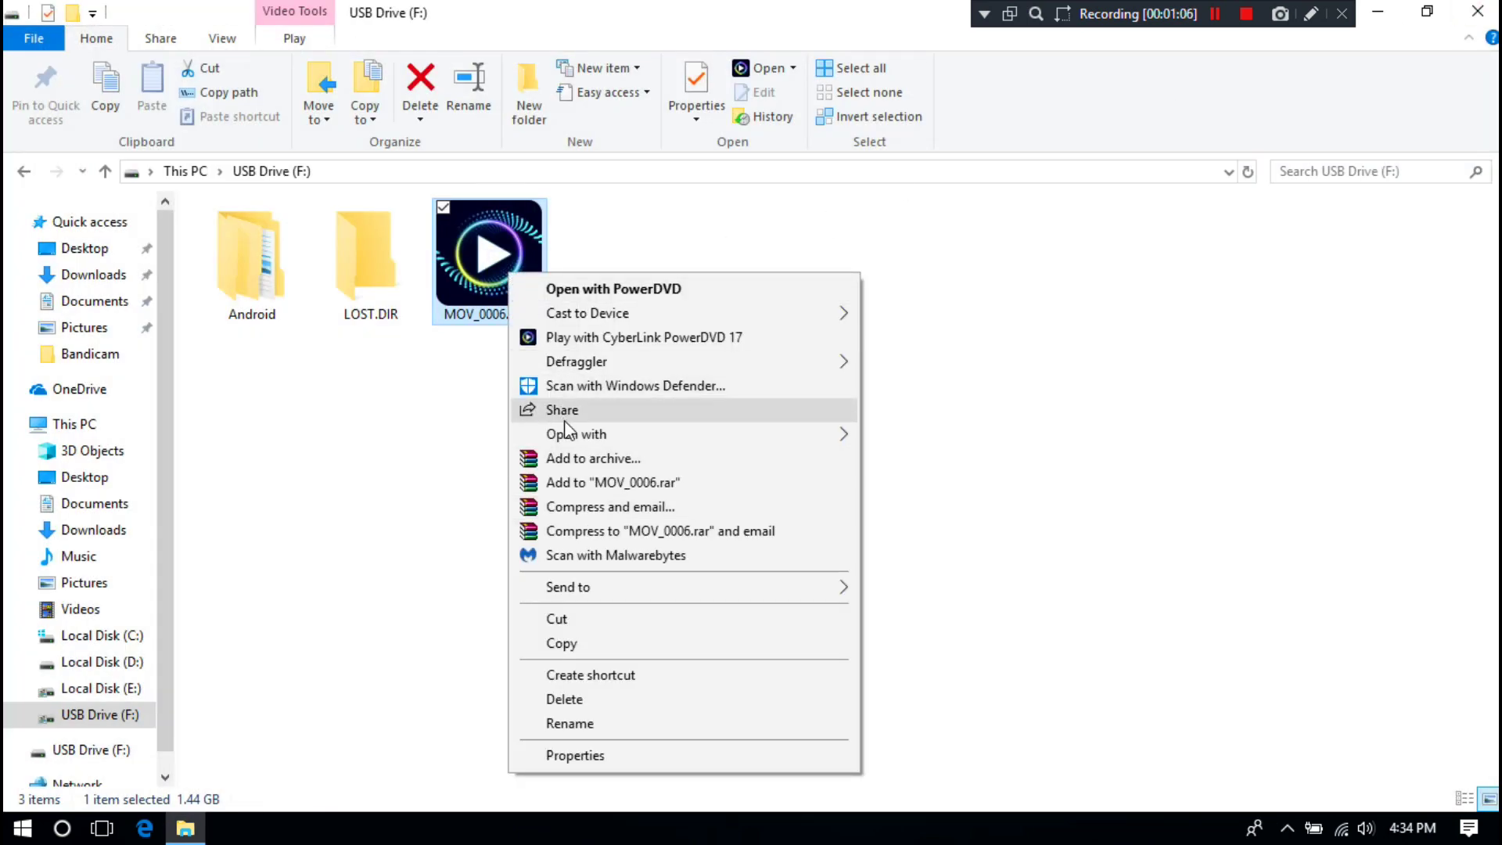
mouse_move(809, 434)
click(900, 582)
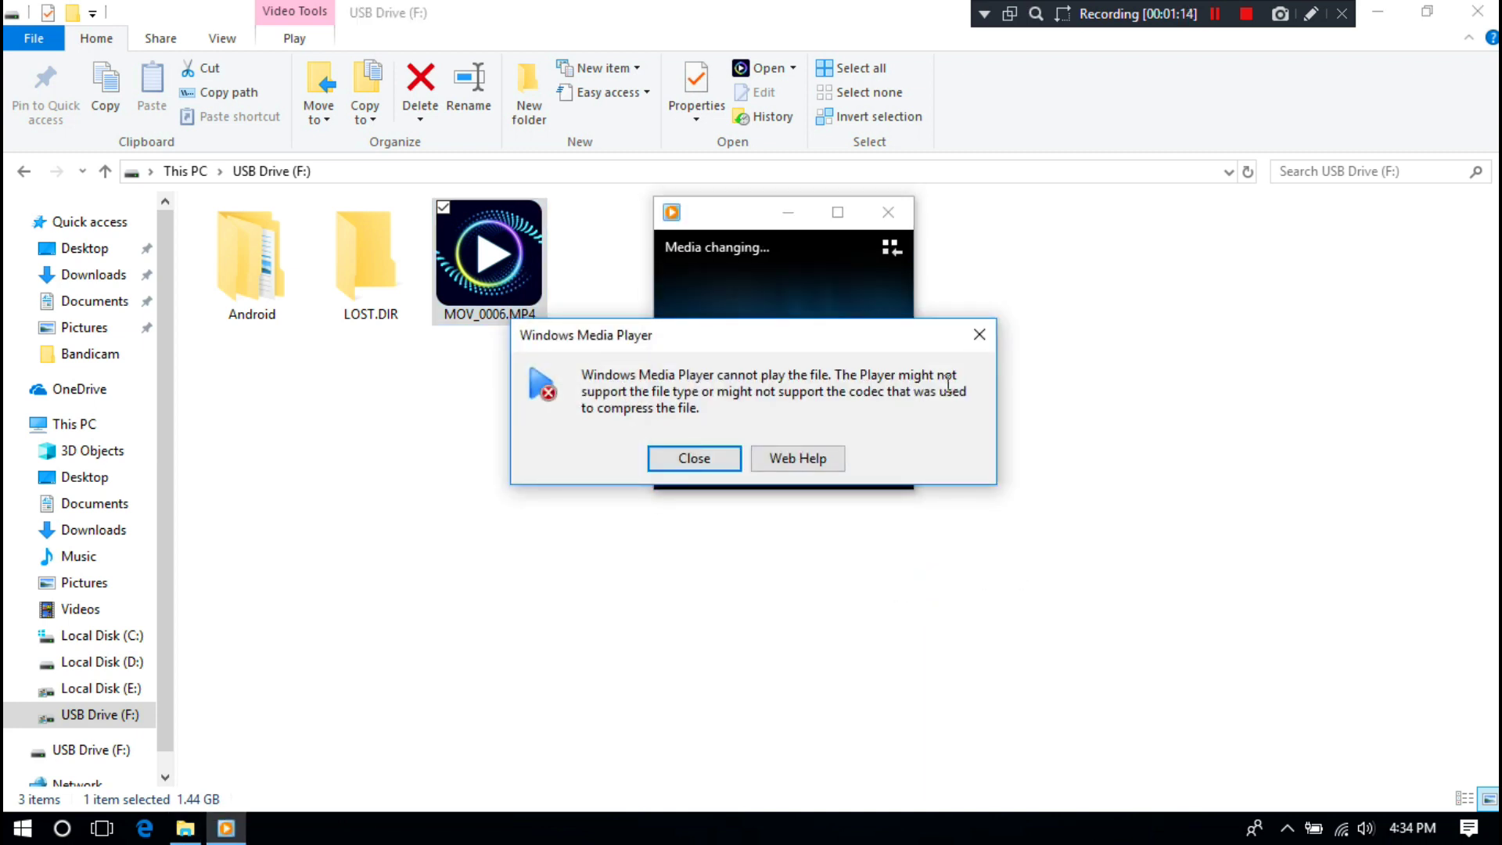
click(712, 456)
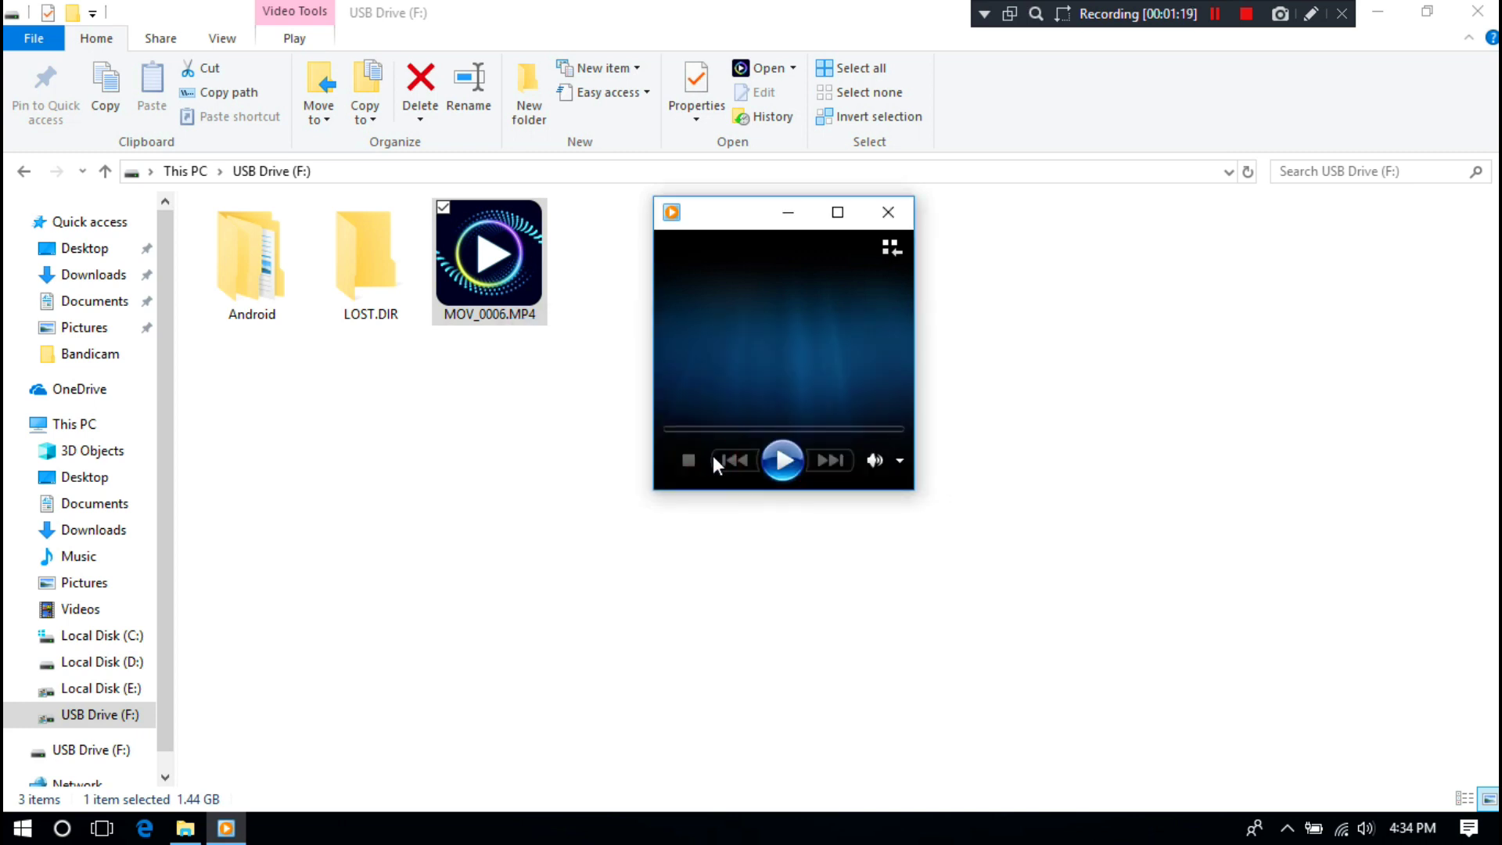
click(894, 217)
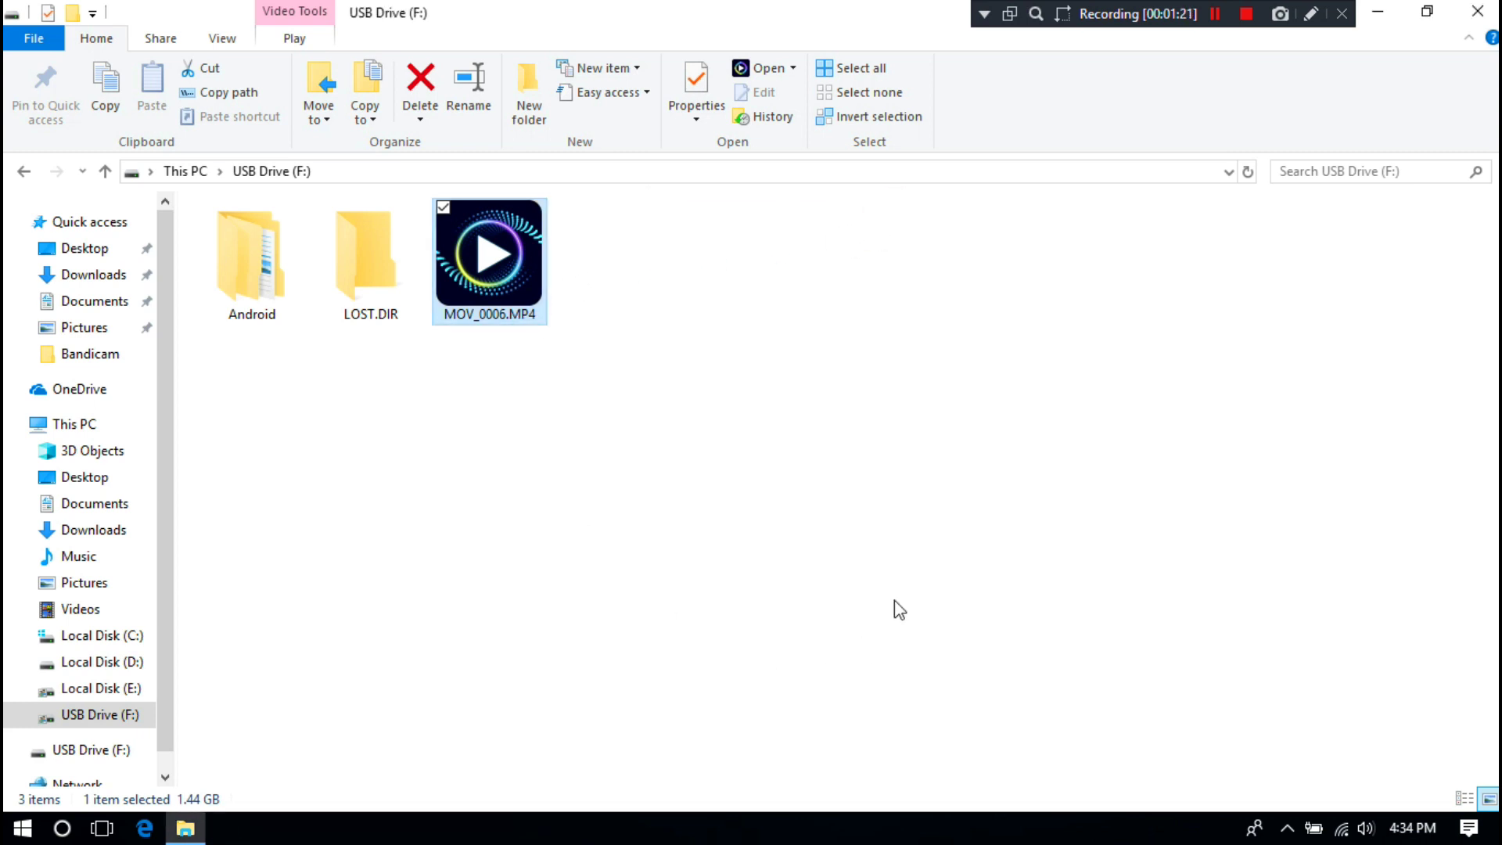
Step: Run error checking on USB Drive (F:) from Properties > Tools and repair the drive
click(67, 423)
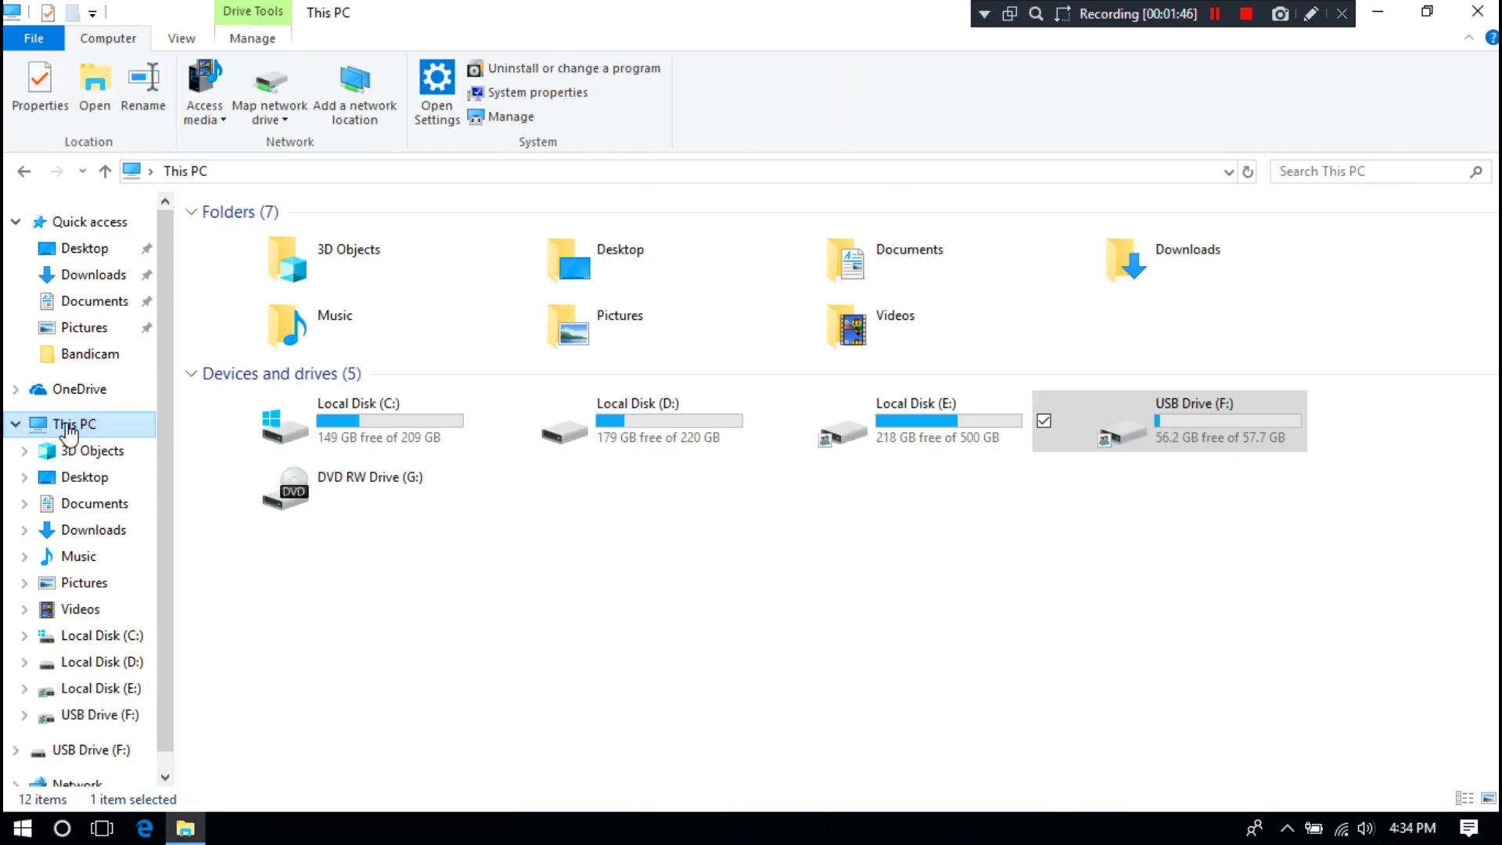
right_click(1194, 426)
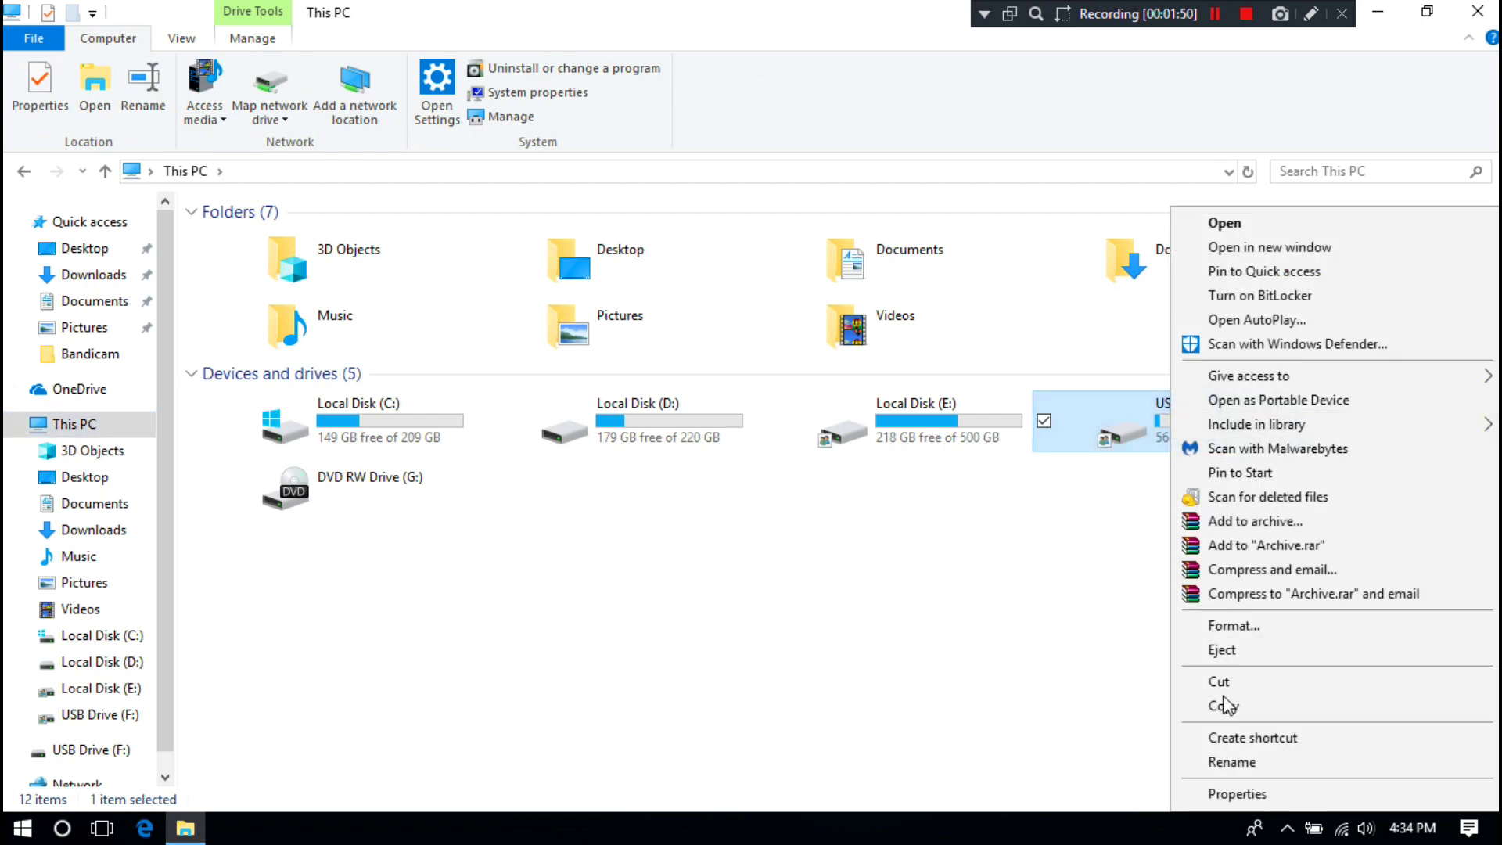
click(1230, 791)
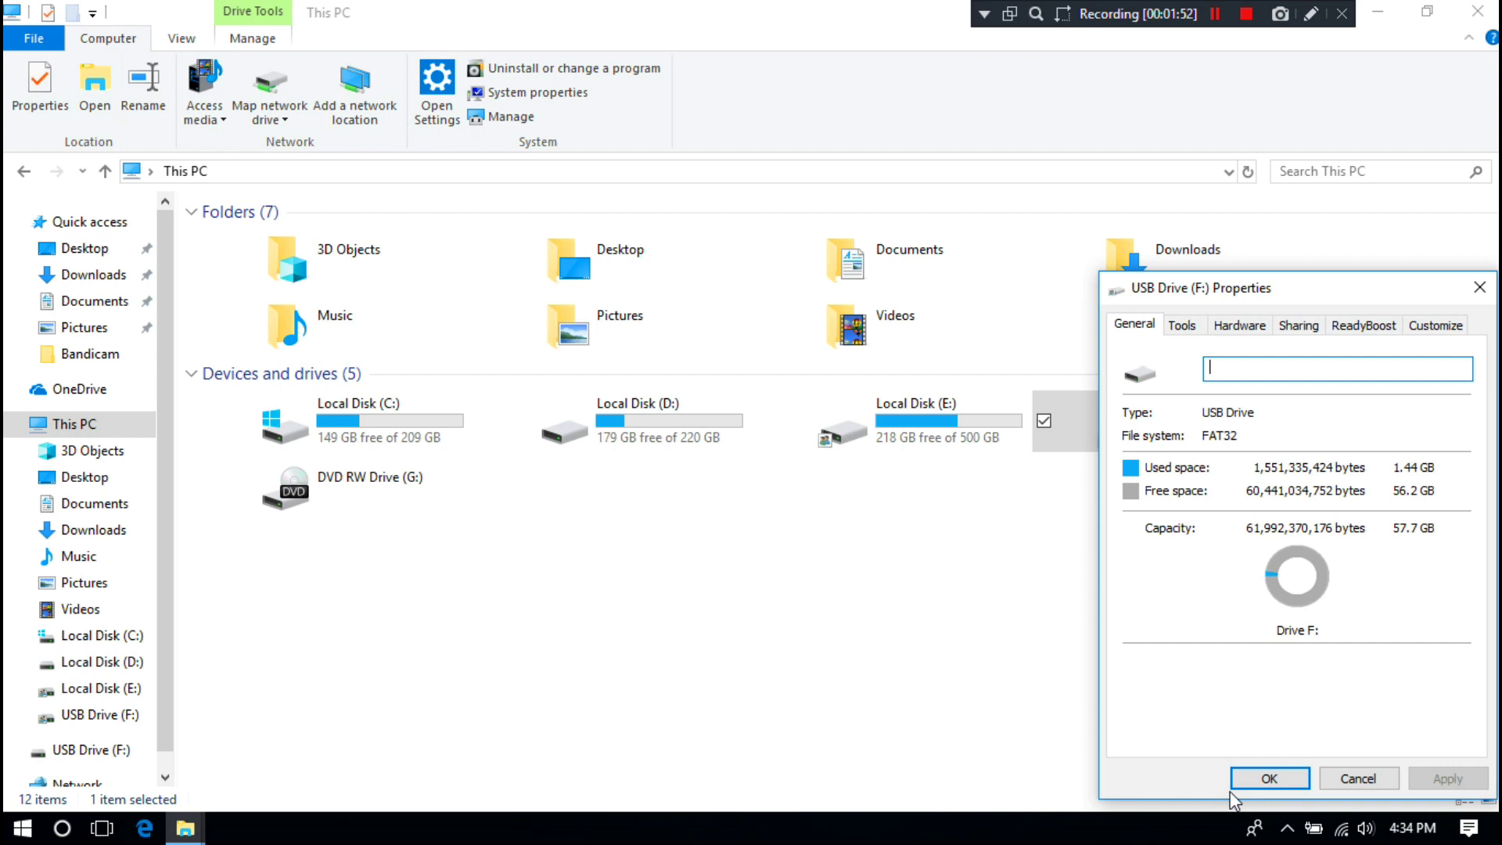
click(1181, 327)
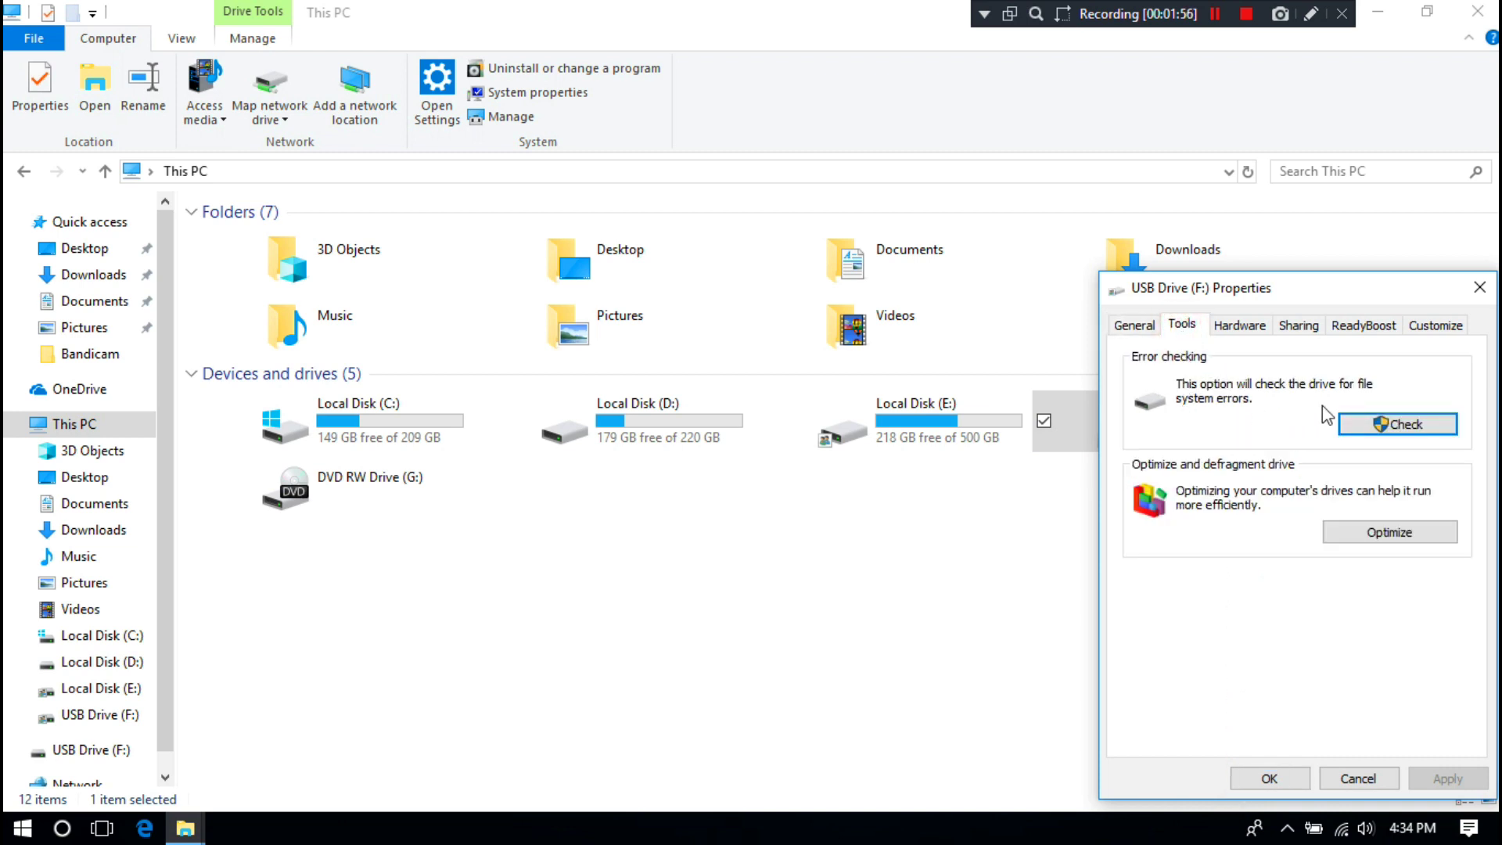
click(1396, 428)
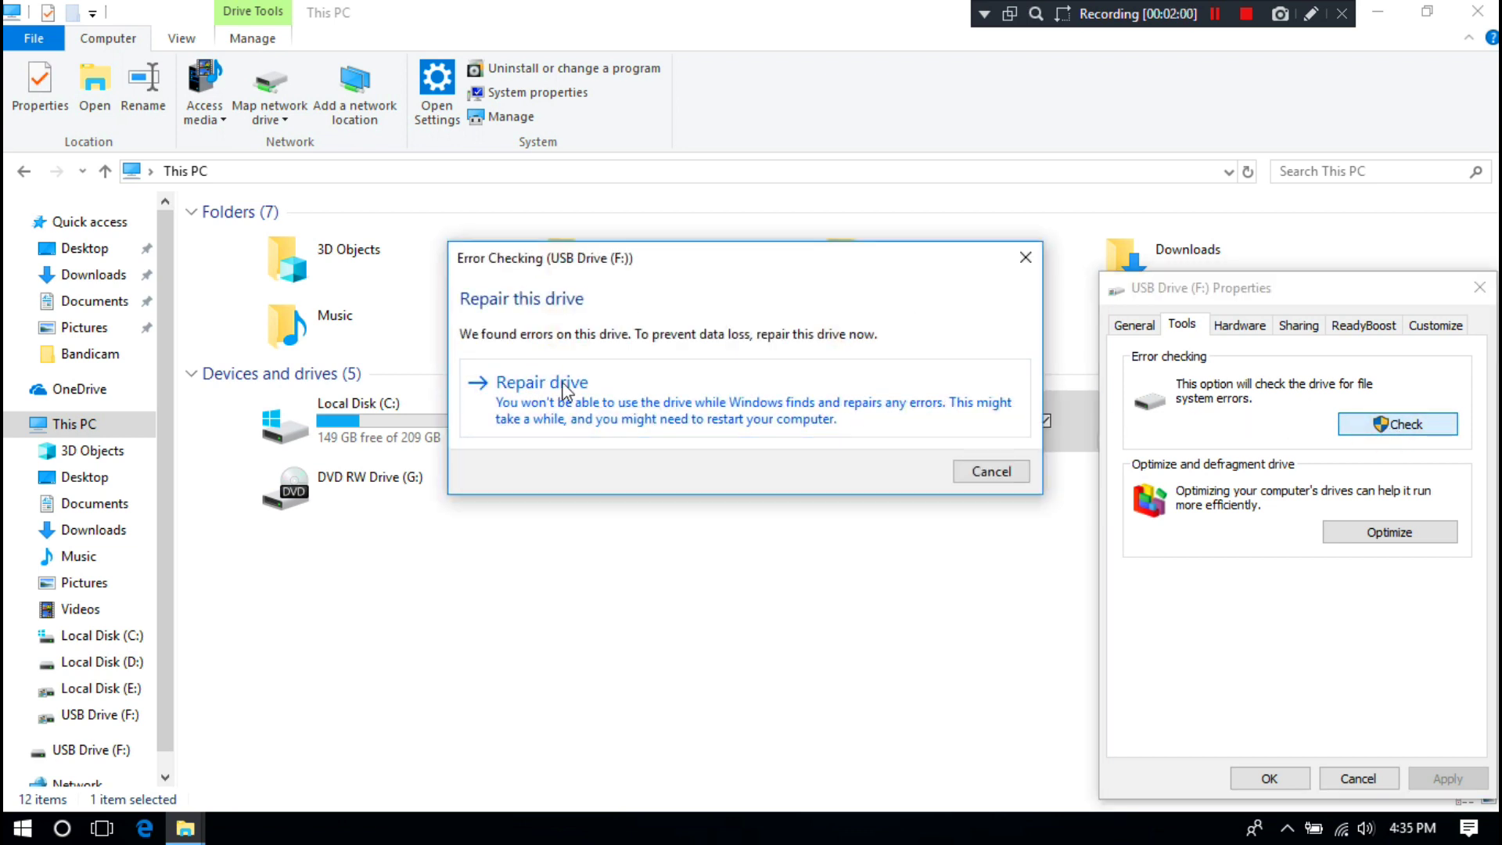
click(540, 398)
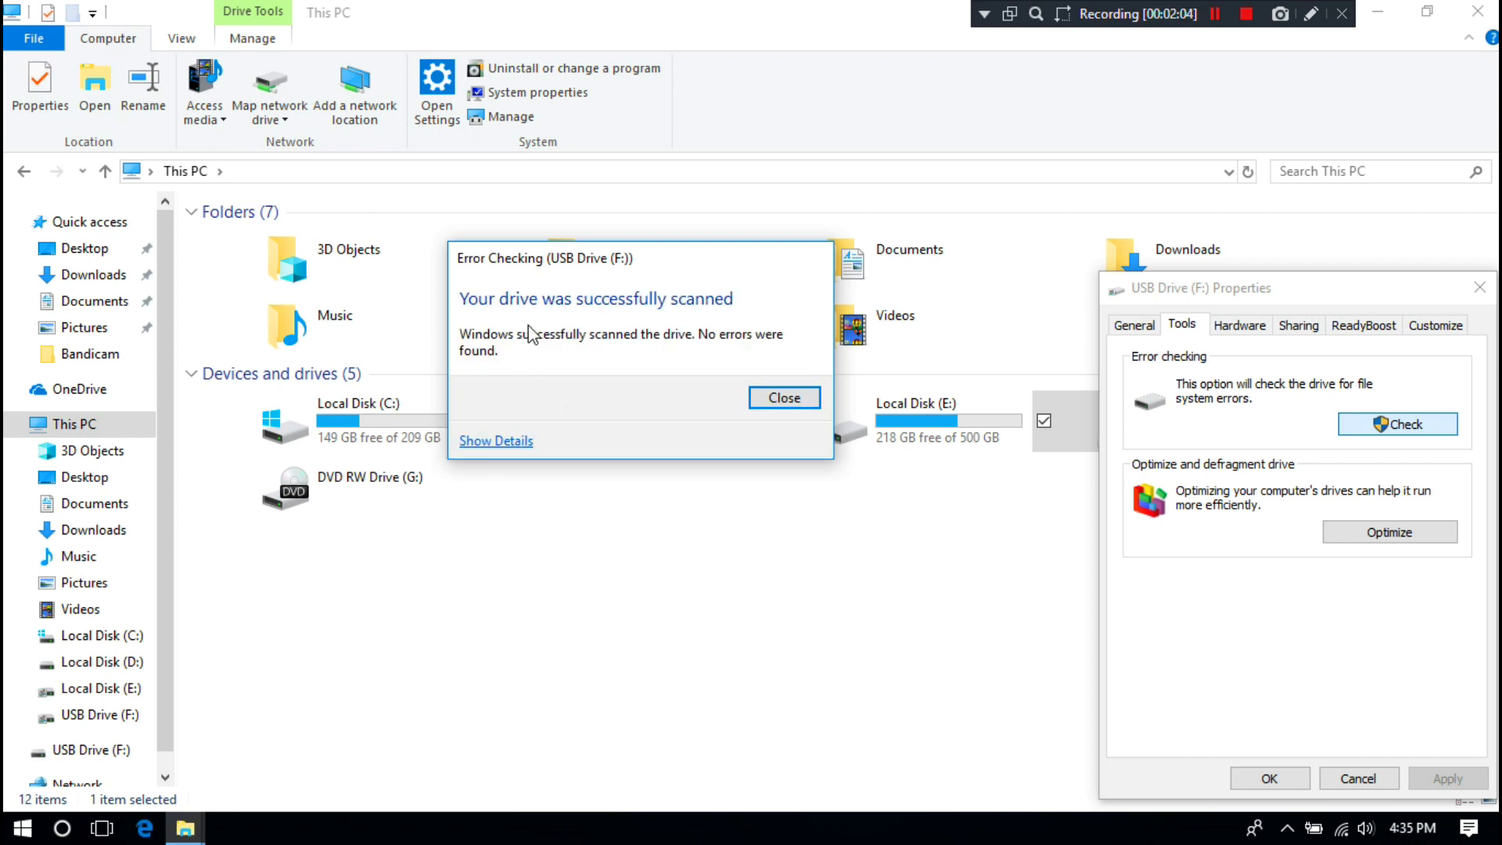
click(782, 398)
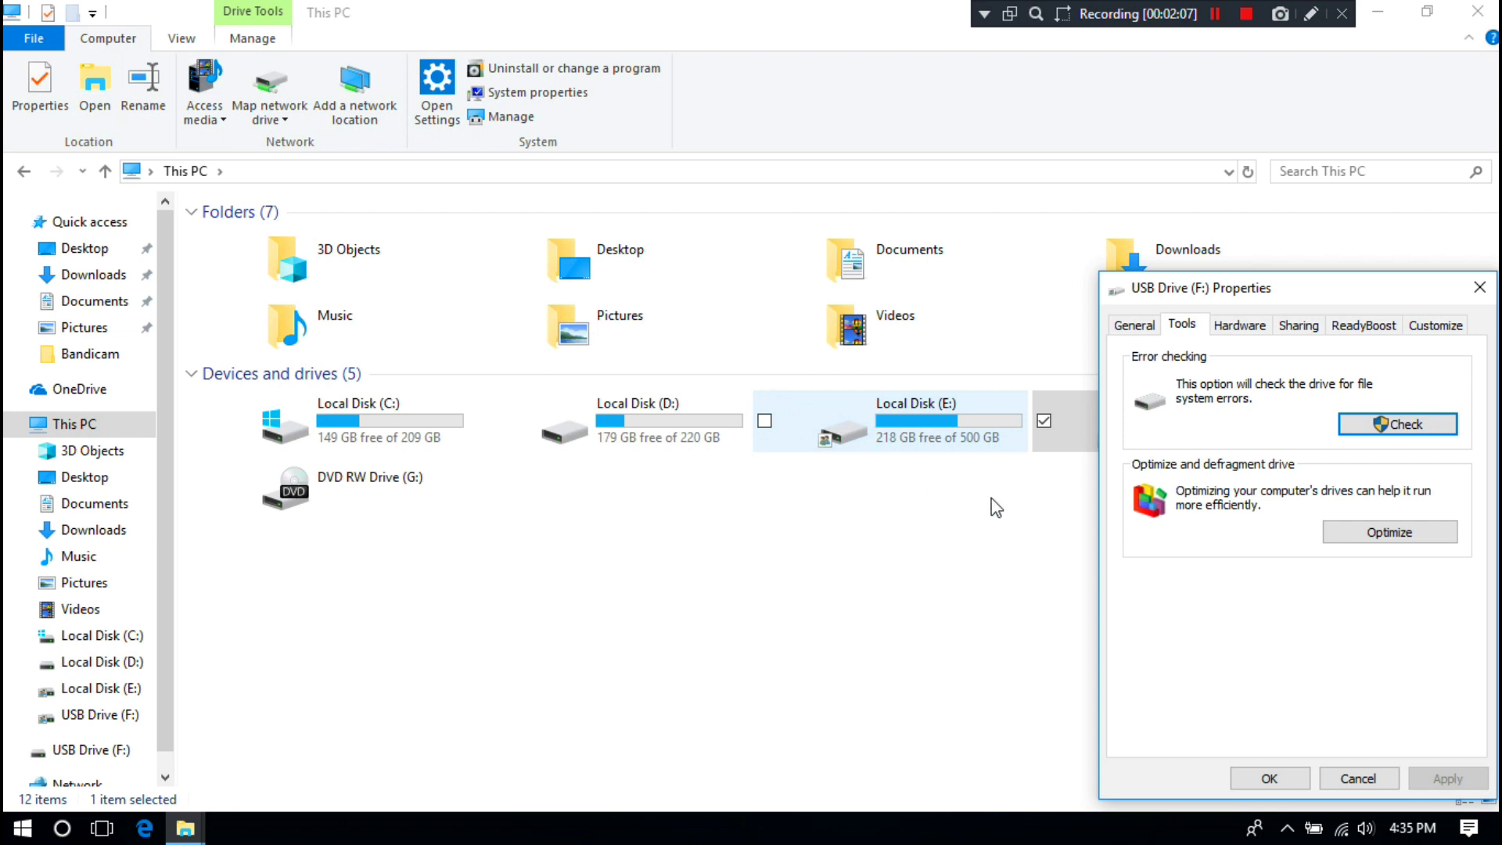
click(1268, 776)
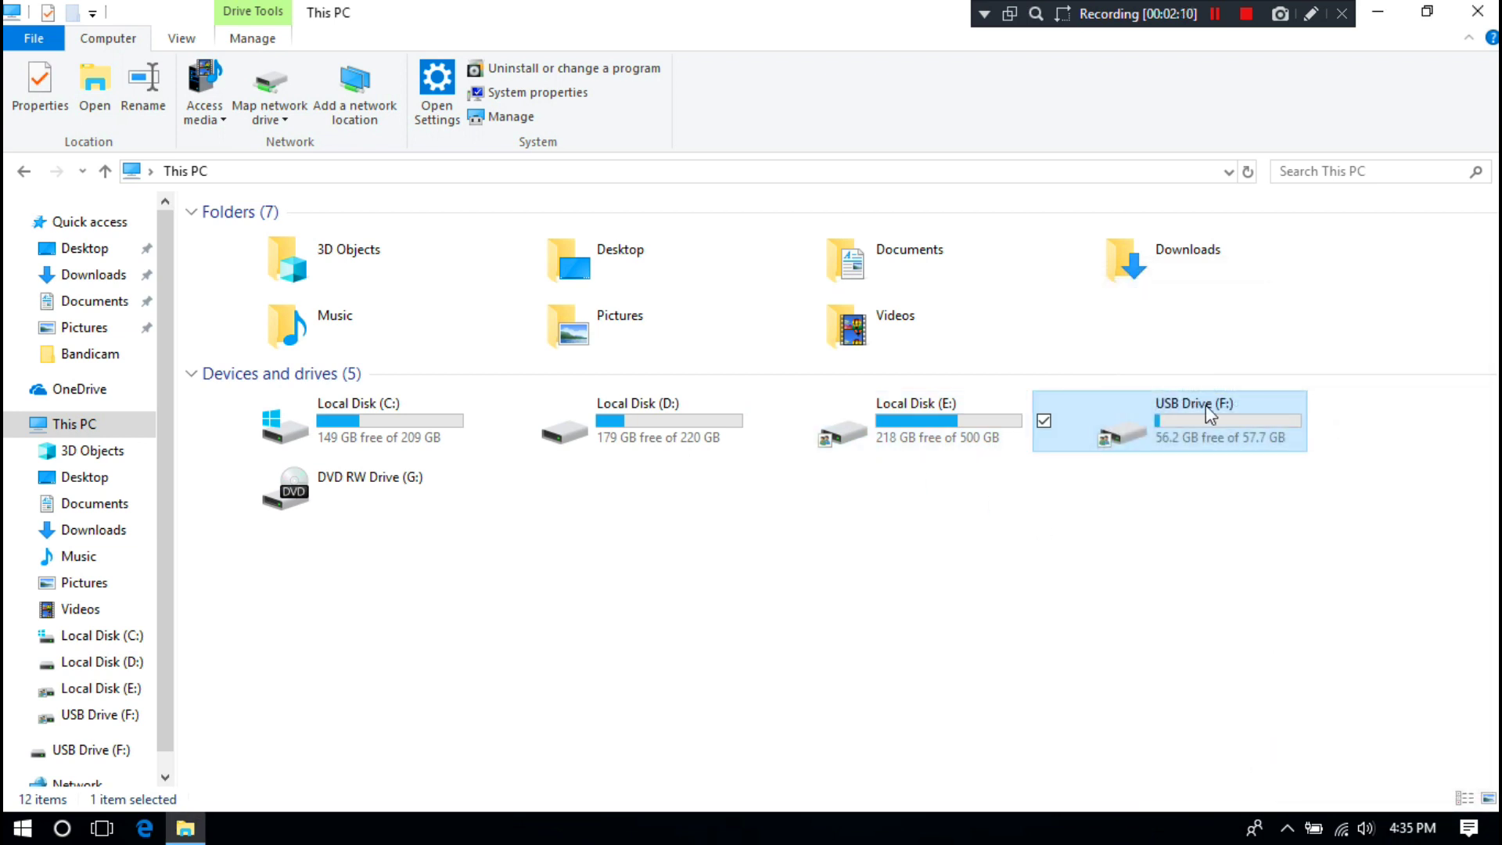
Step: Retry MOV_0006.MP4 from USB Drive (F:), dismiss PowerDVD's unsupported-format error, and close the player
double_click(1201, 422)
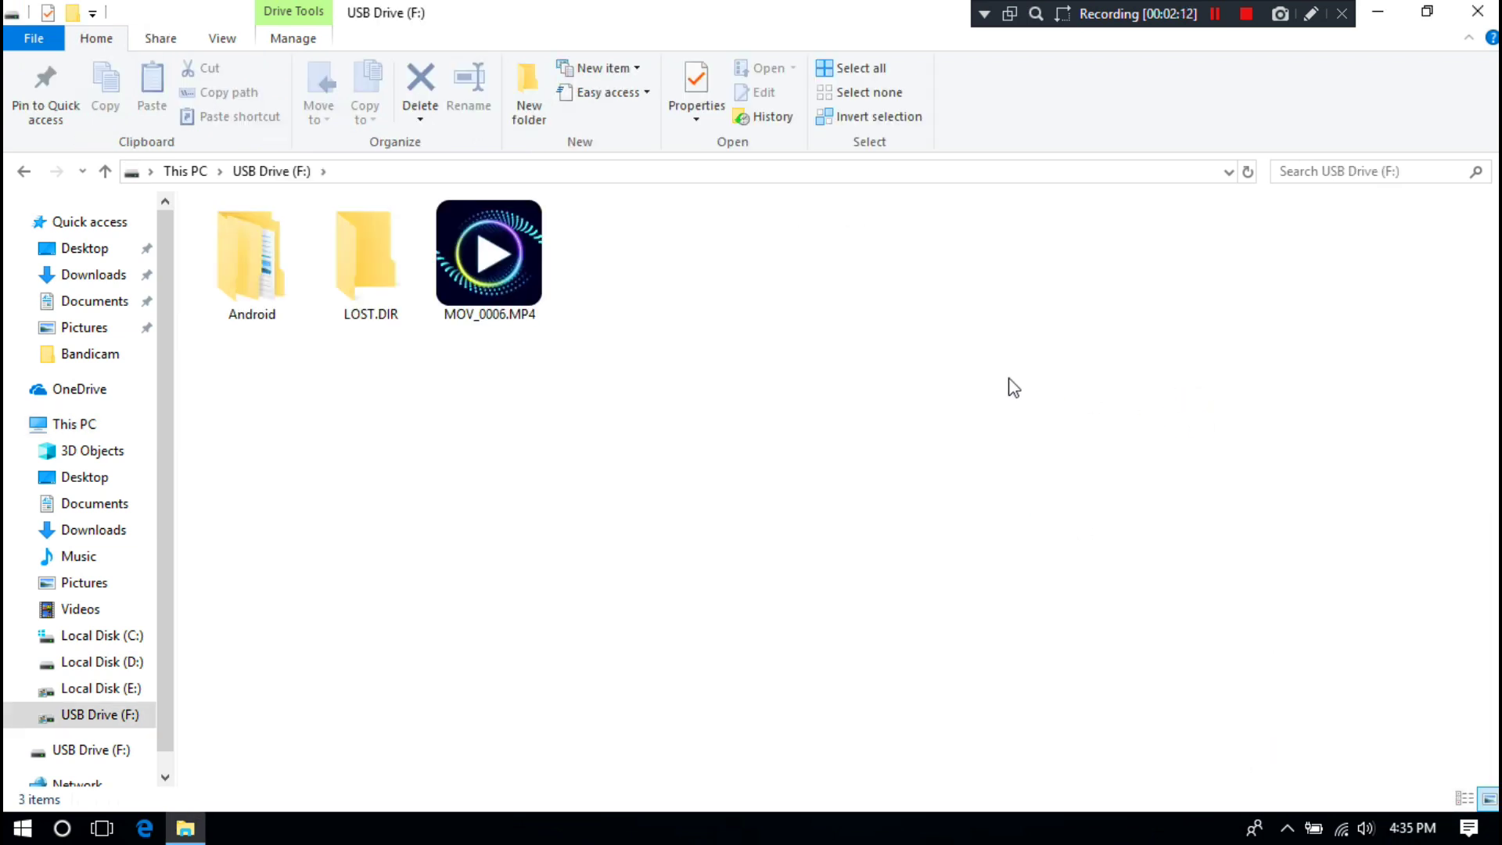
double_click(508, 269)
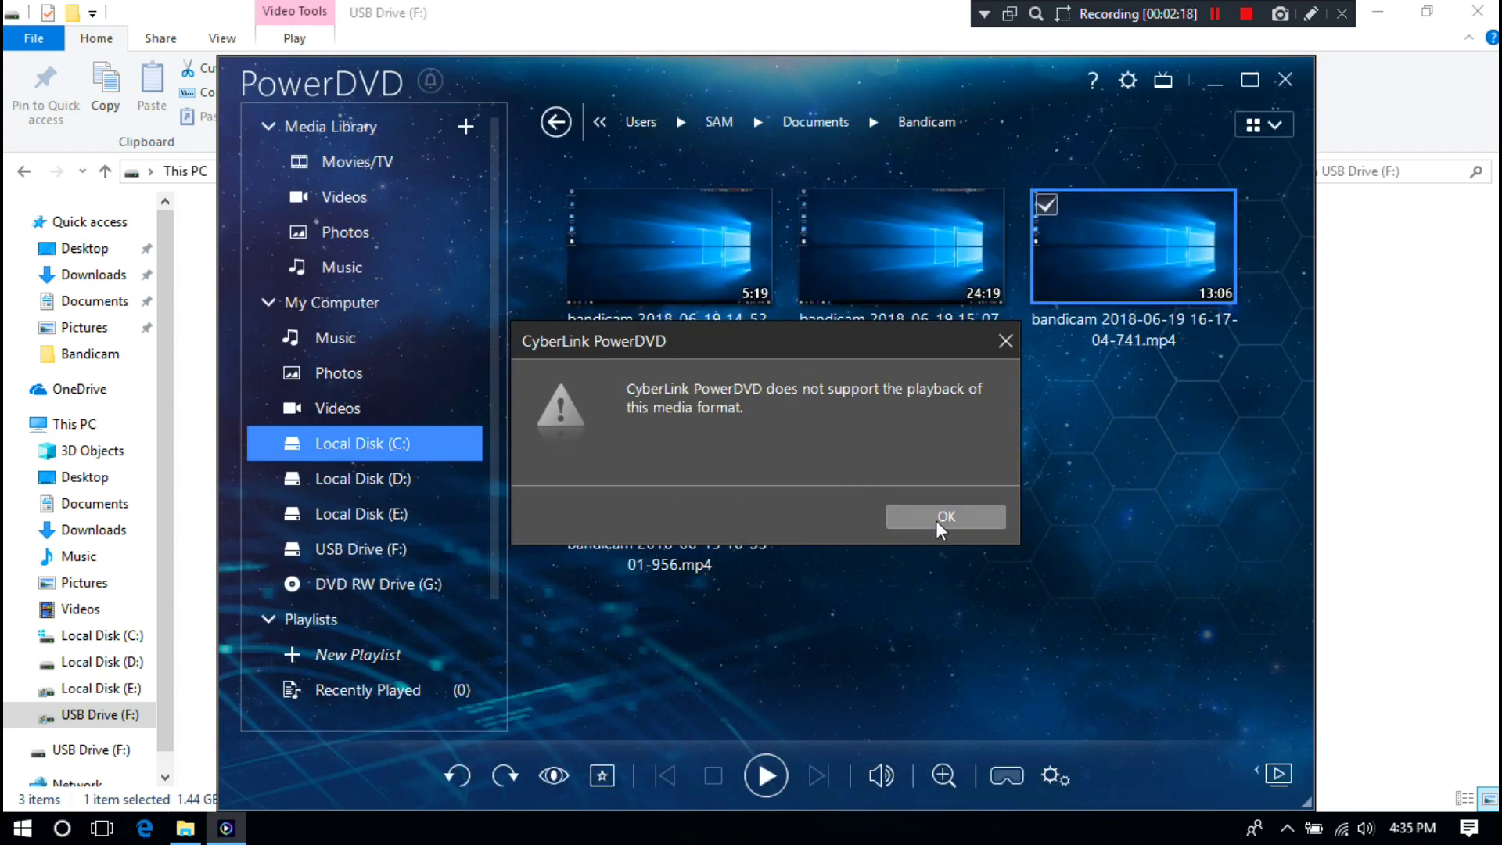
click(950, 534)
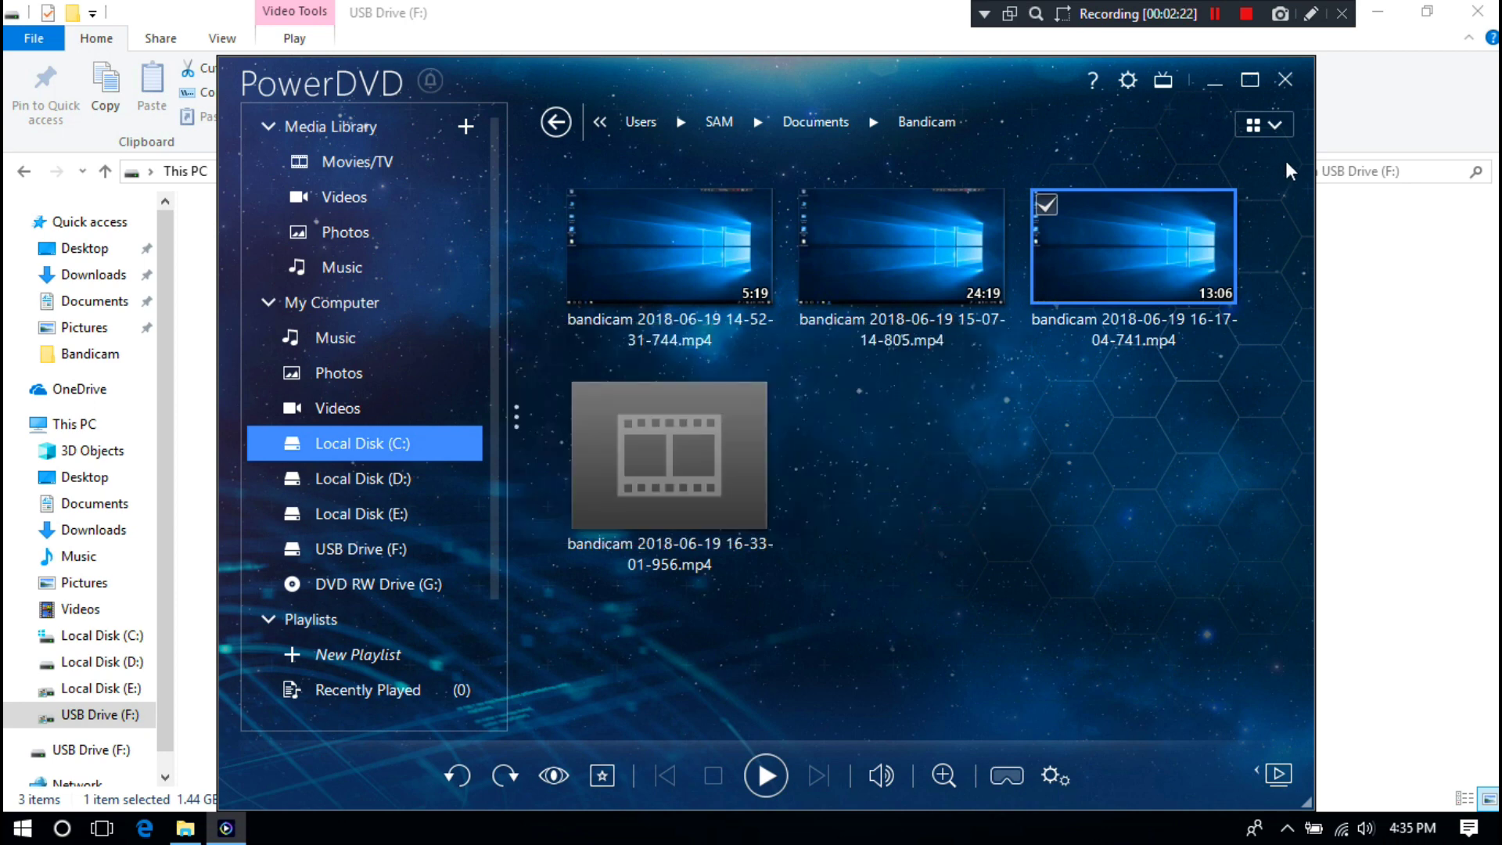
click(1288, 79)
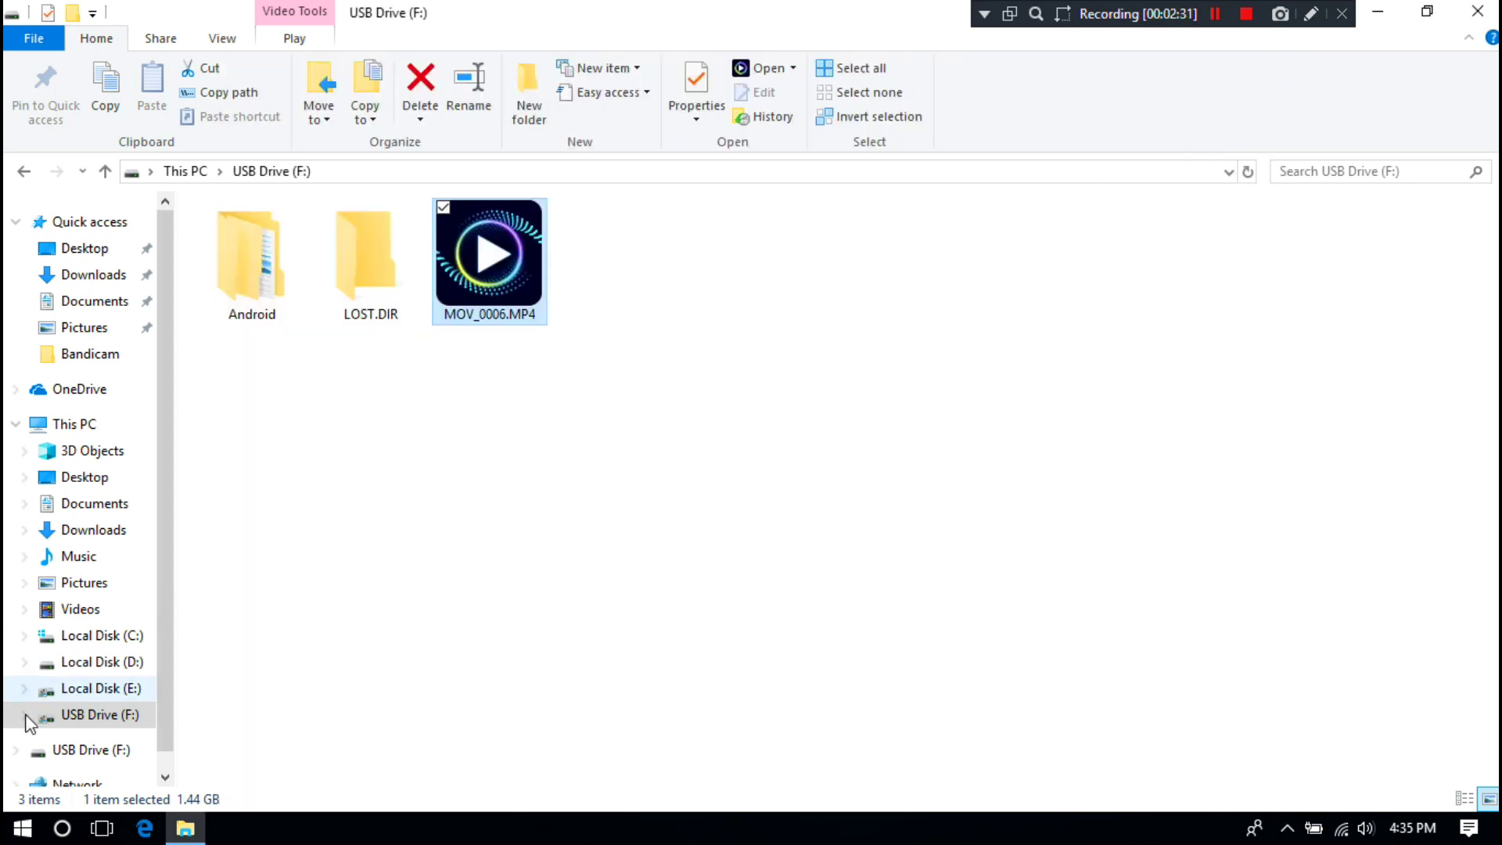
Step: Launch Firefox Developer Edition from the Start menu and load google.com
click(22, 828)
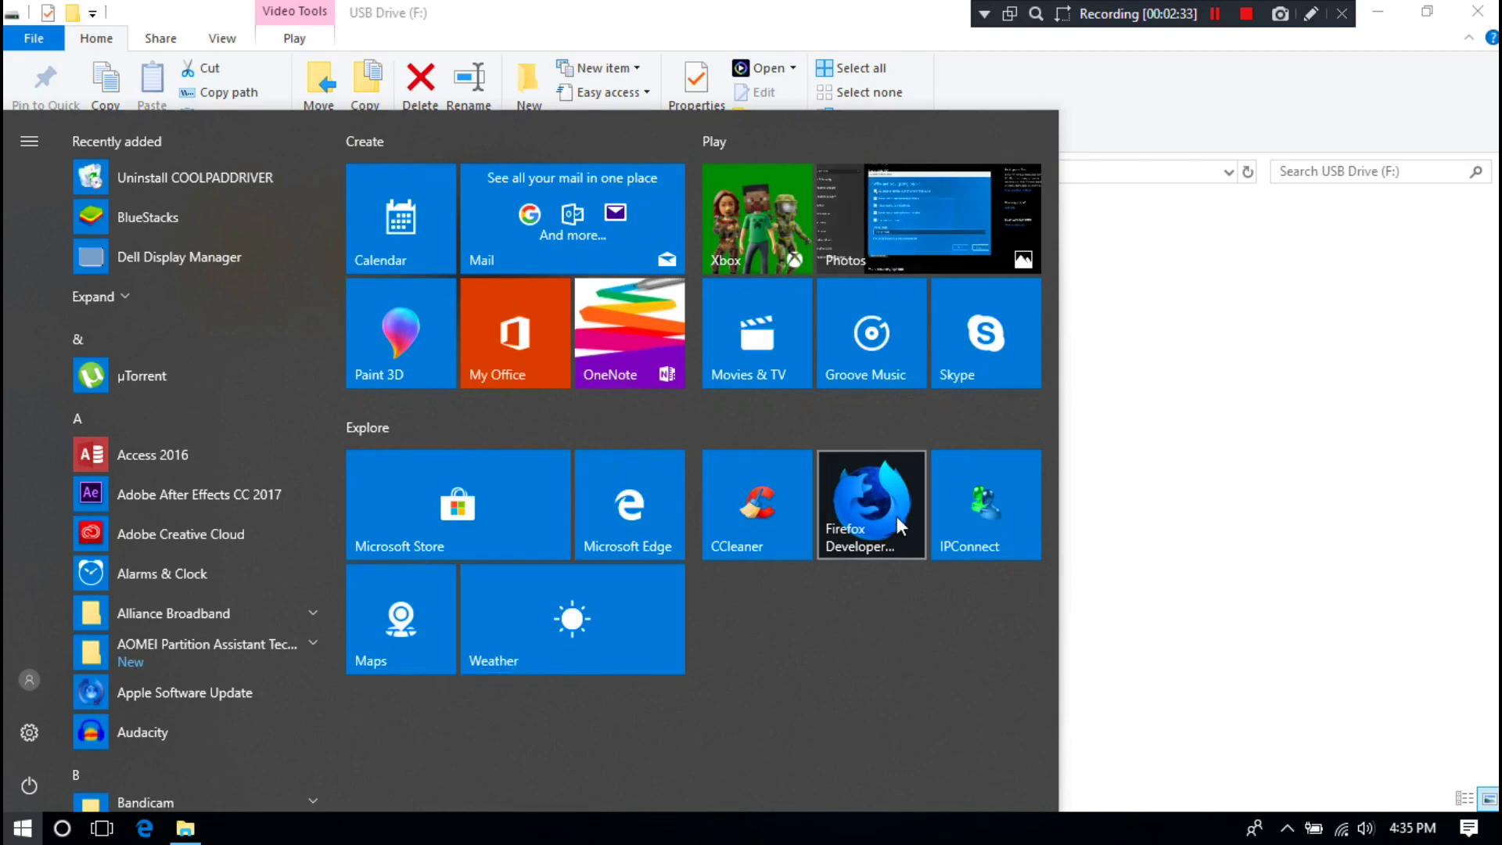
click(879, 499)
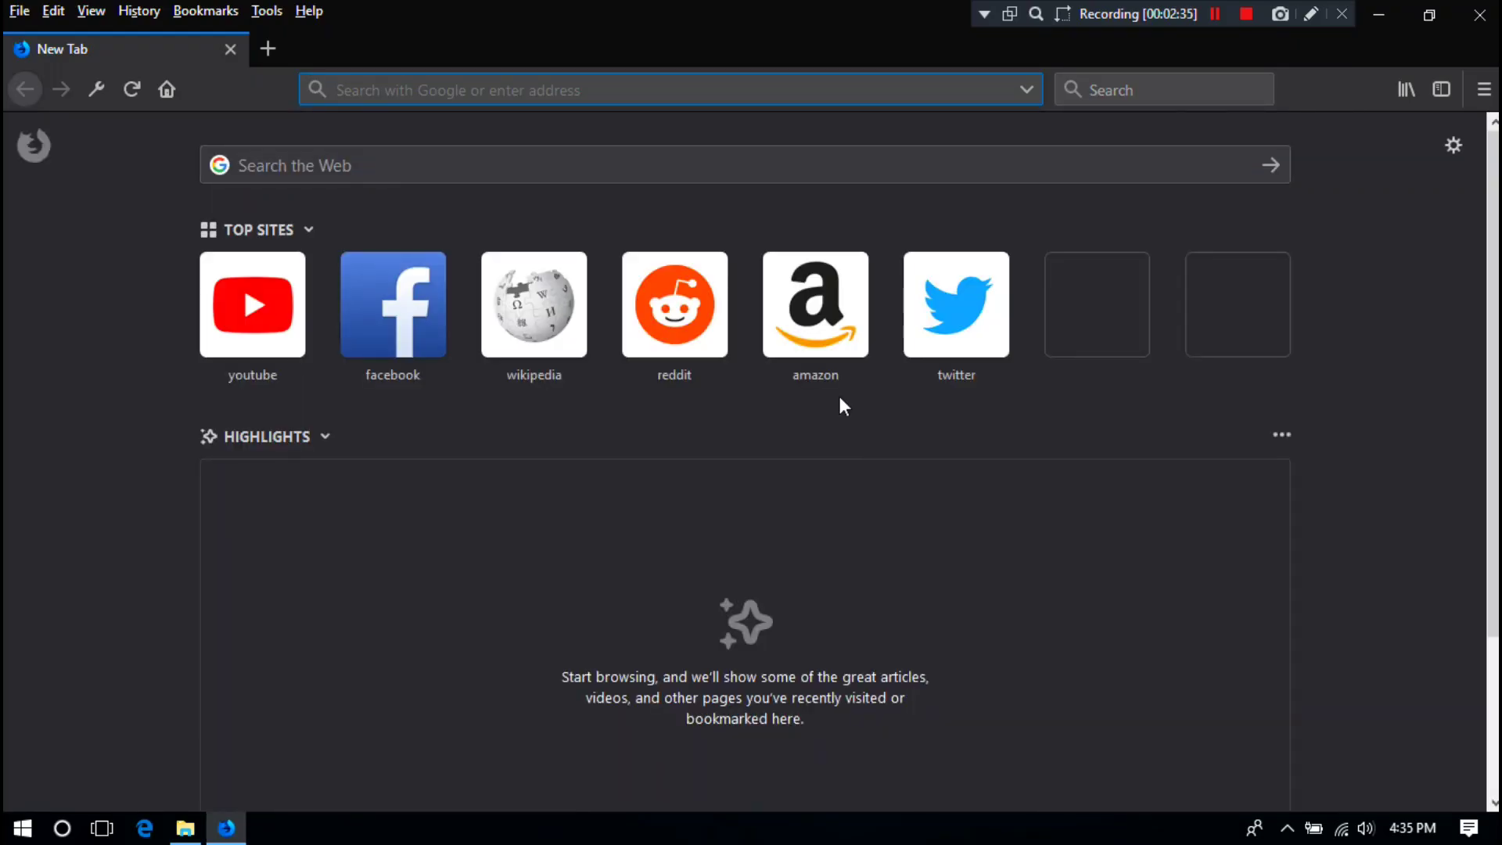
text(google.com)
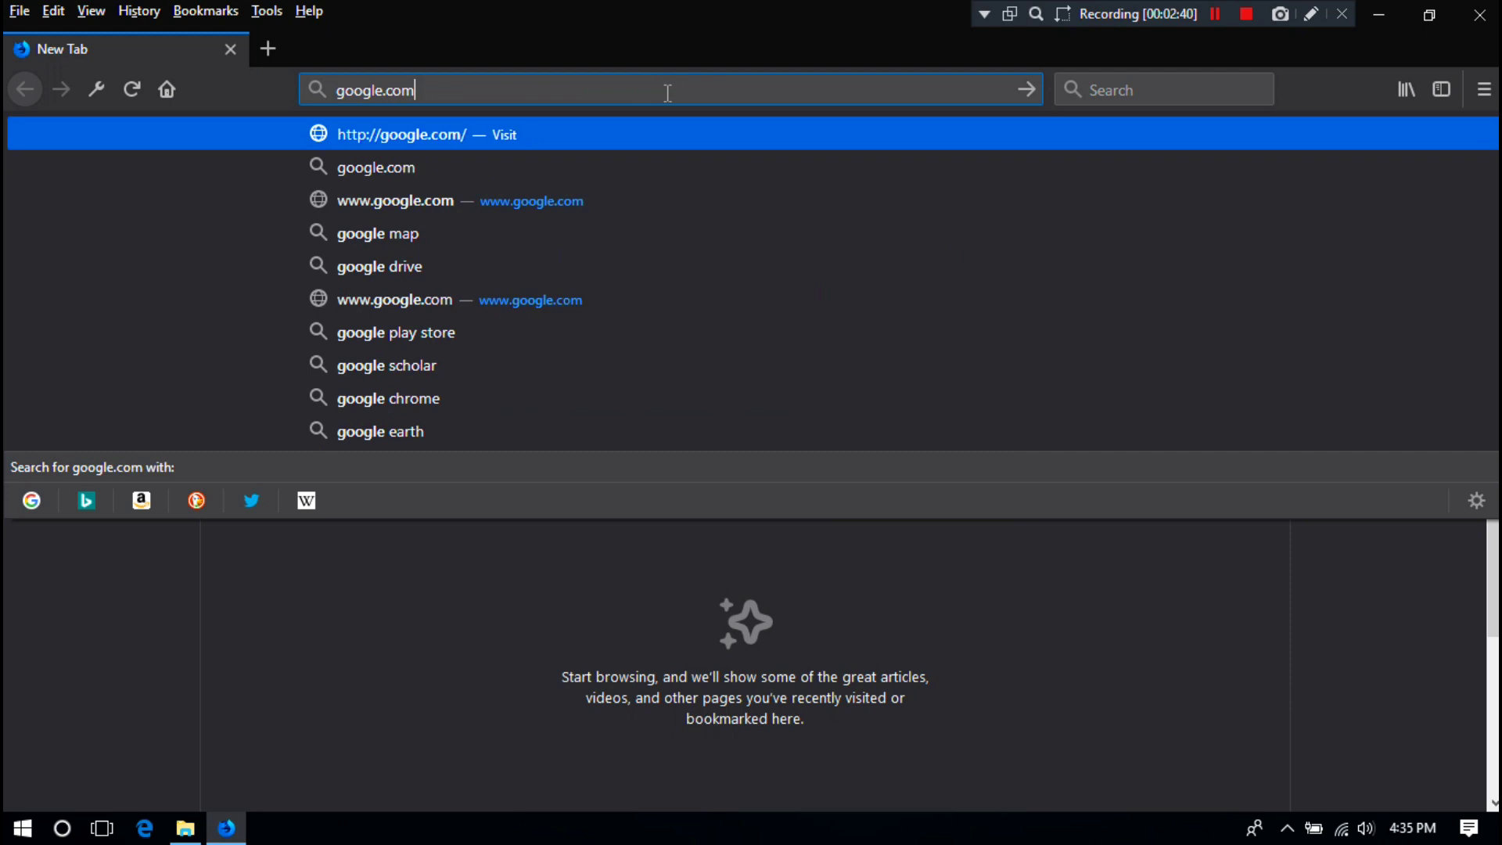
key(Return)
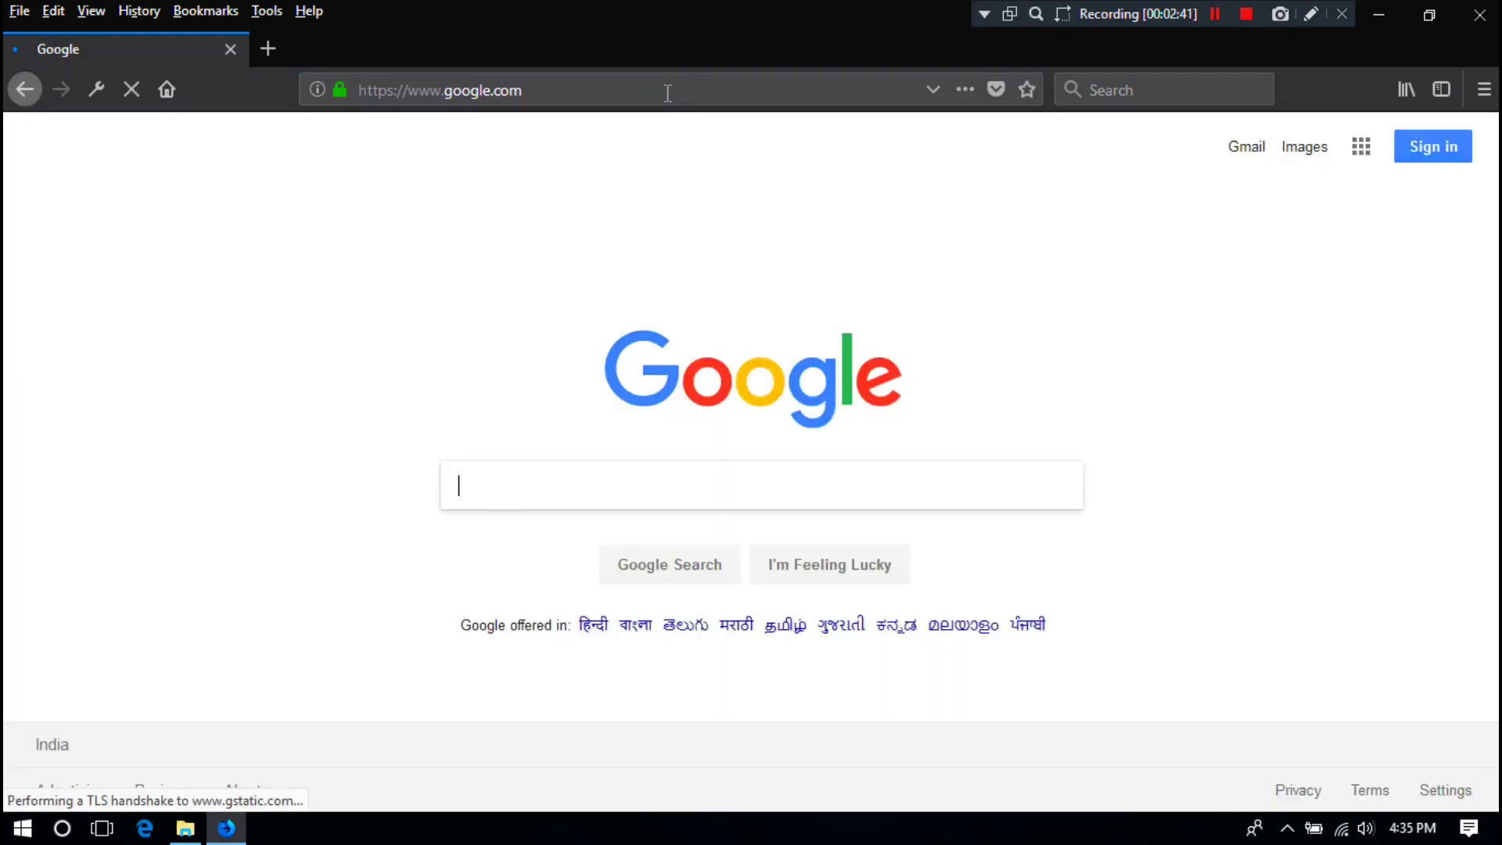
Step: Search Google for 'video repair' and open the Grau GmbH Video Repair Tool result
click(529, 491)
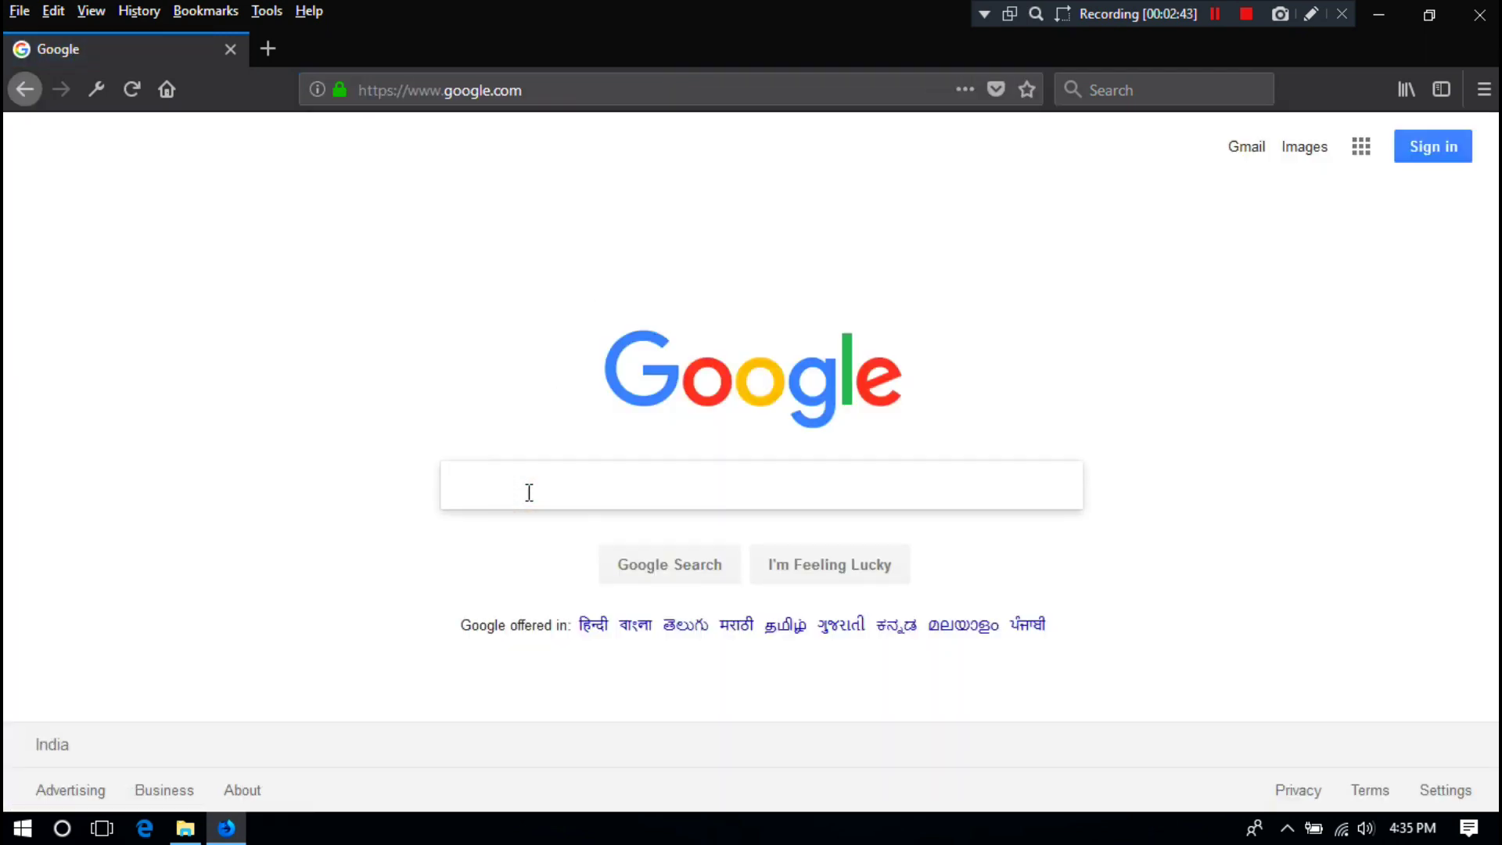
text(video repair)
key(Return)
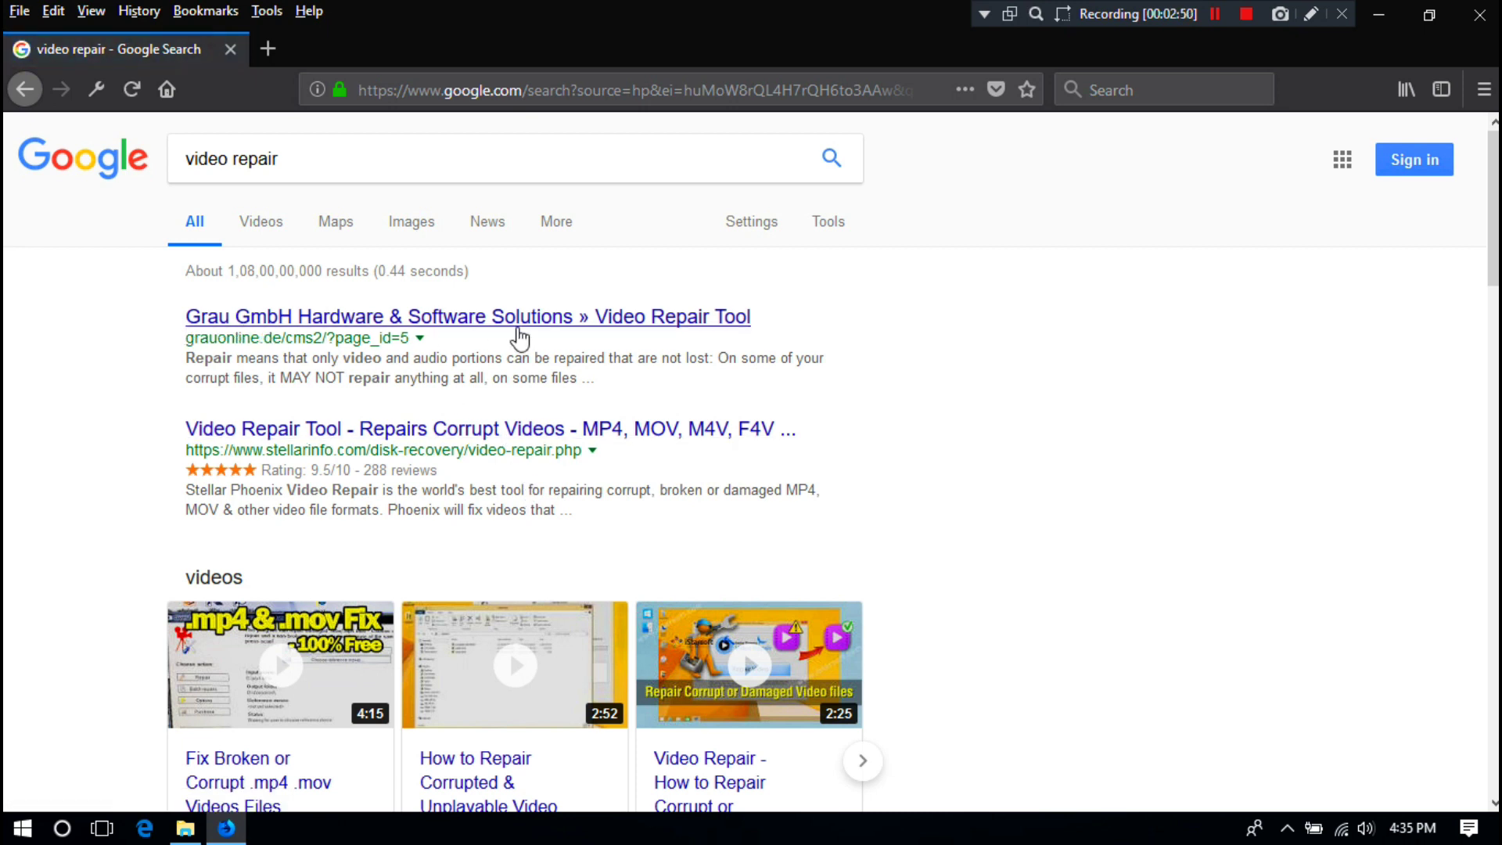
click(449, 322)
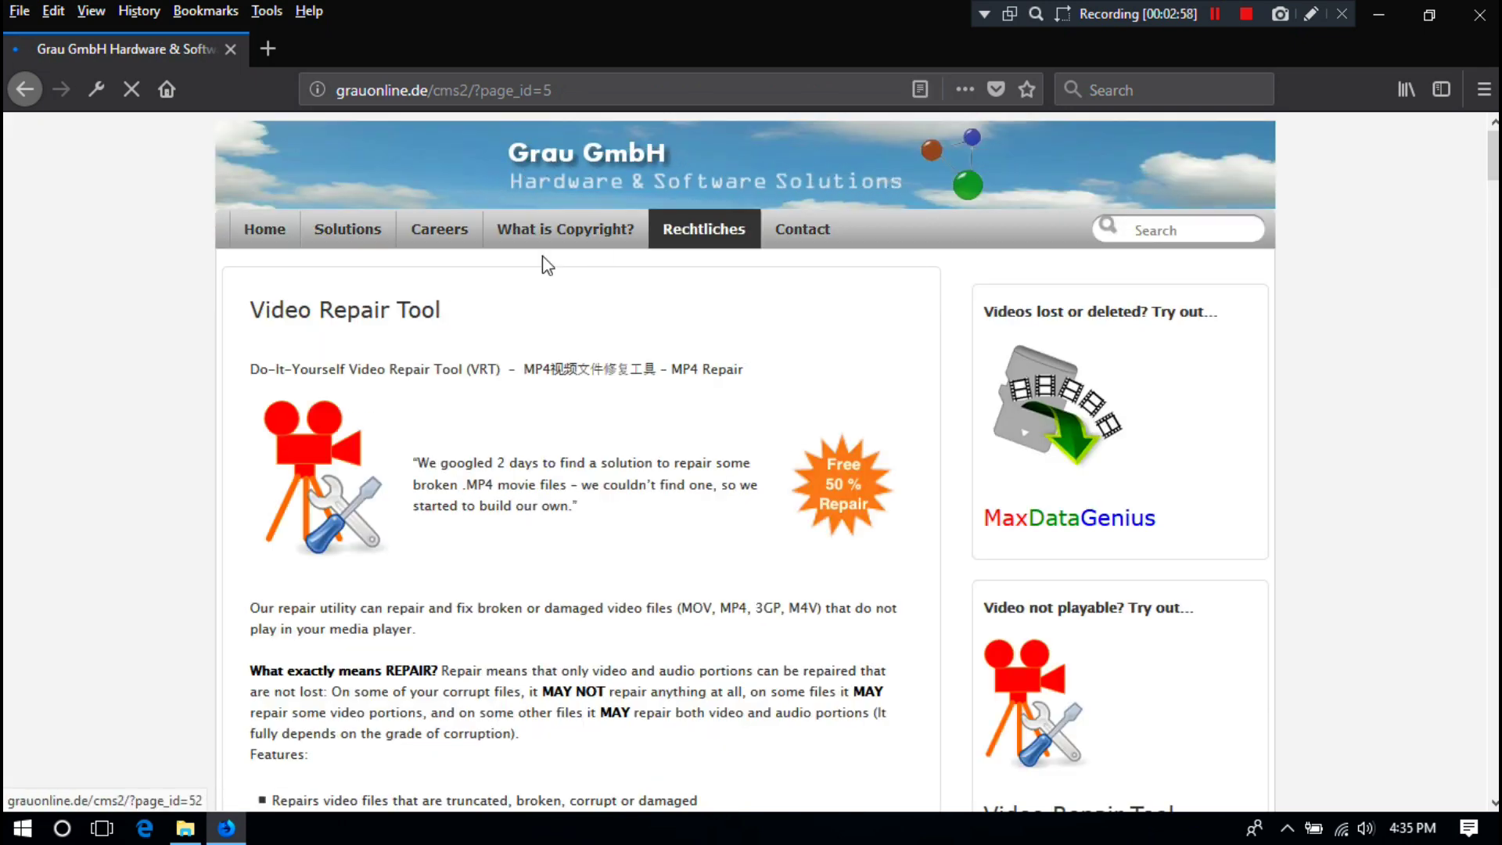
Step: Select the Video Repair Tool heading and scroll to the Download button
click(248, 310)
drag(248, 313, 481, 307)
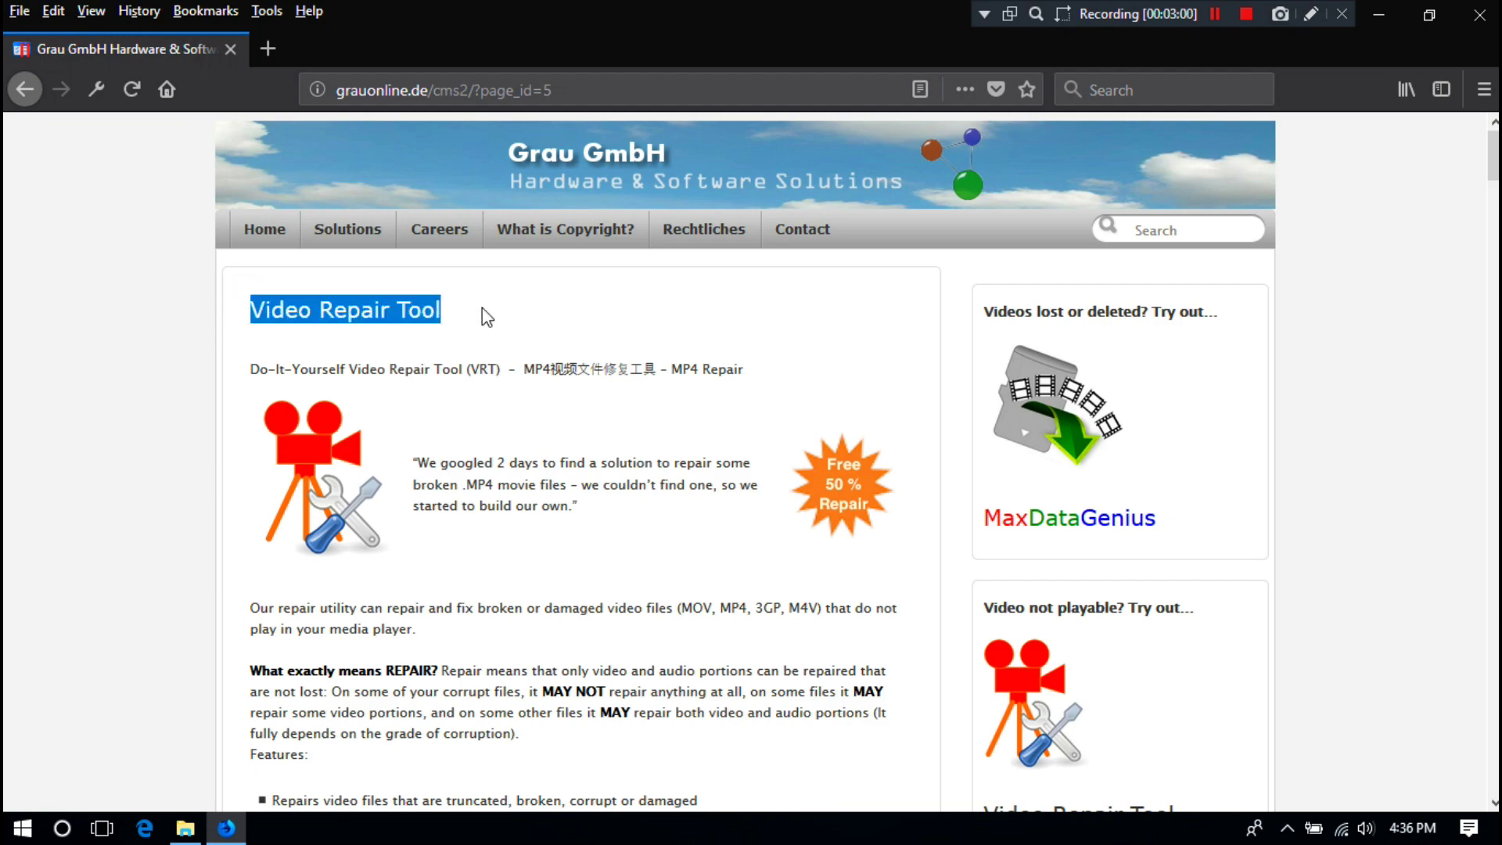
scroll(451, 434, down, 15)
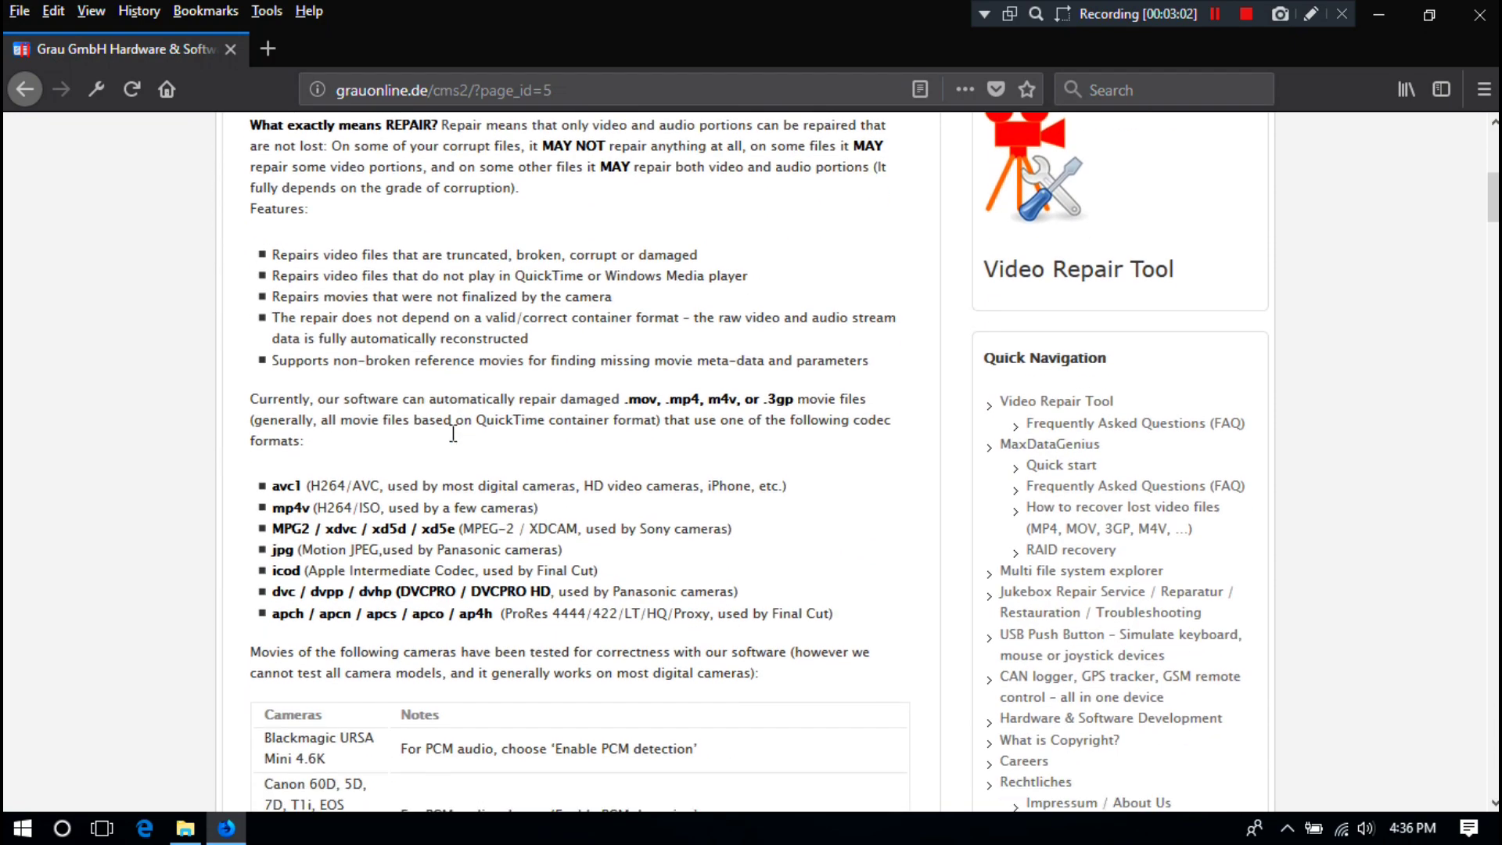
scroll(452, 429, down, 15)
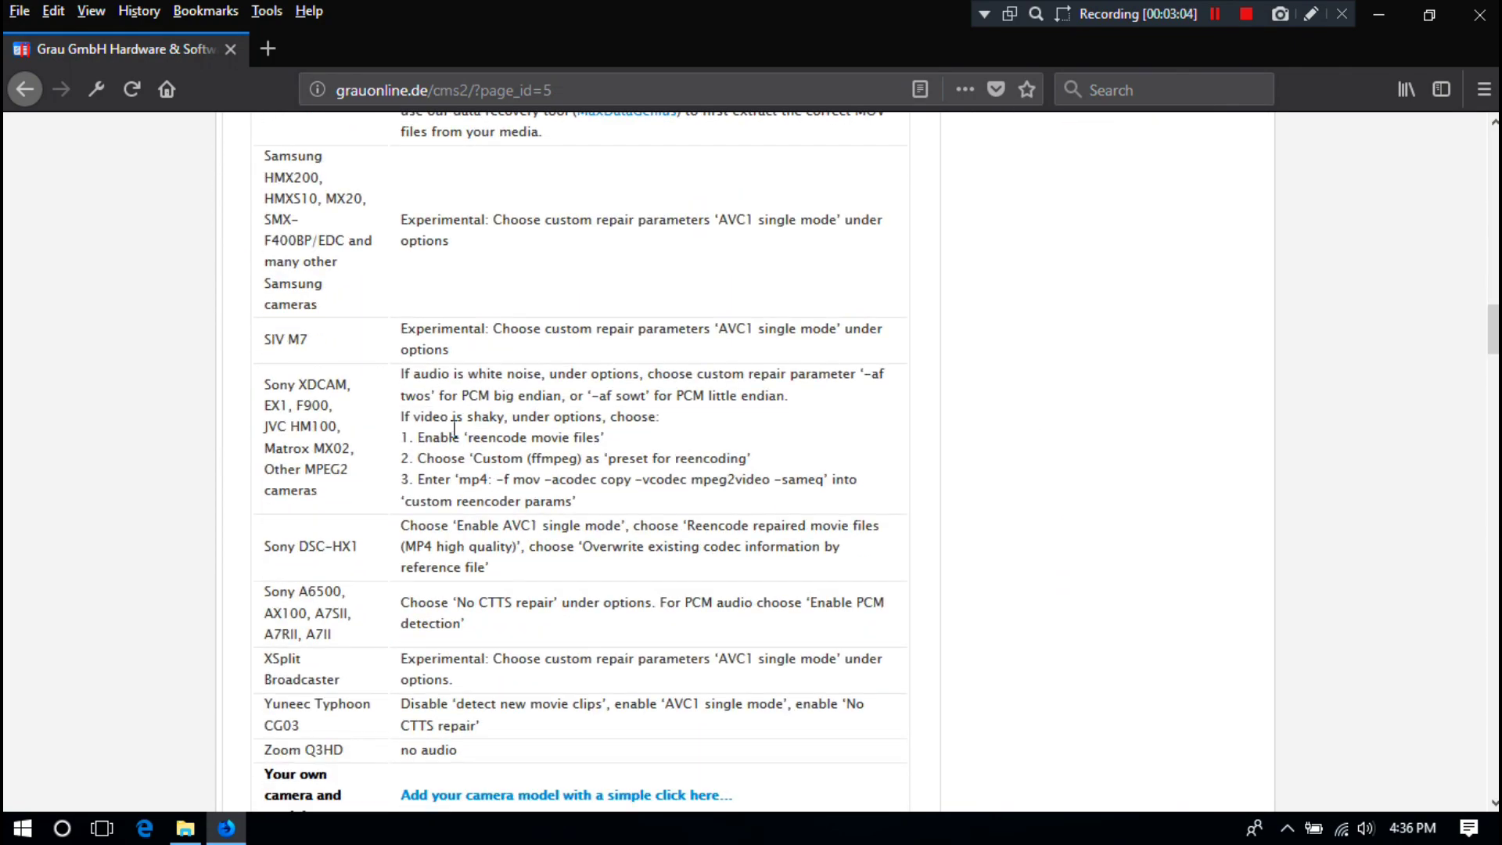
scroll(453, 429, down, 6)
scroll(456, 434, up, 3)
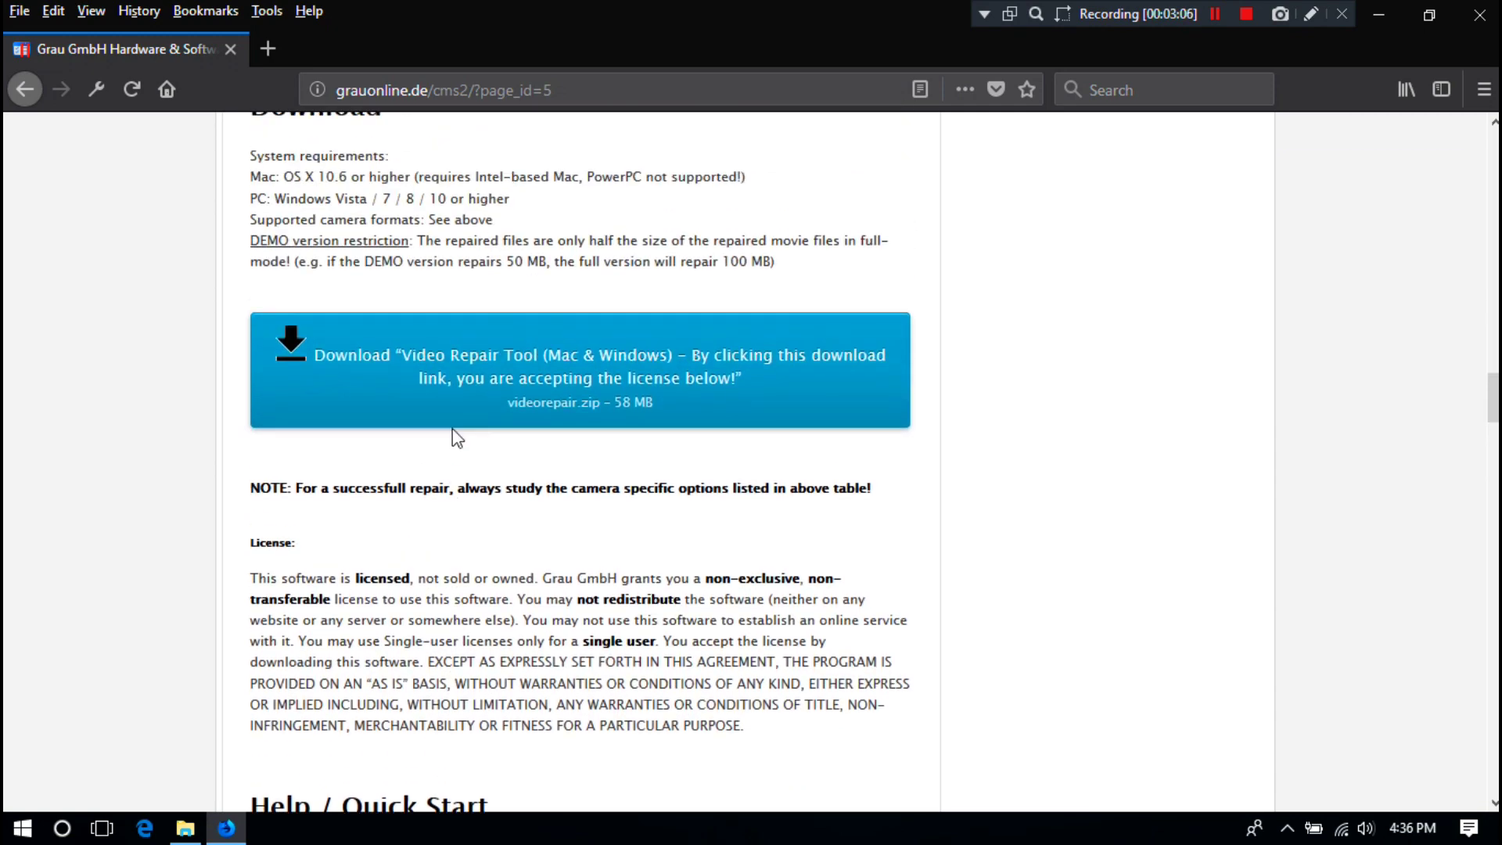
Step: Choose Save File for videorepair.zip, cancel the download prompt, and close Firefox
click(609, 382)
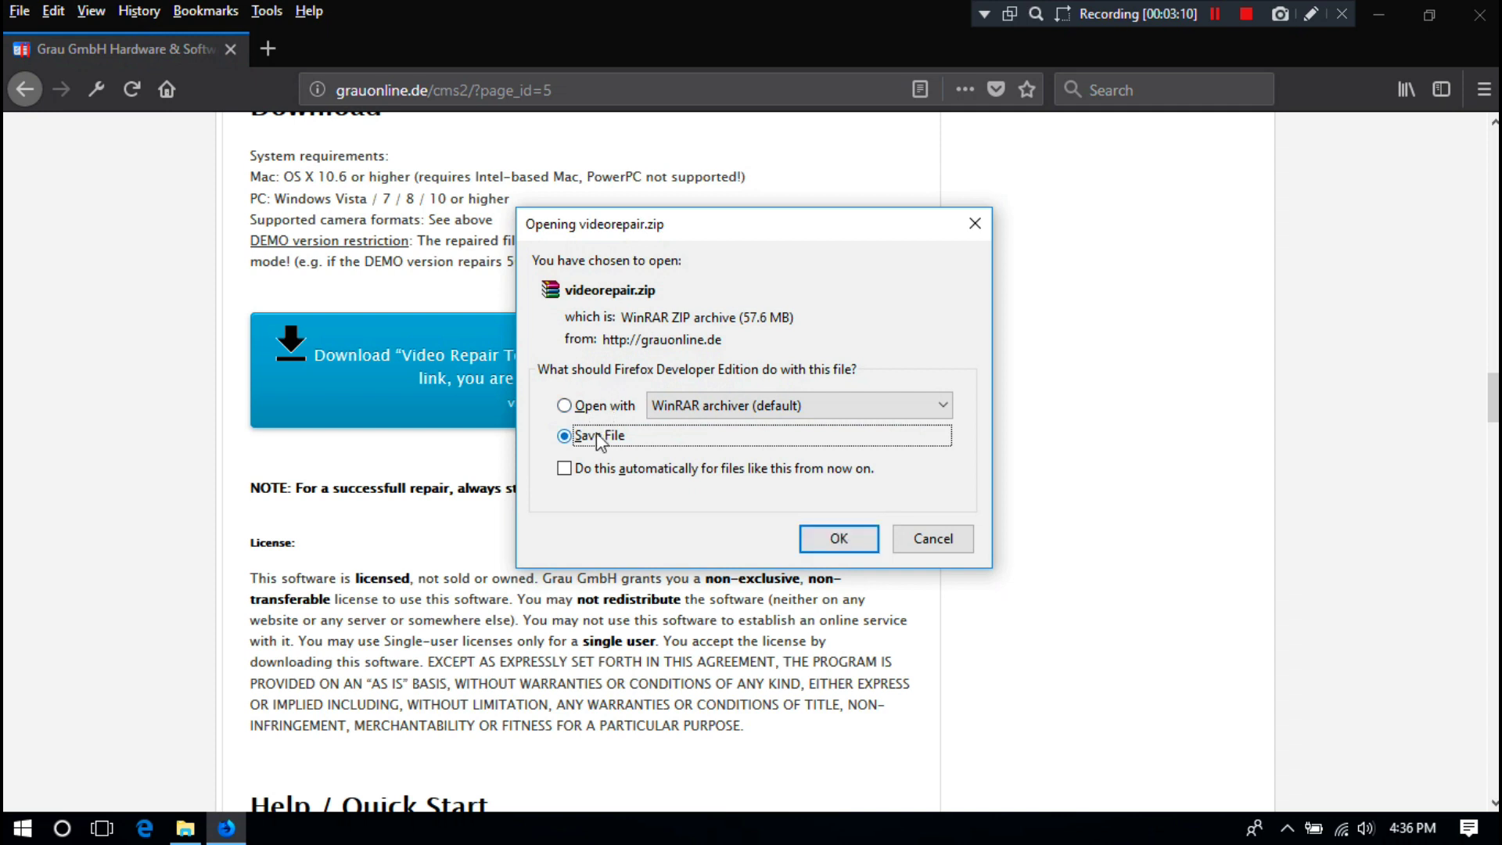
click(596, 436)
click(921, 532)
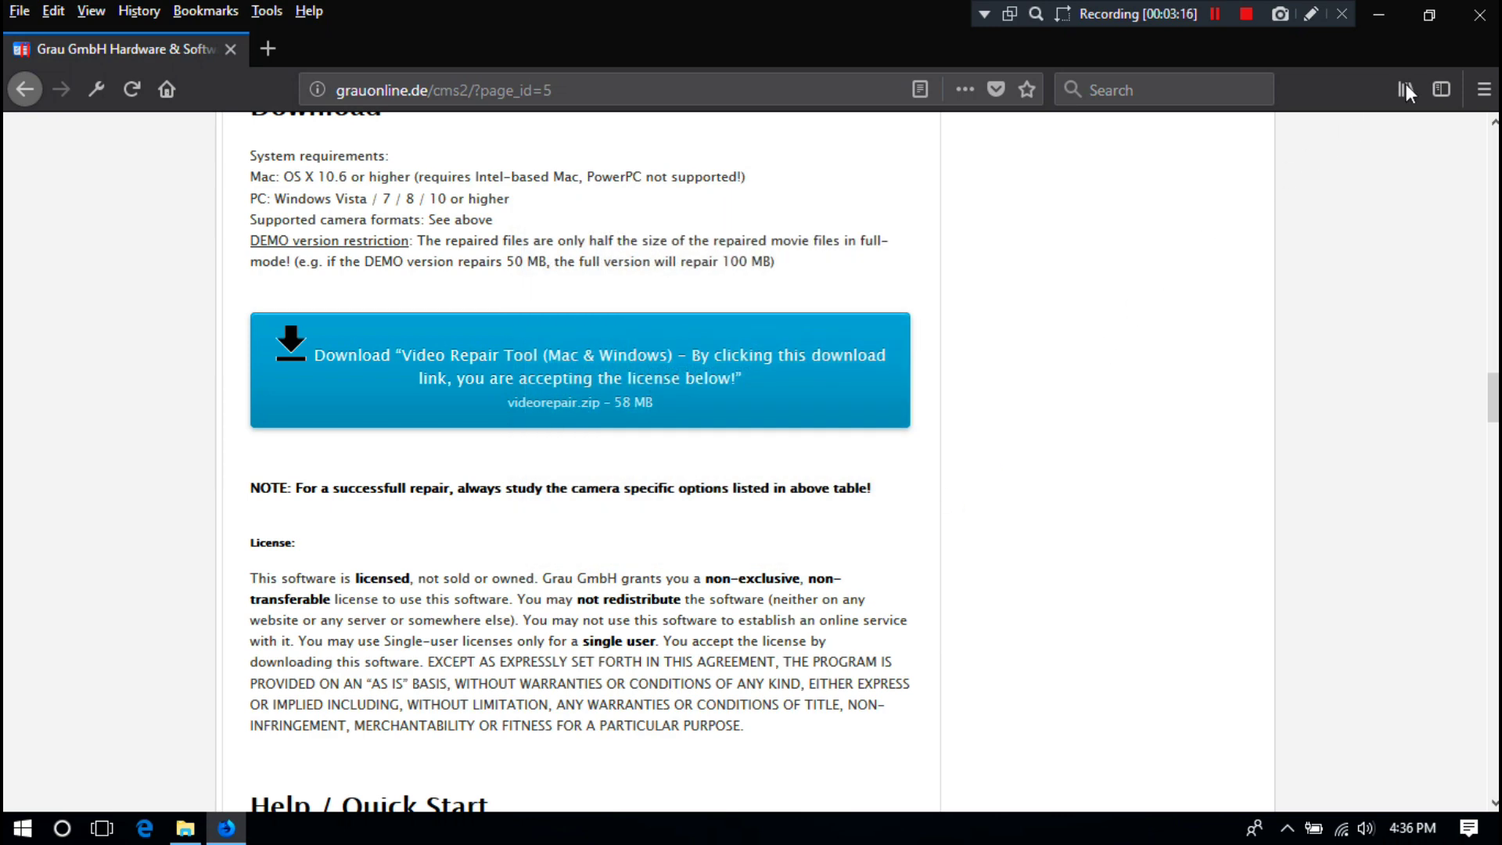
click(1478, 14)
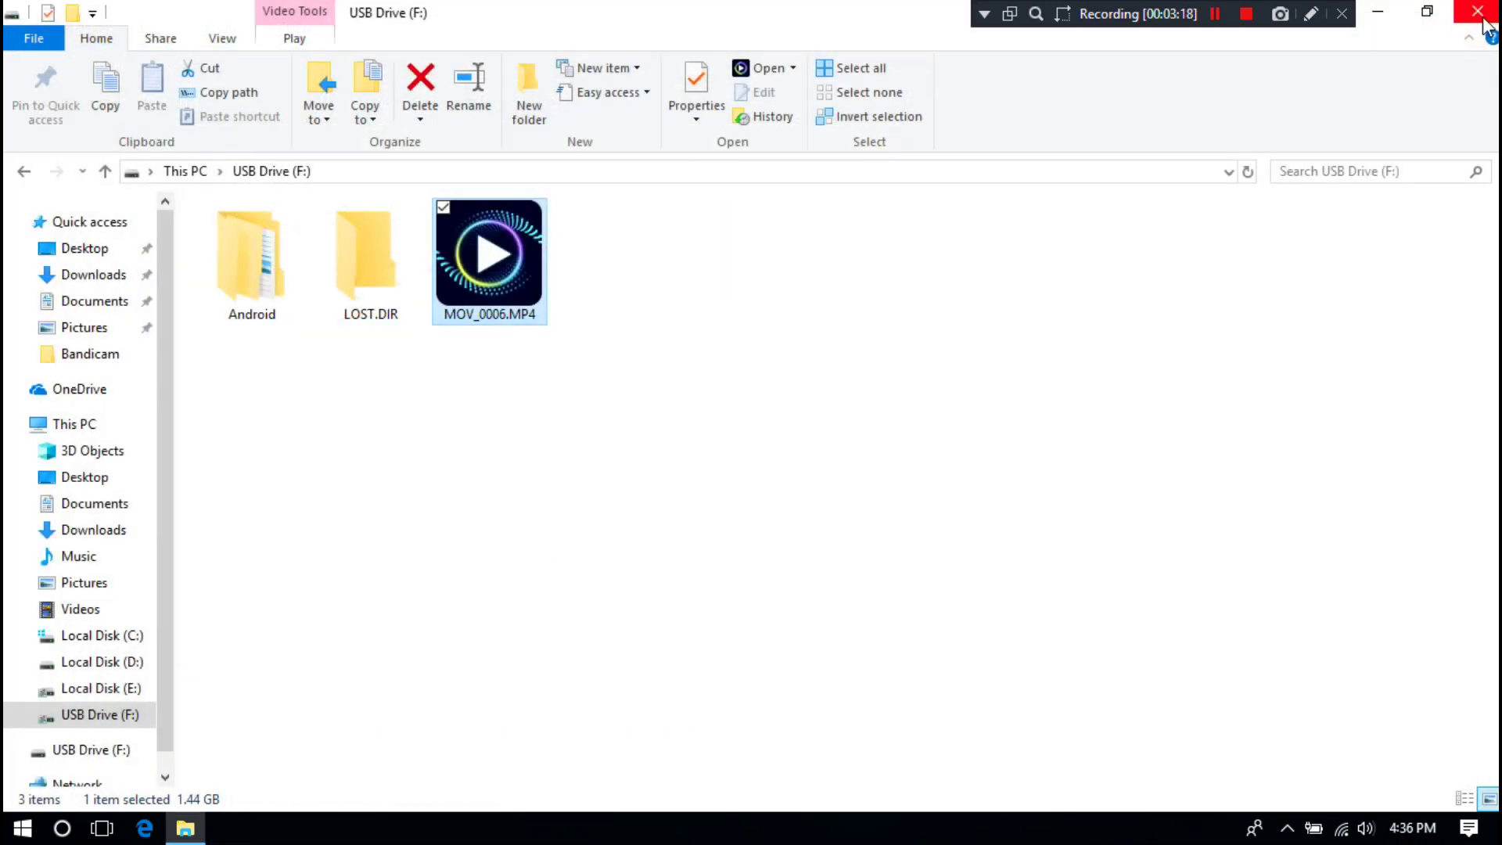
Step: Open USB Drive (F:) in a new File Explorer window and select MOV_0006.MP4
click(1483, 16)
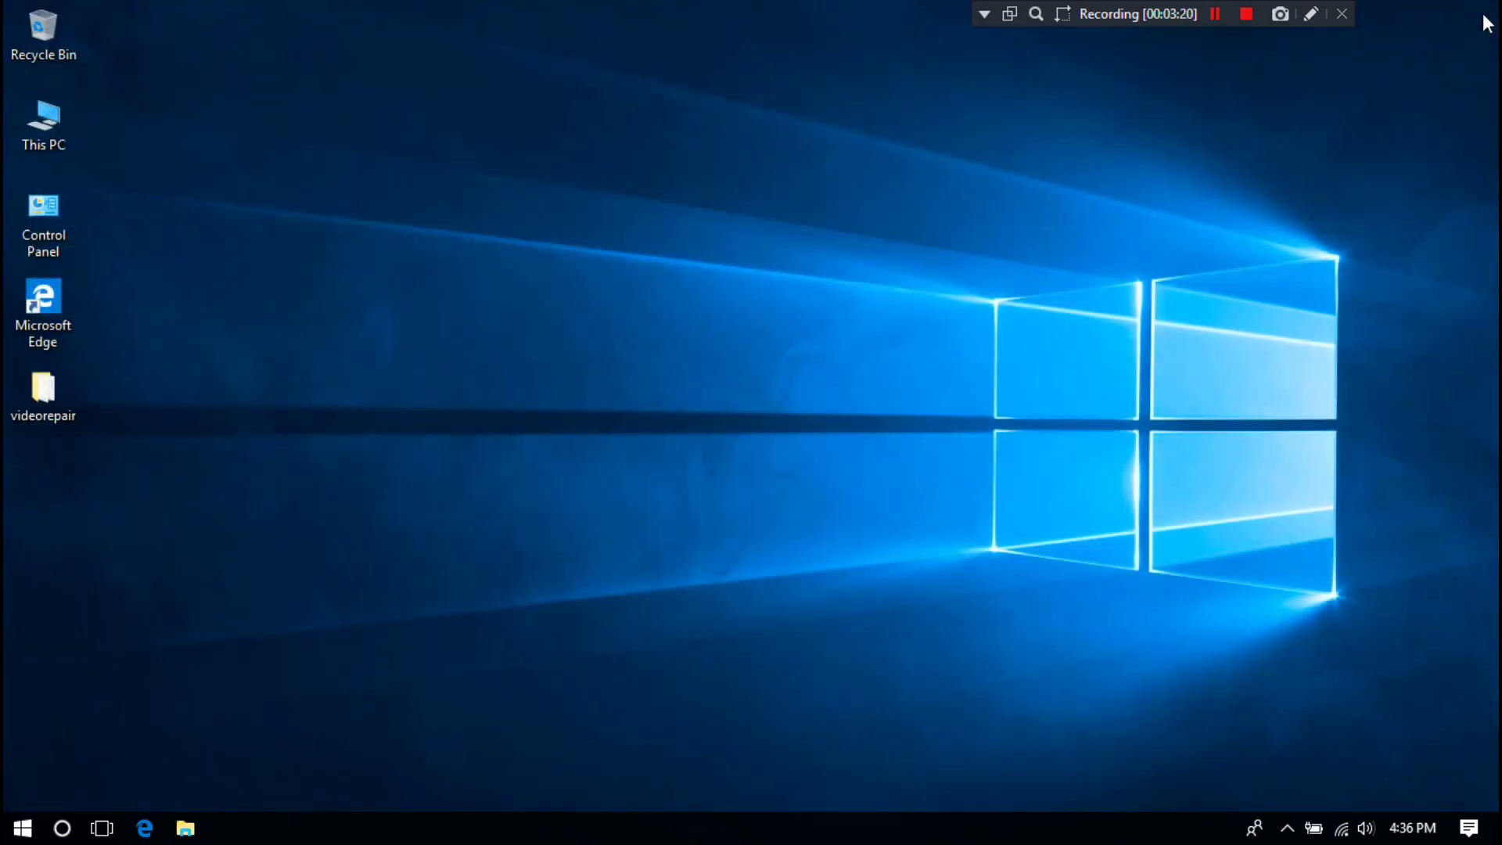
click(43, 389)
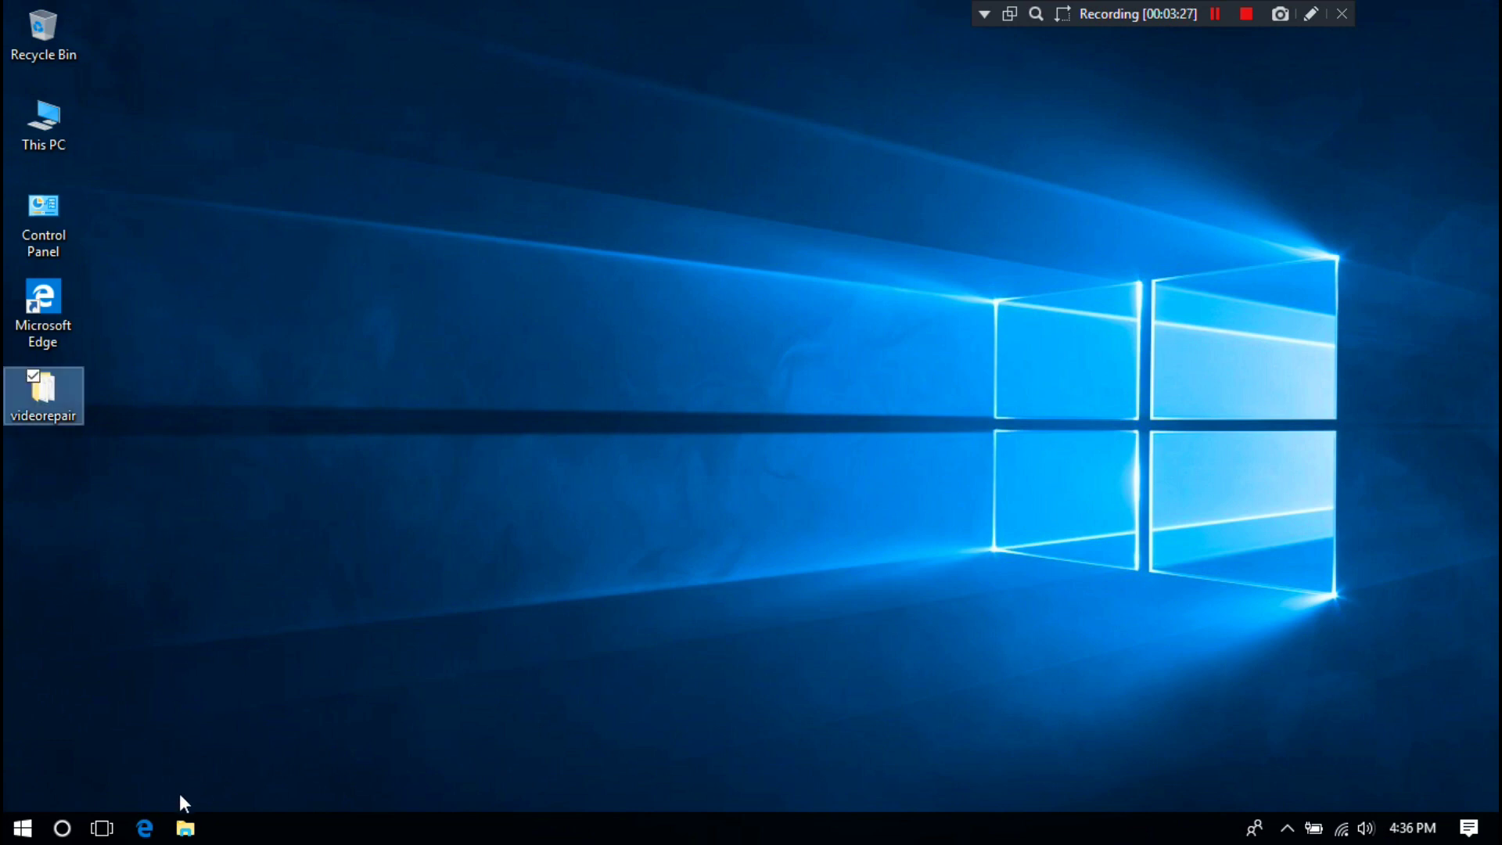
click(185, 831)
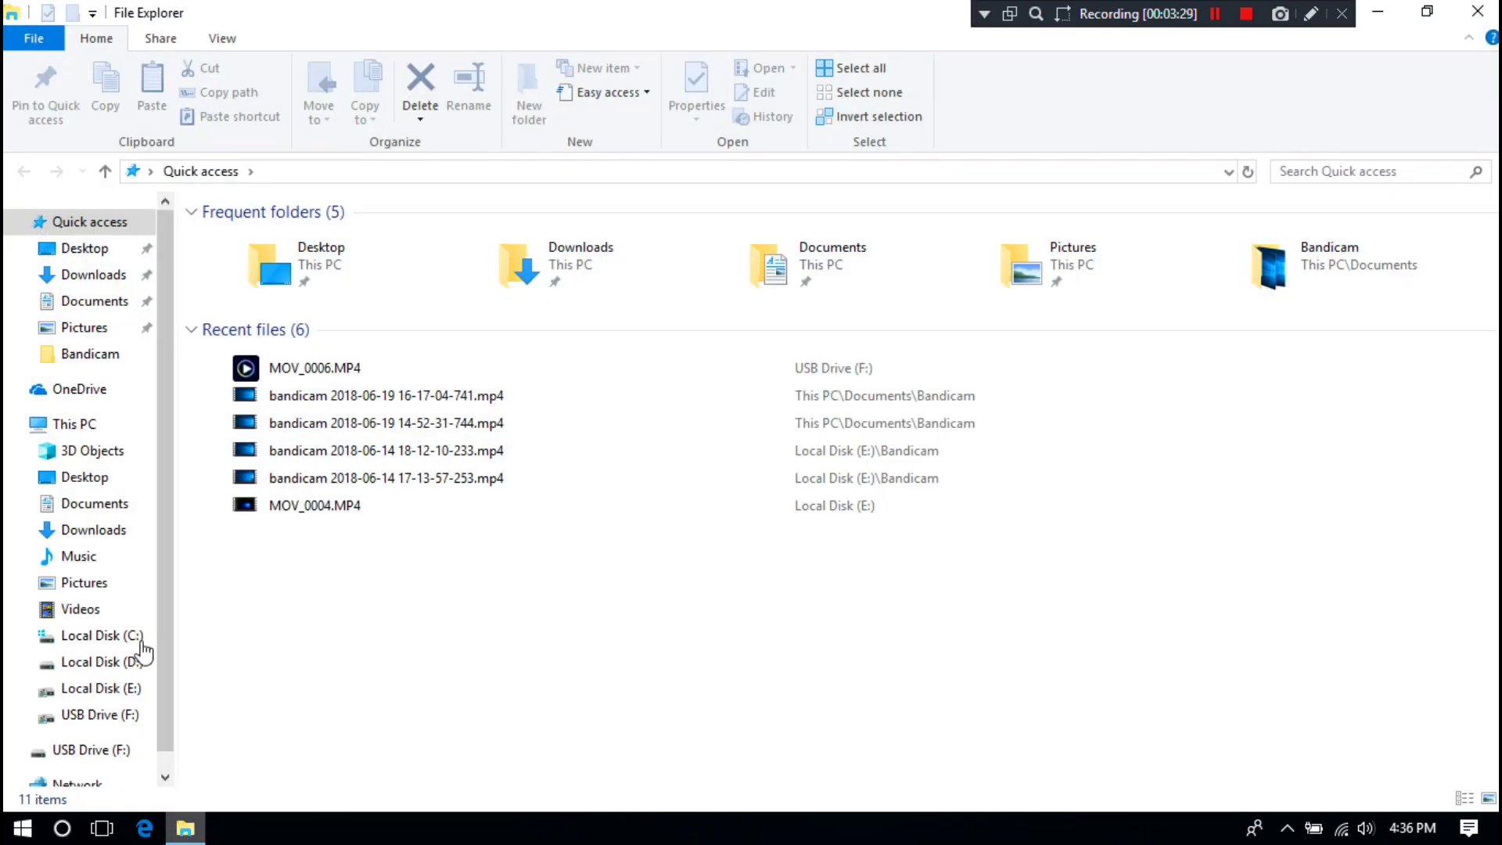
click(75, 425)
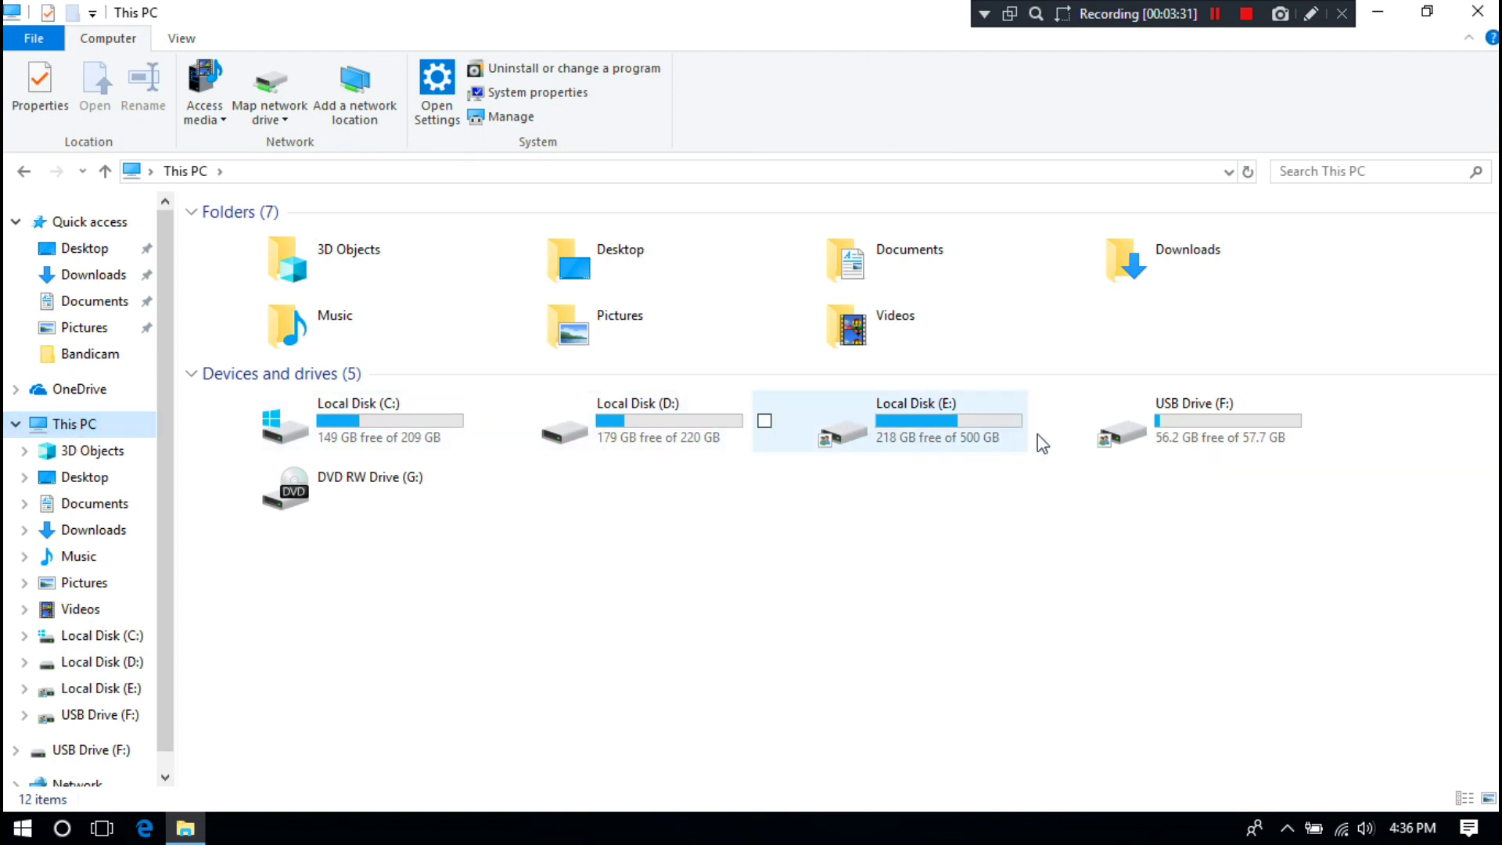
click(1196, 430)
double_click(1197, 431)
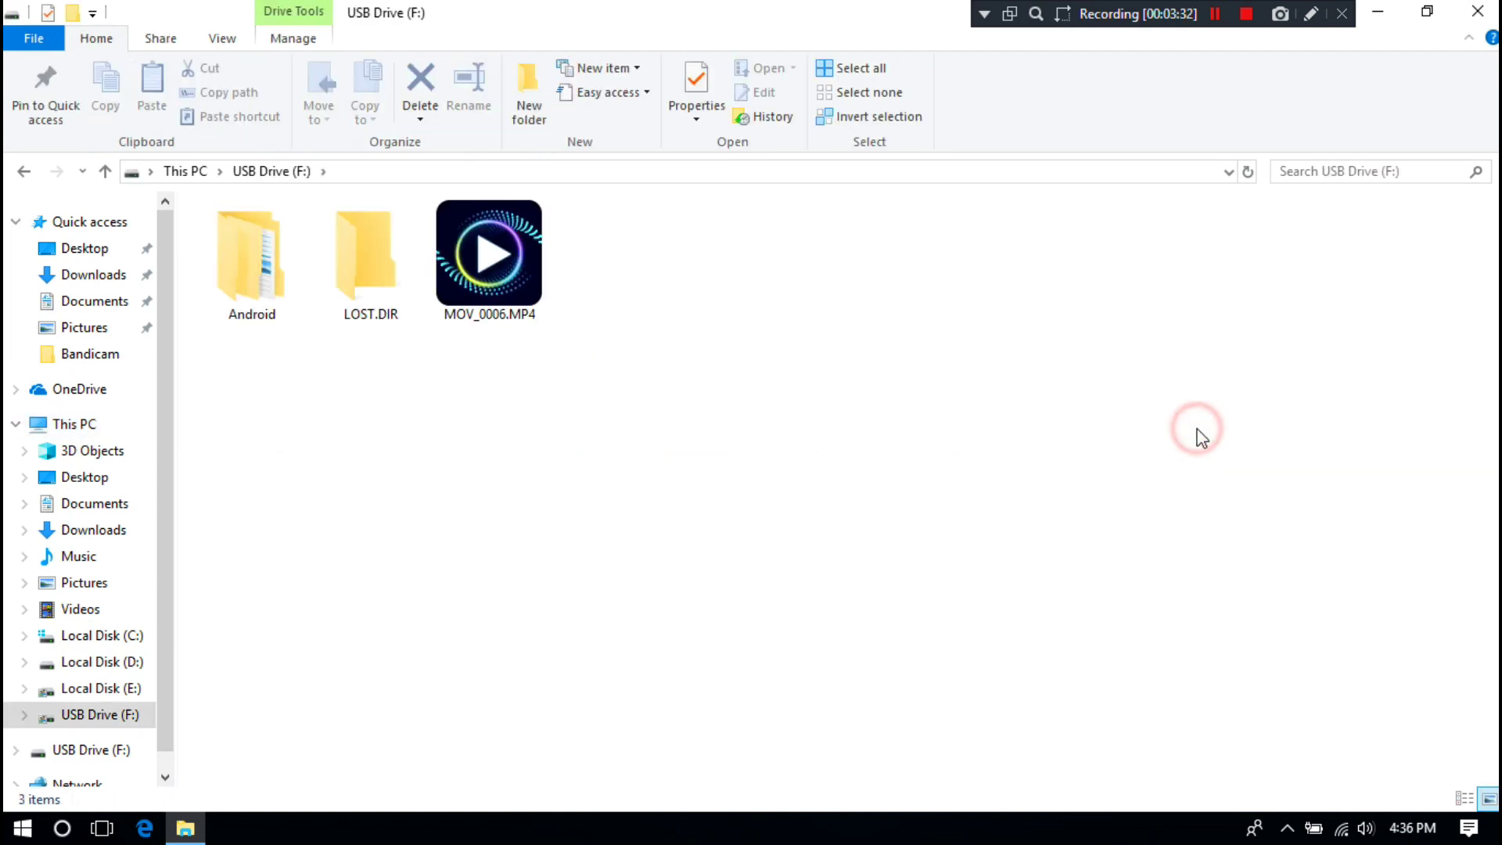
click(538, 272)
Step: Cut MOV_0006.MP4 and paste it onto the desktop, then reposition its icon
right_click(504, 255)
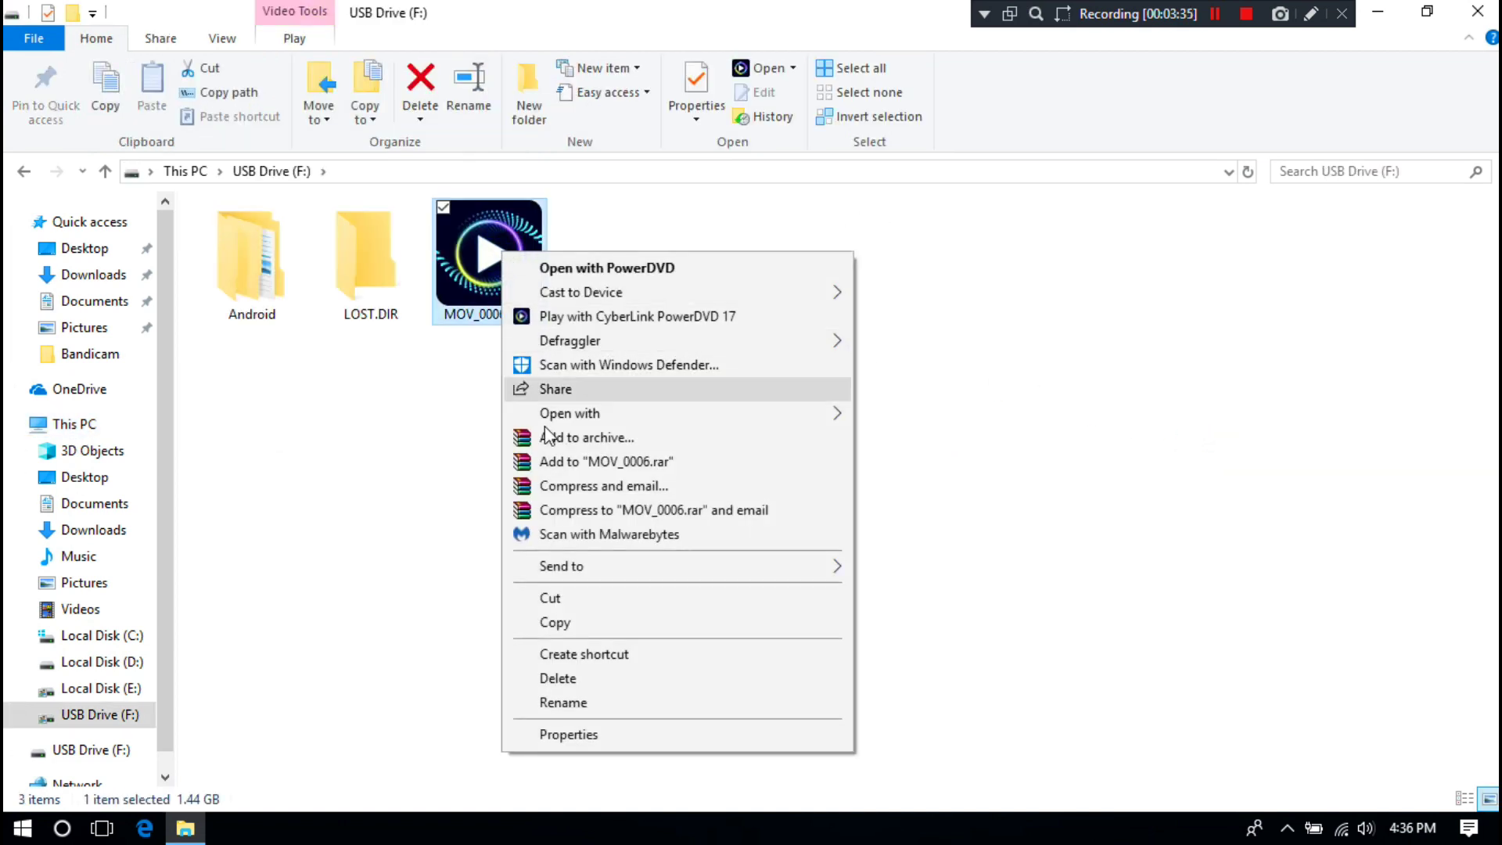
click(566, 598)
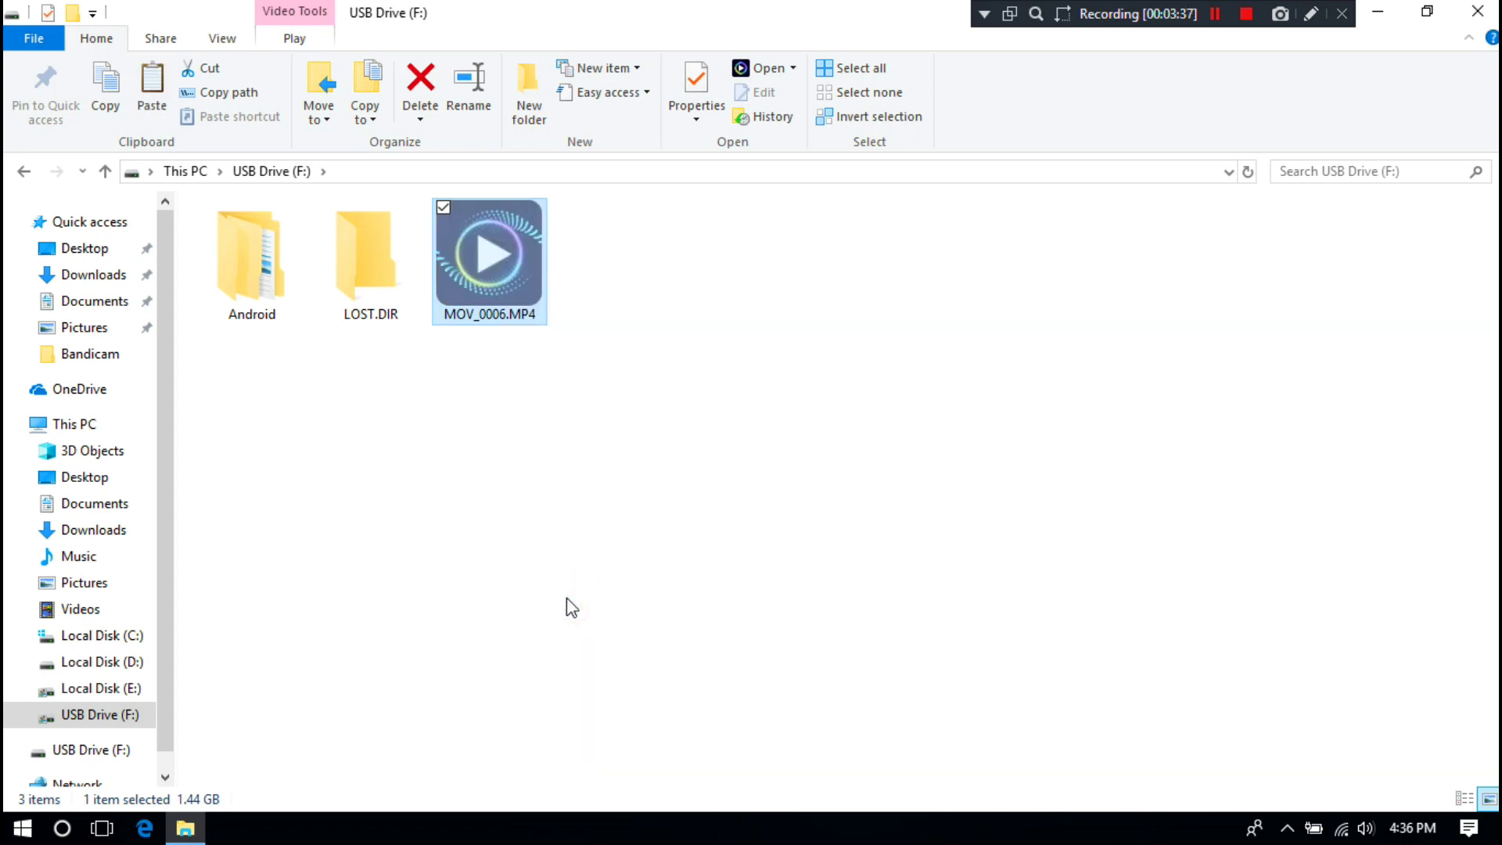
click(1498, 827)
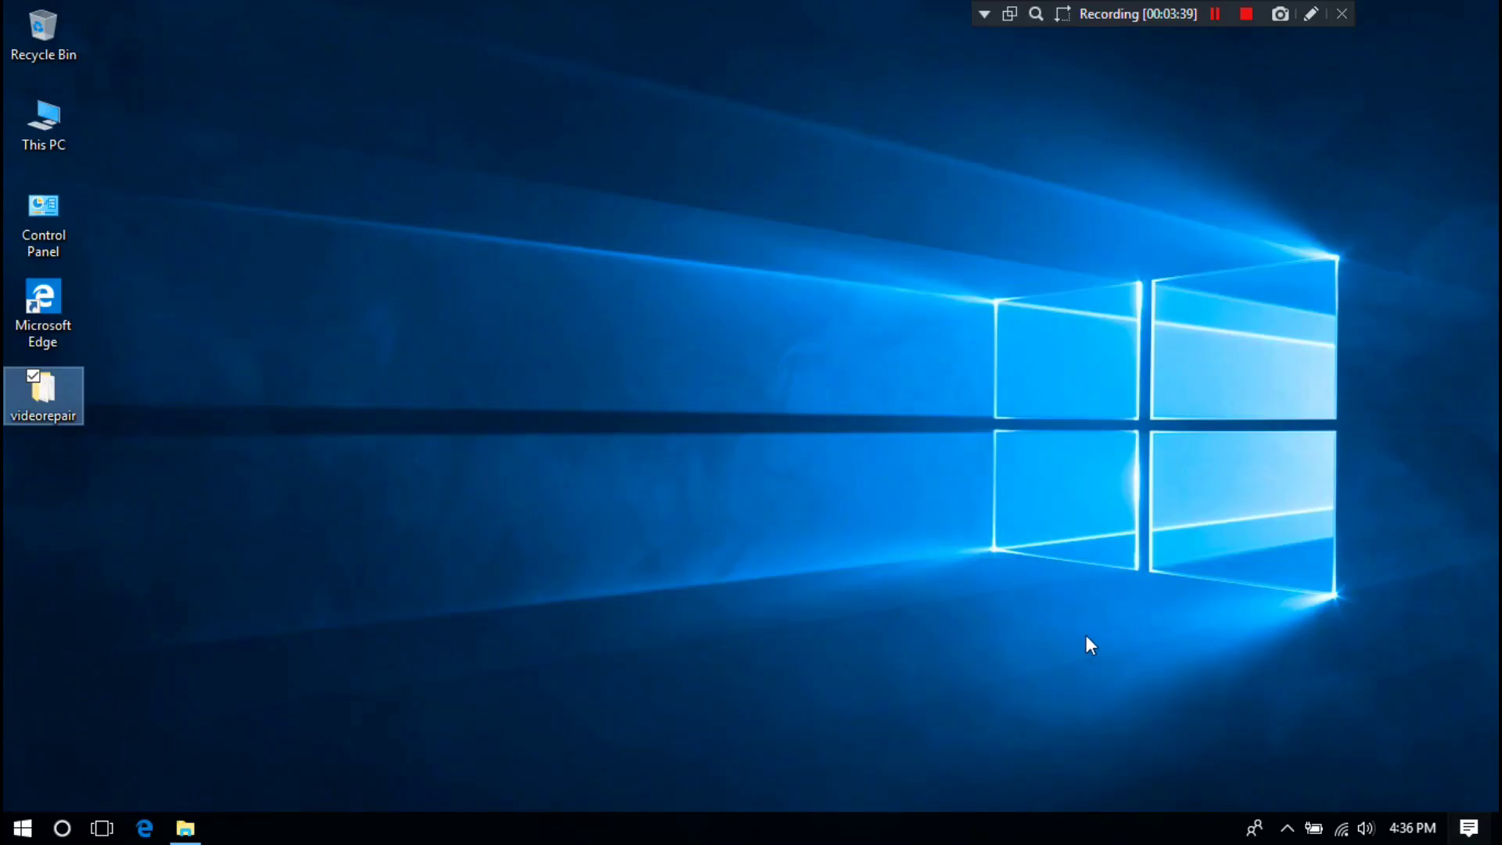
right_click(744, 413)
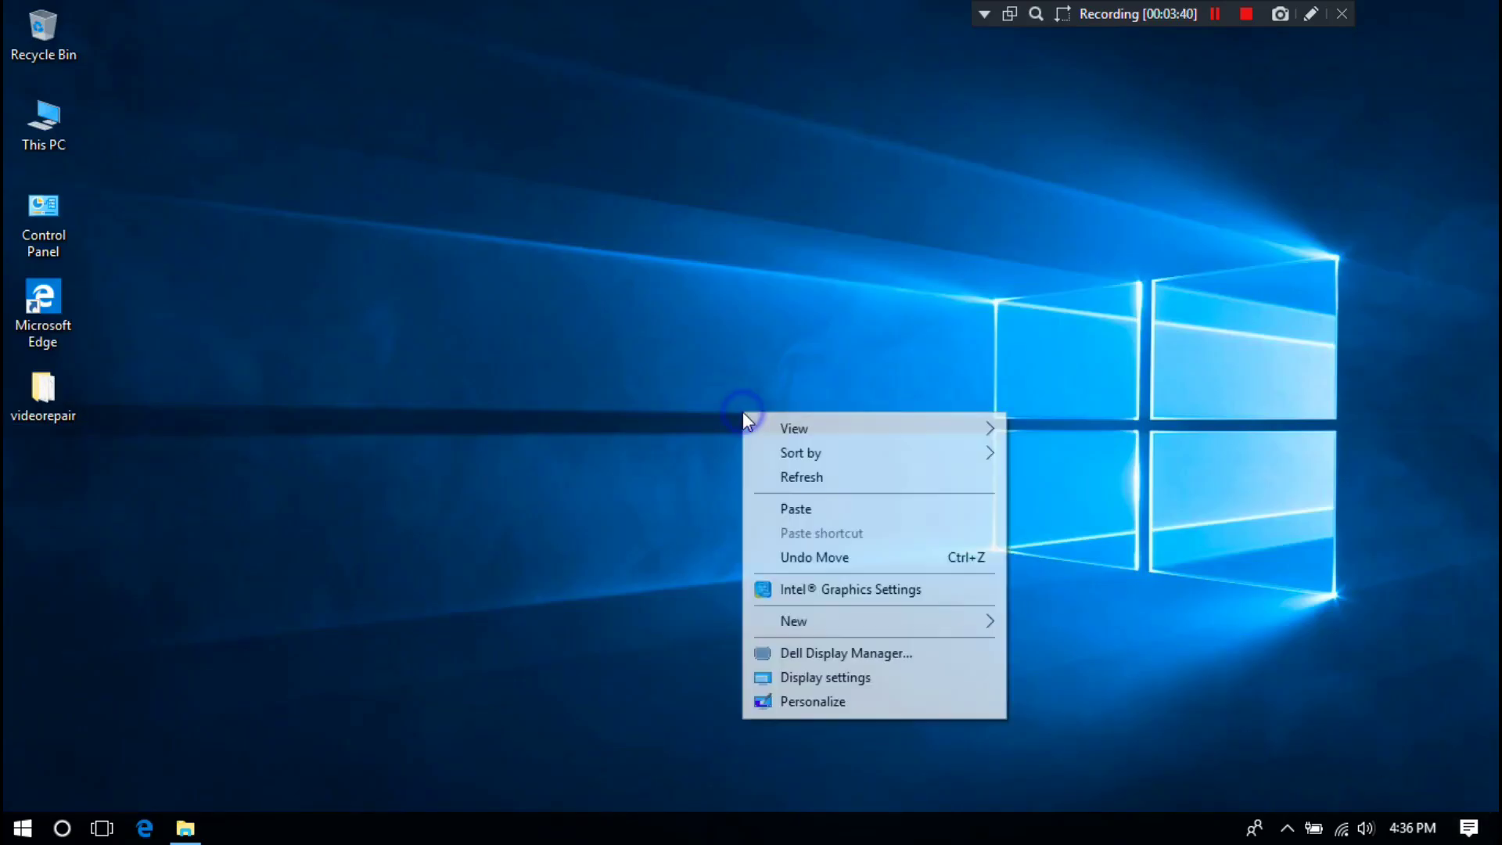
click(805, 512)
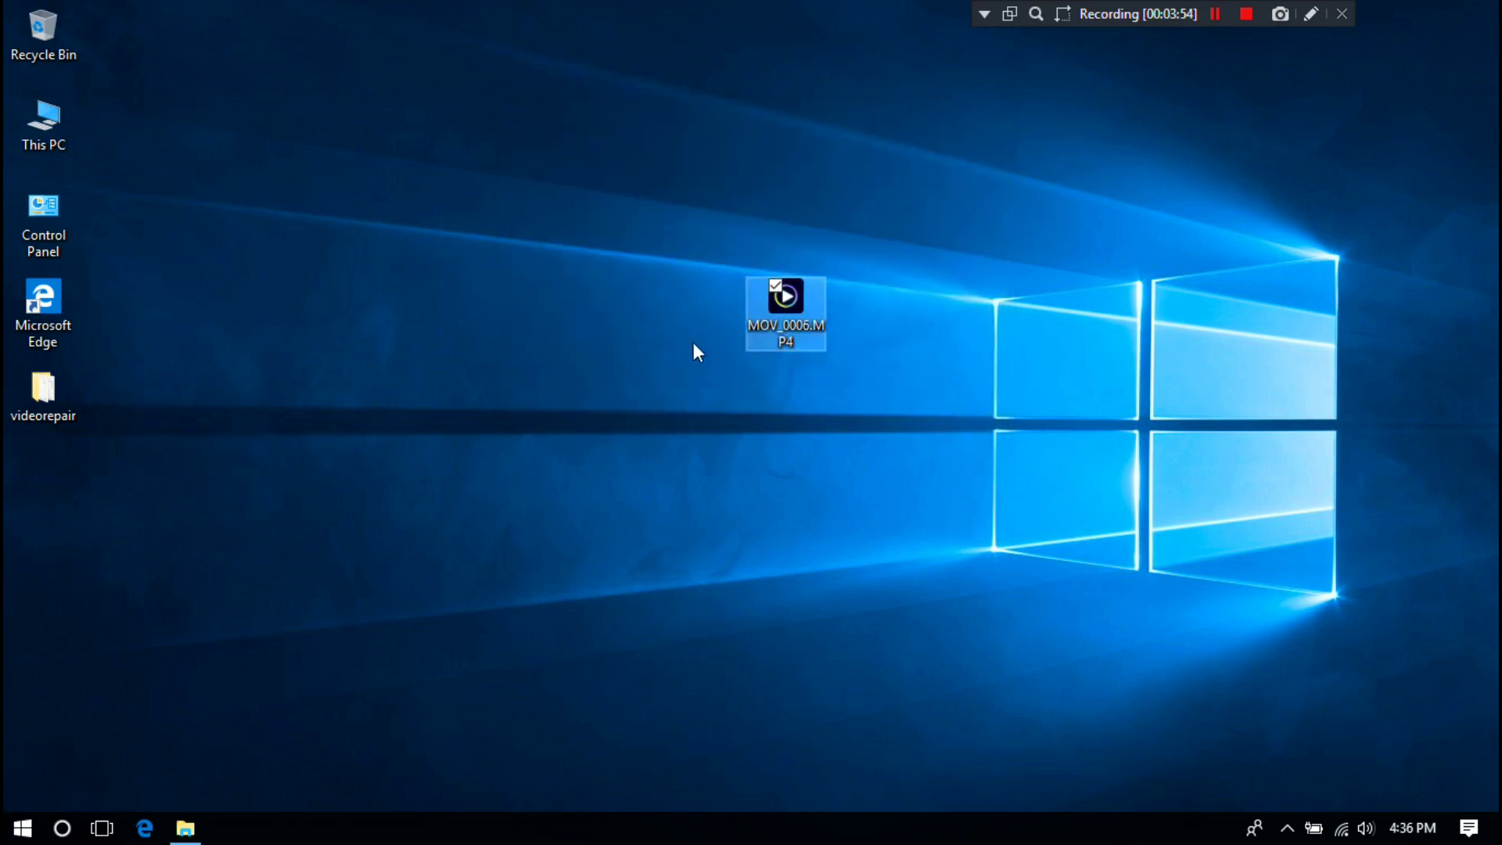
drag(819, 286, 812, 391)
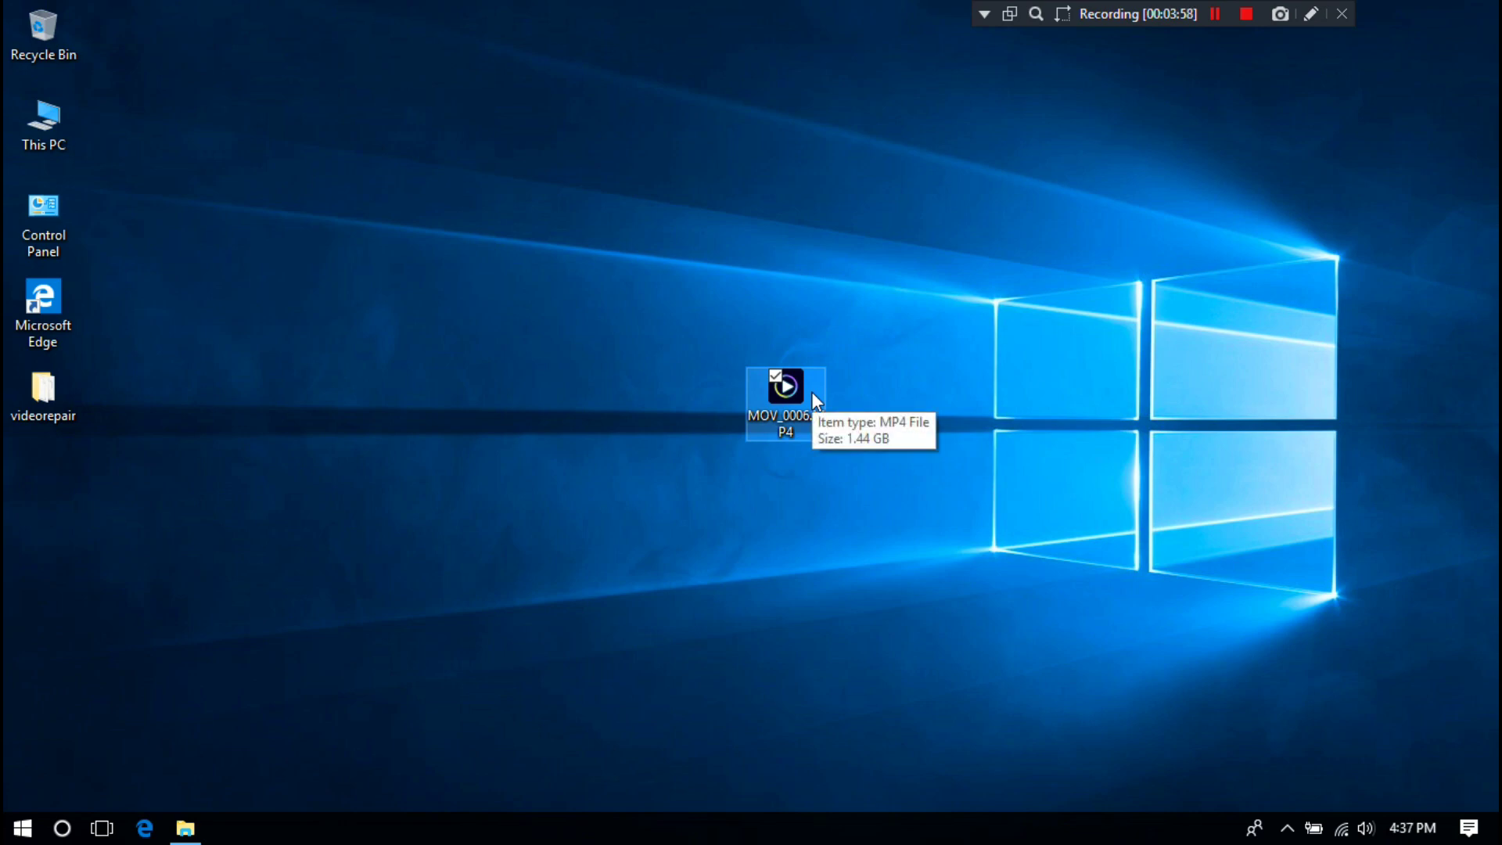
Step: Launch gs.exe from the videorepair folder and accept English as the language
double_click(69, 391)
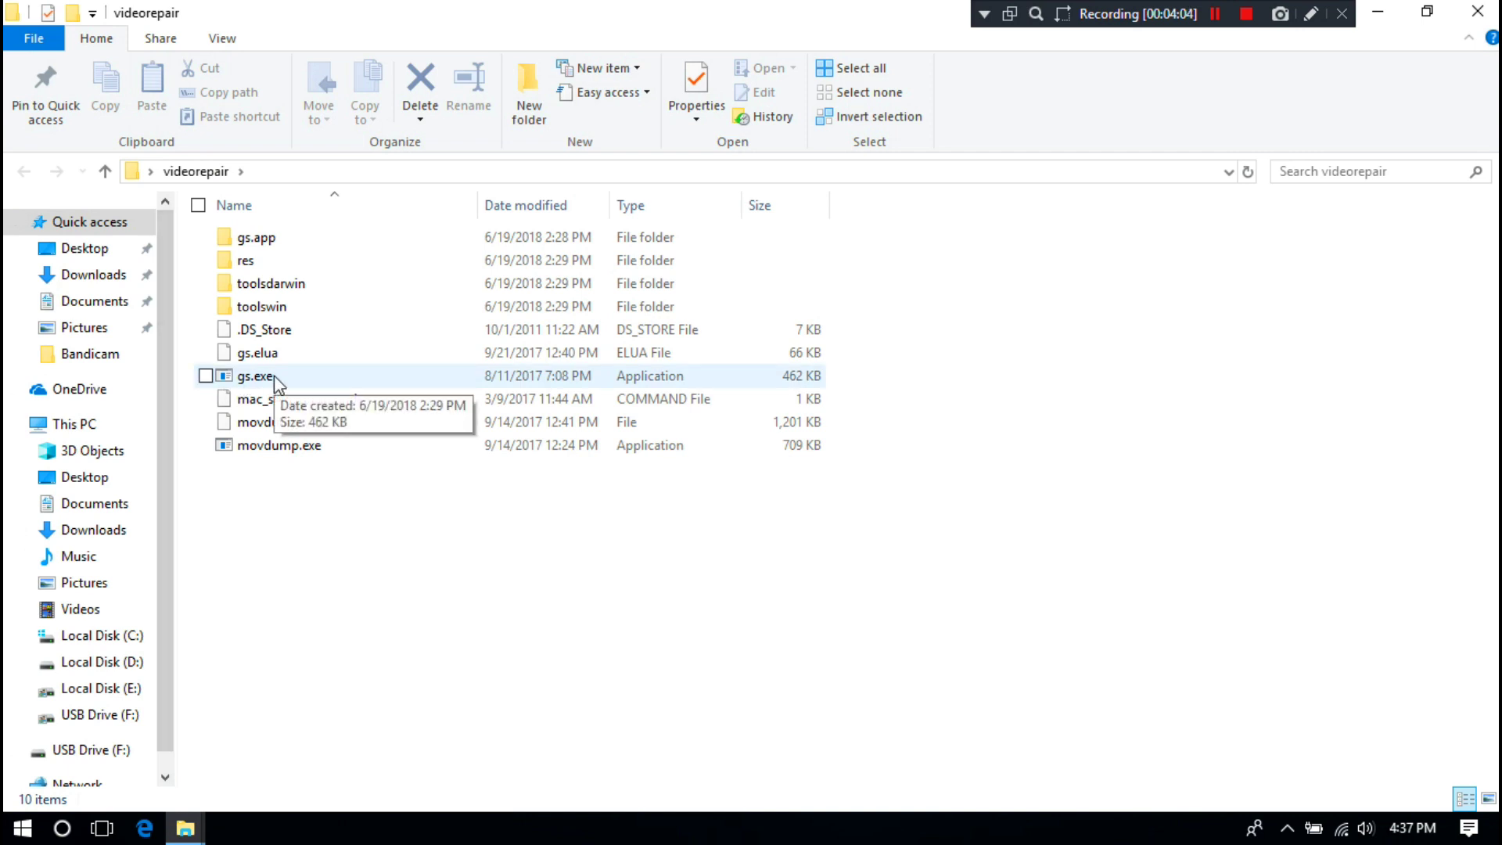
double_click(288, 372)
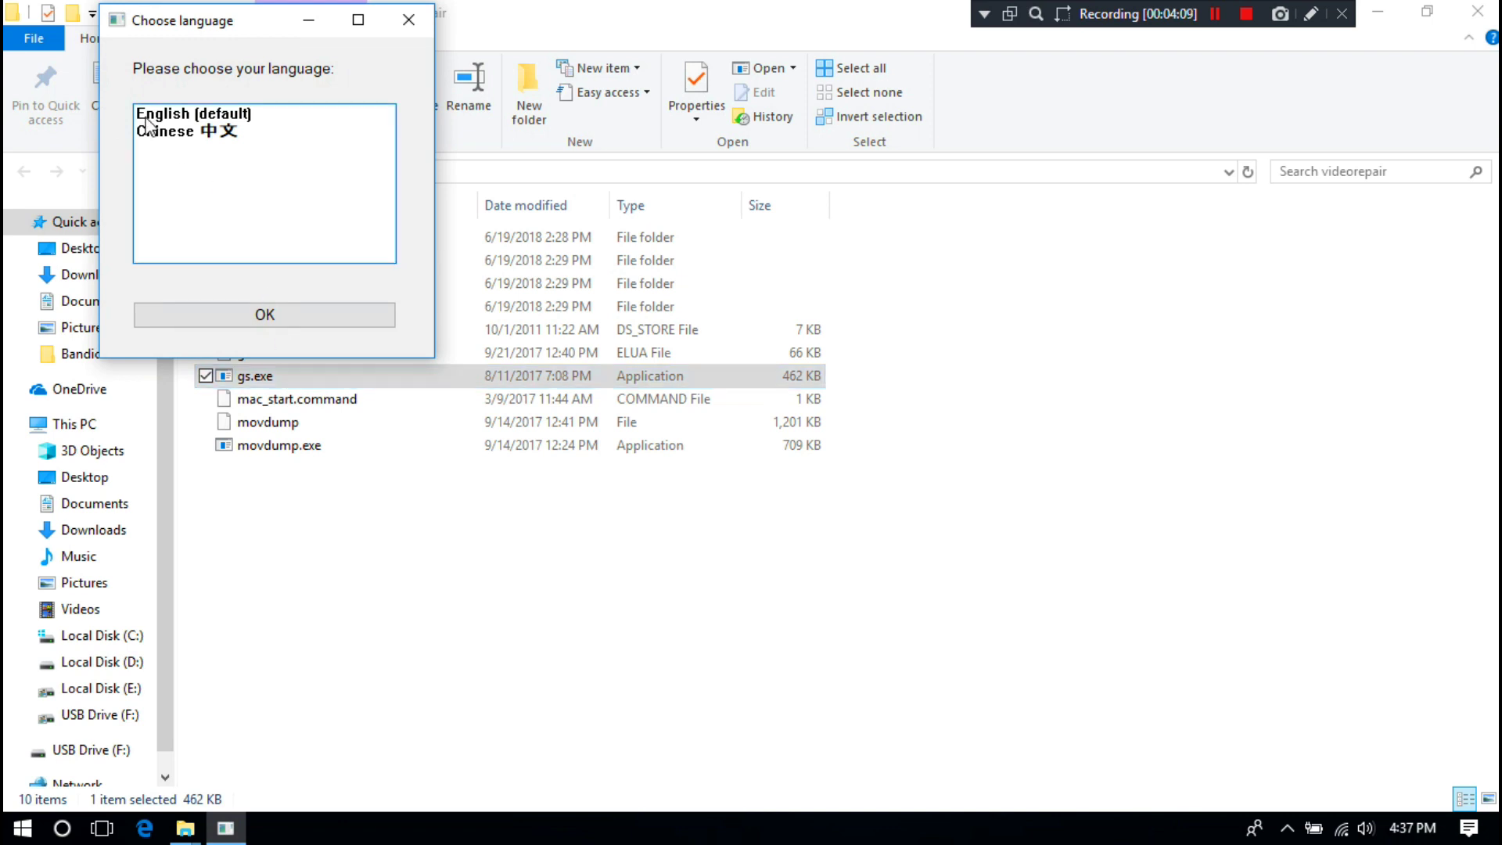
click(276, 315)
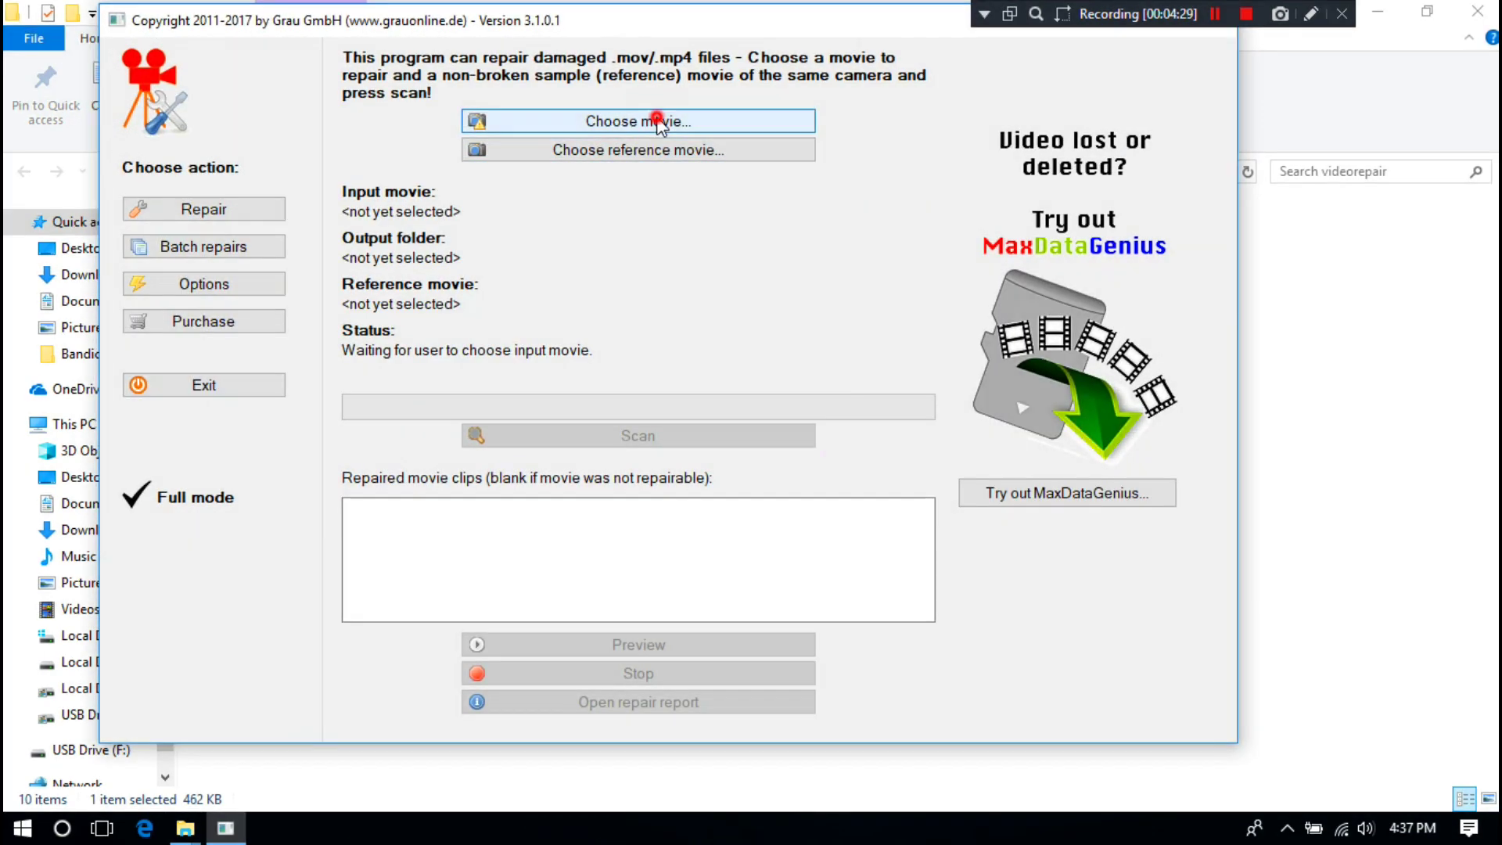
Step: Load MOV_0006.MP4 from the Desktop as the broken input movie
click(640, 128)
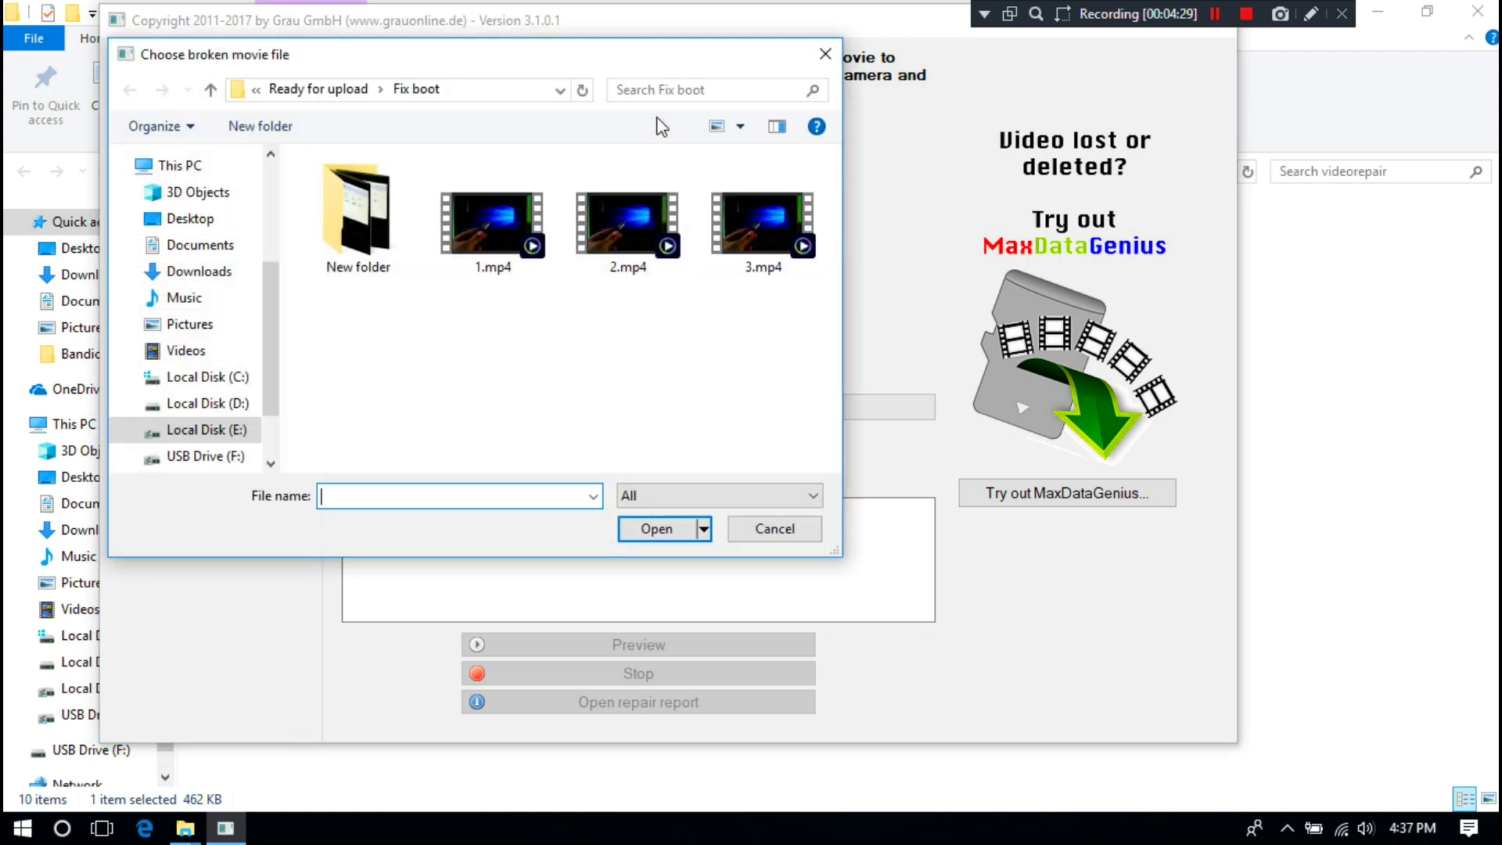
click(183, 223)
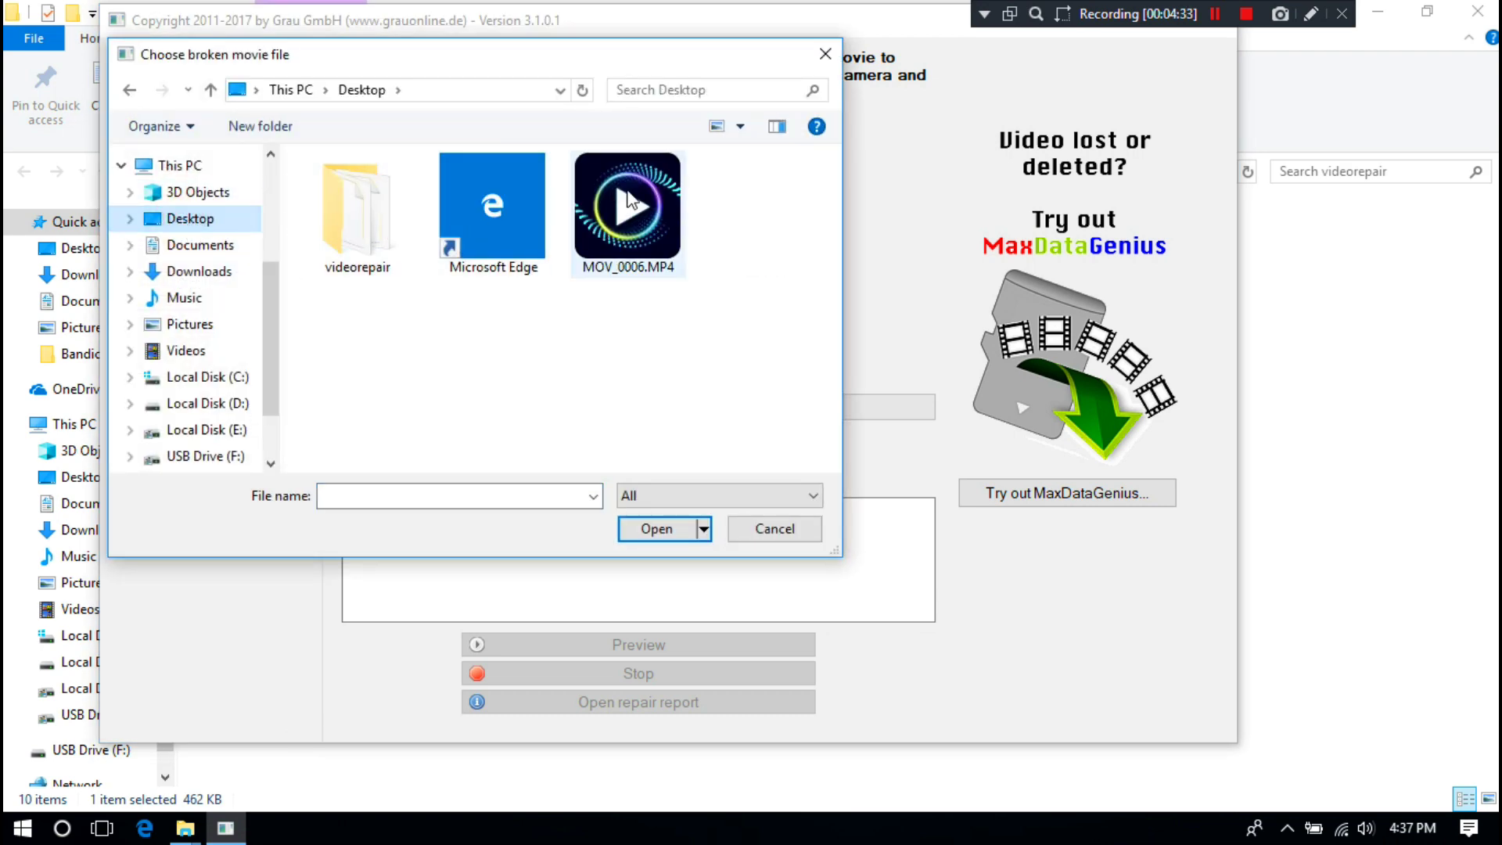
click(623, 203)
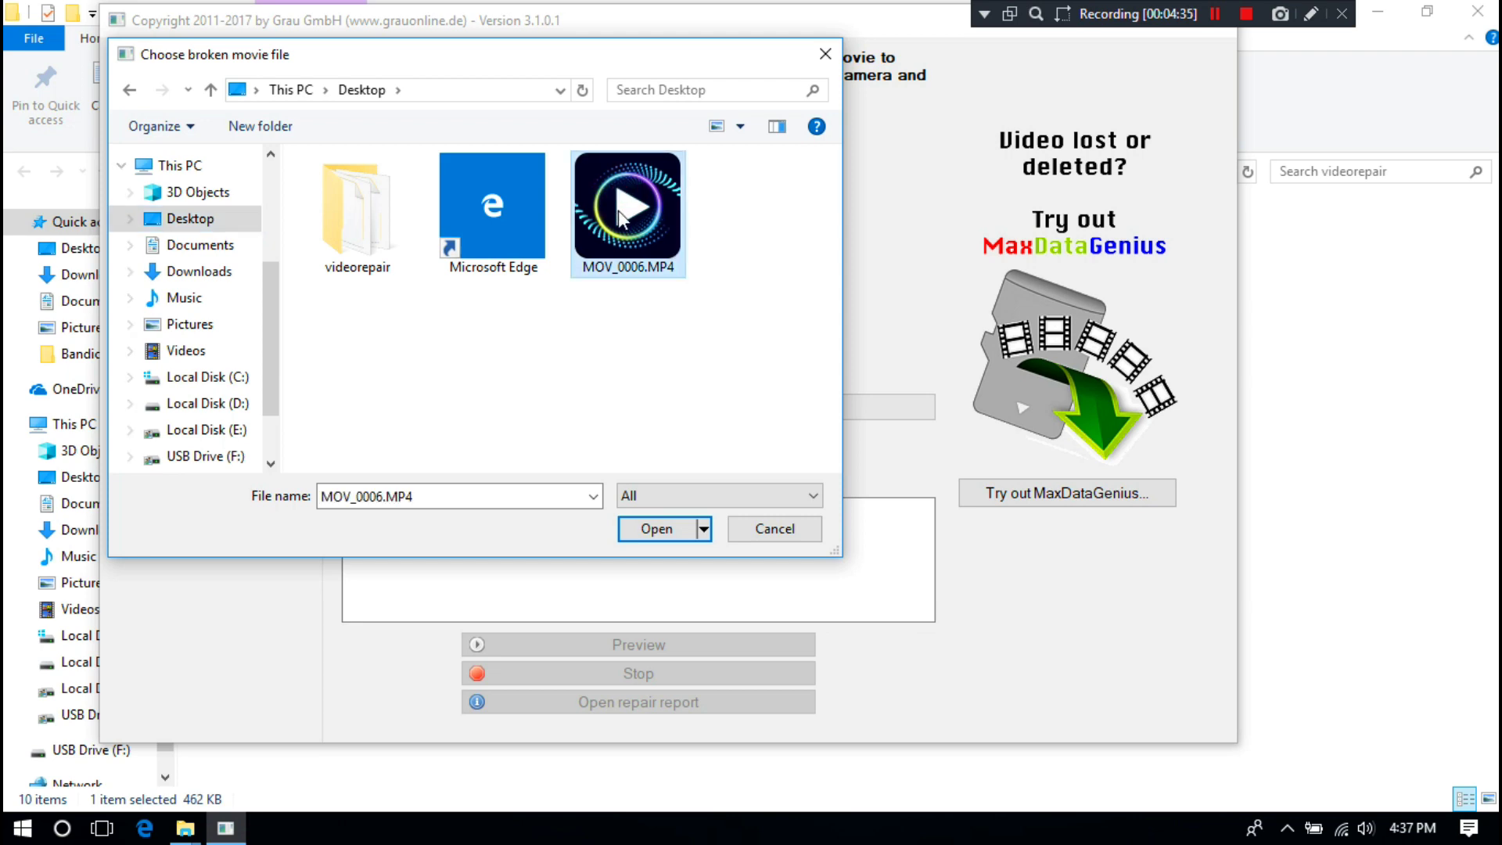
click(654, 528)
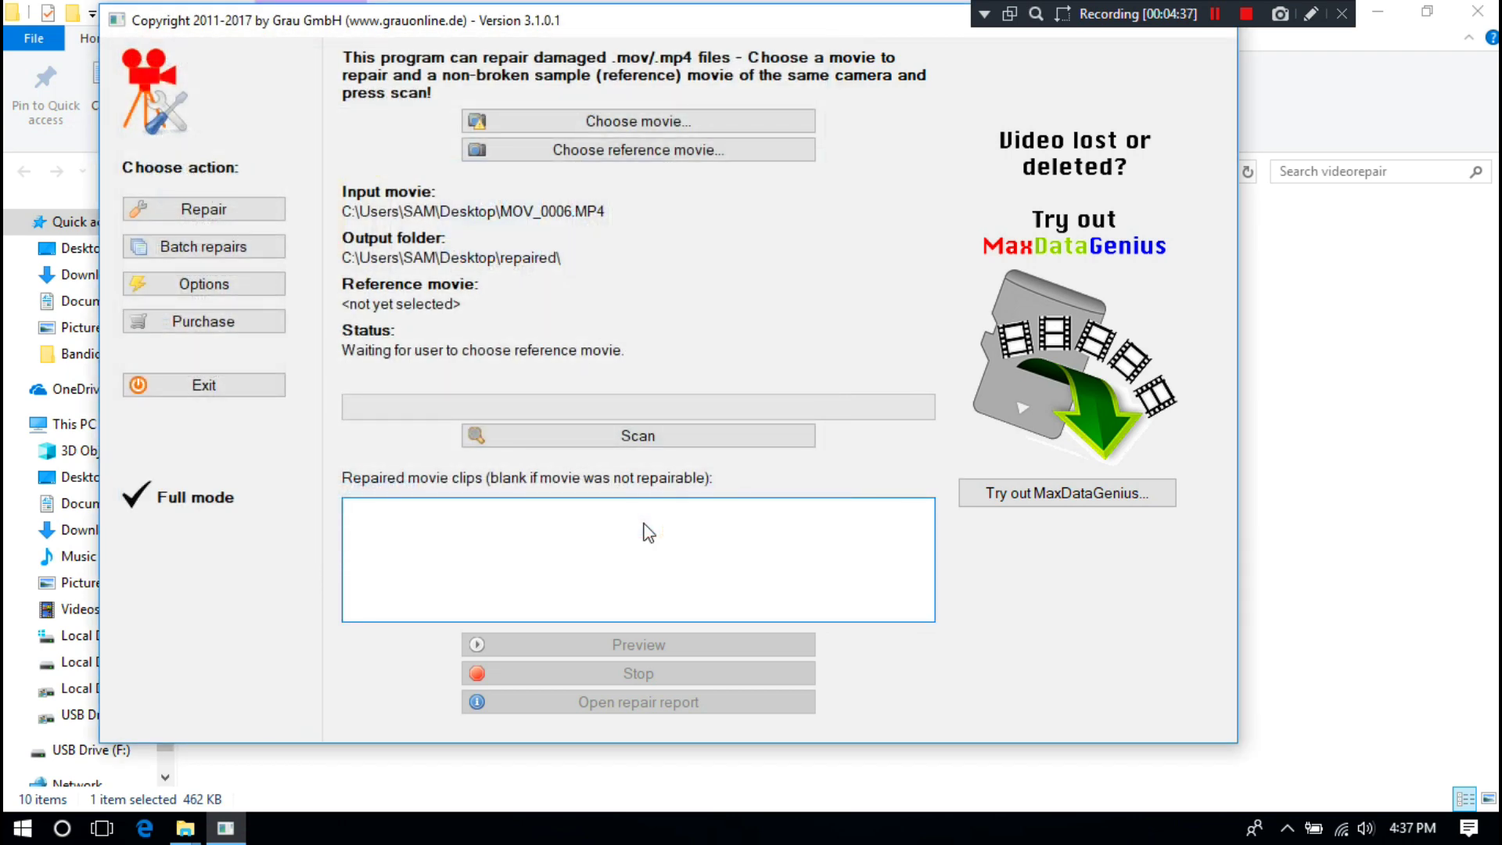
Step: Load E:\RawVideoFiles\VID_0063.MP4 as the reference movie and start scanning MOV_0006
click(633, 148)
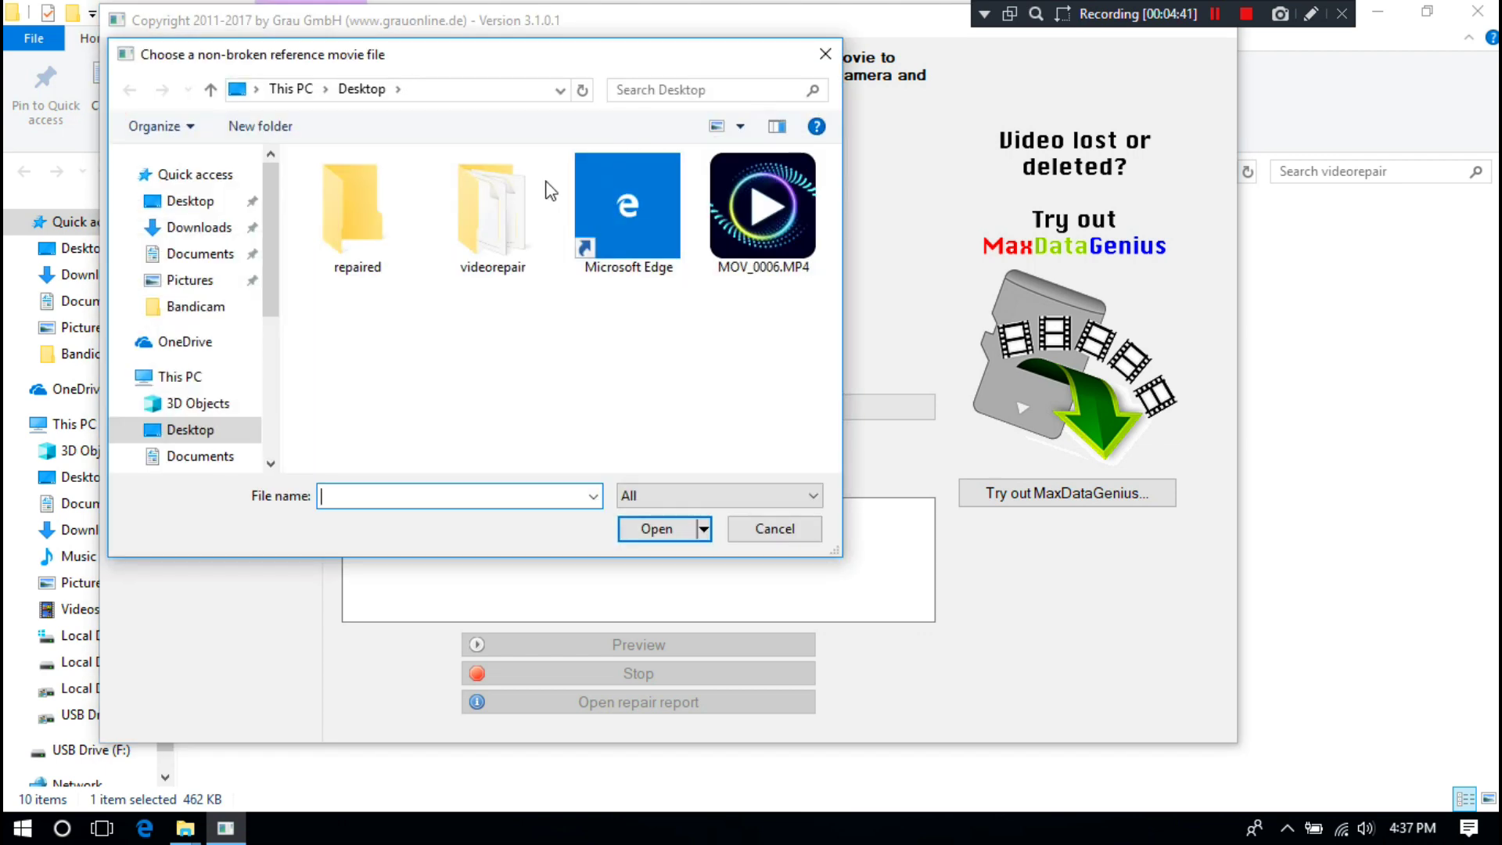
double_click(511, 61)
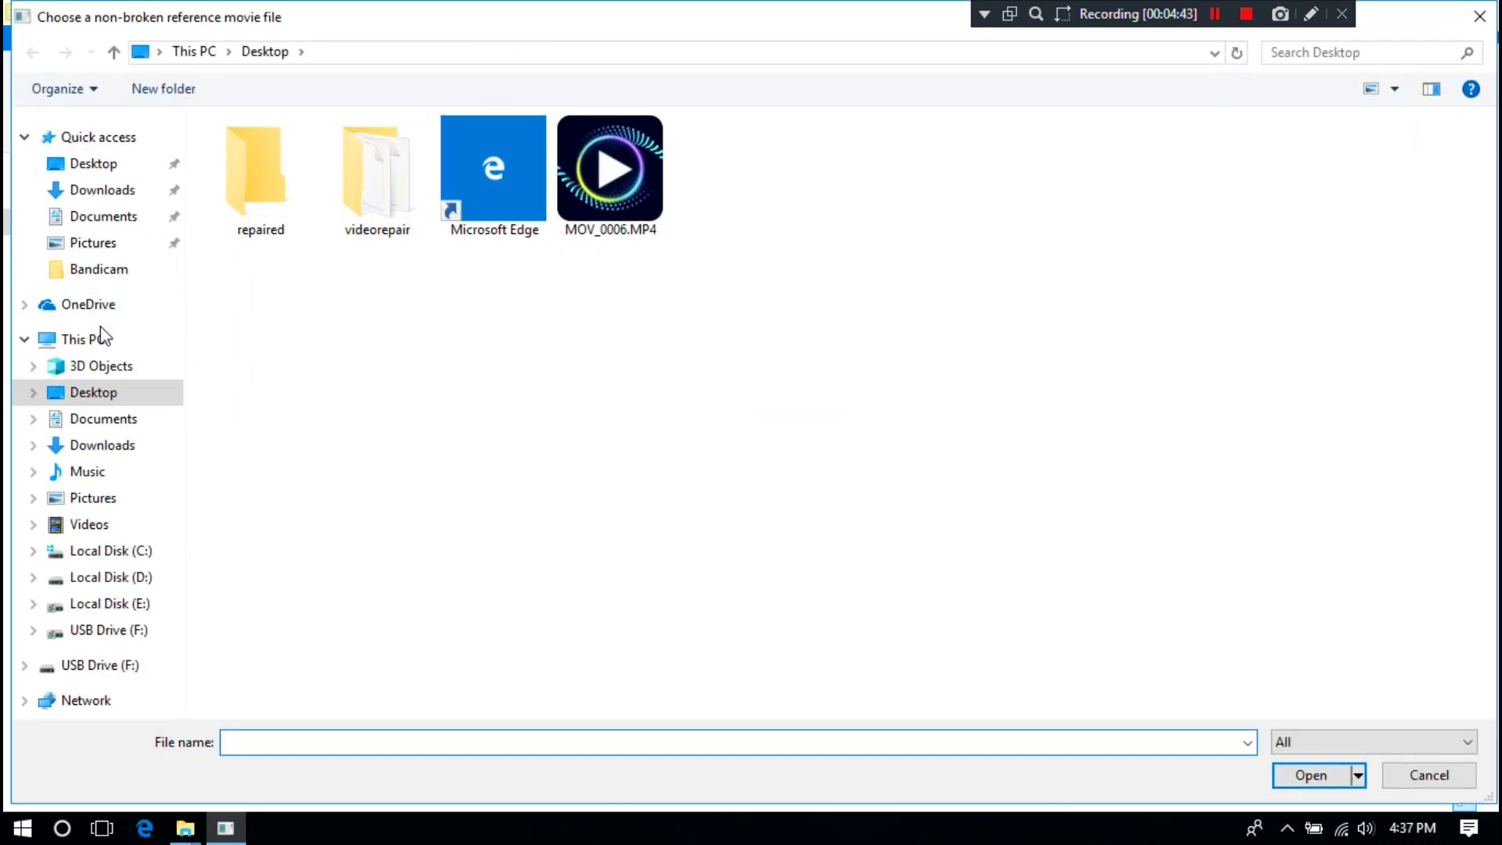
click(94, 338)
click(894, 322)
double_click(893, 322)
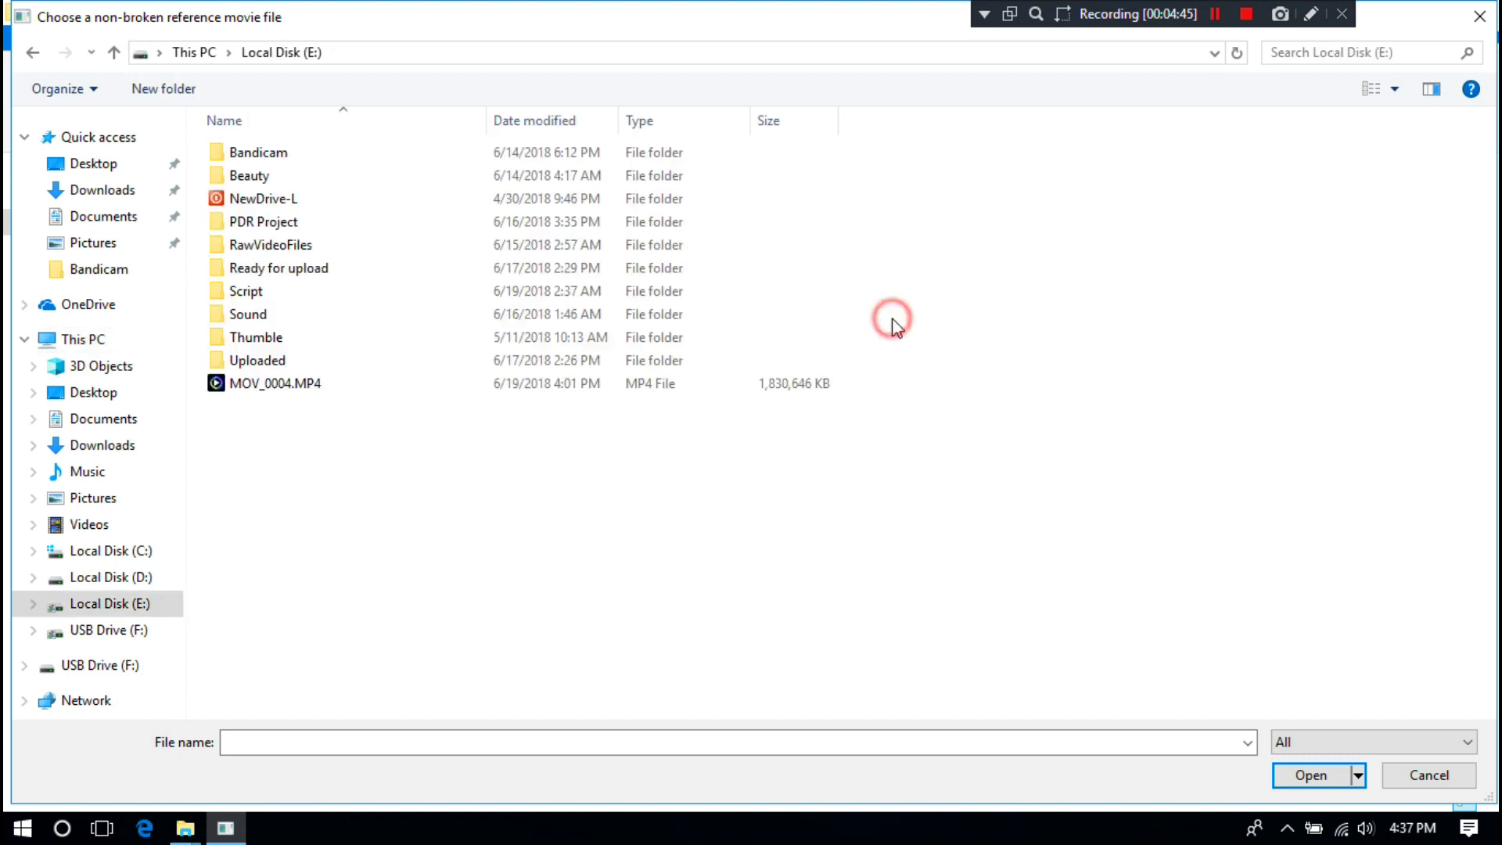
double_click(311, 244)
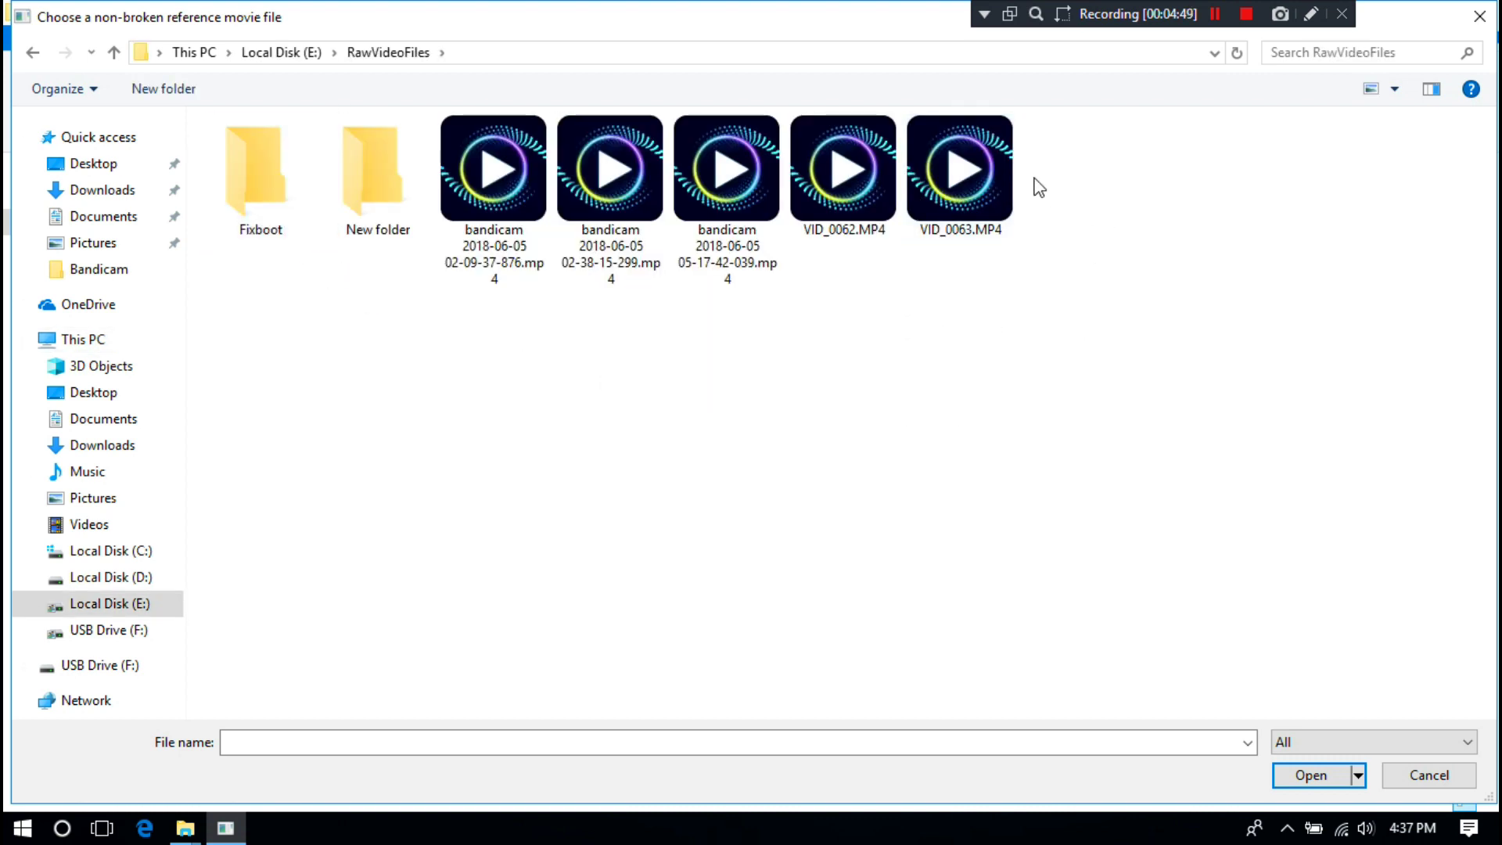
click(996, 178)
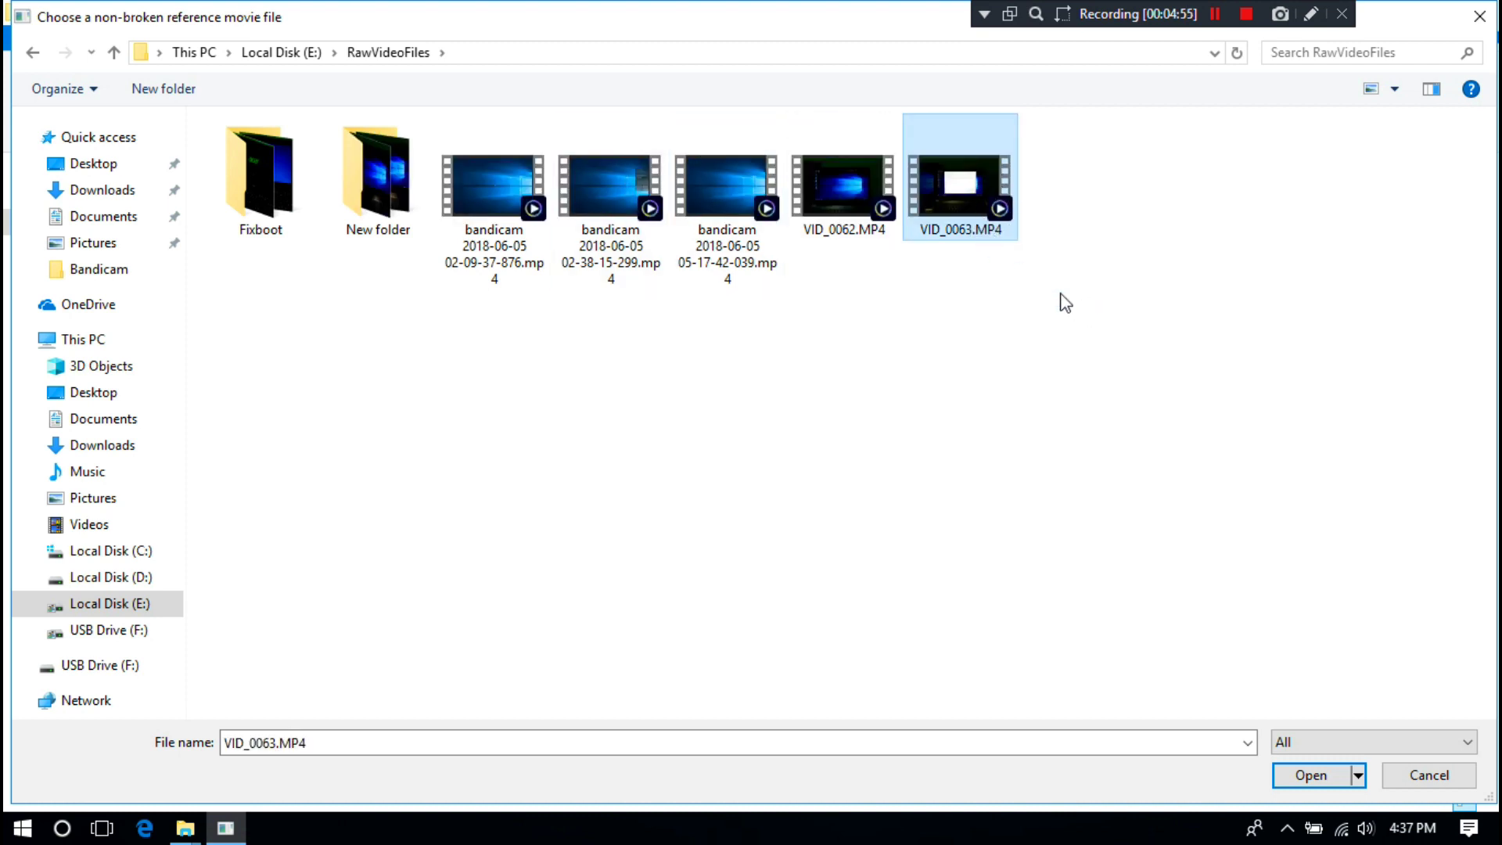
click(1302, 776)
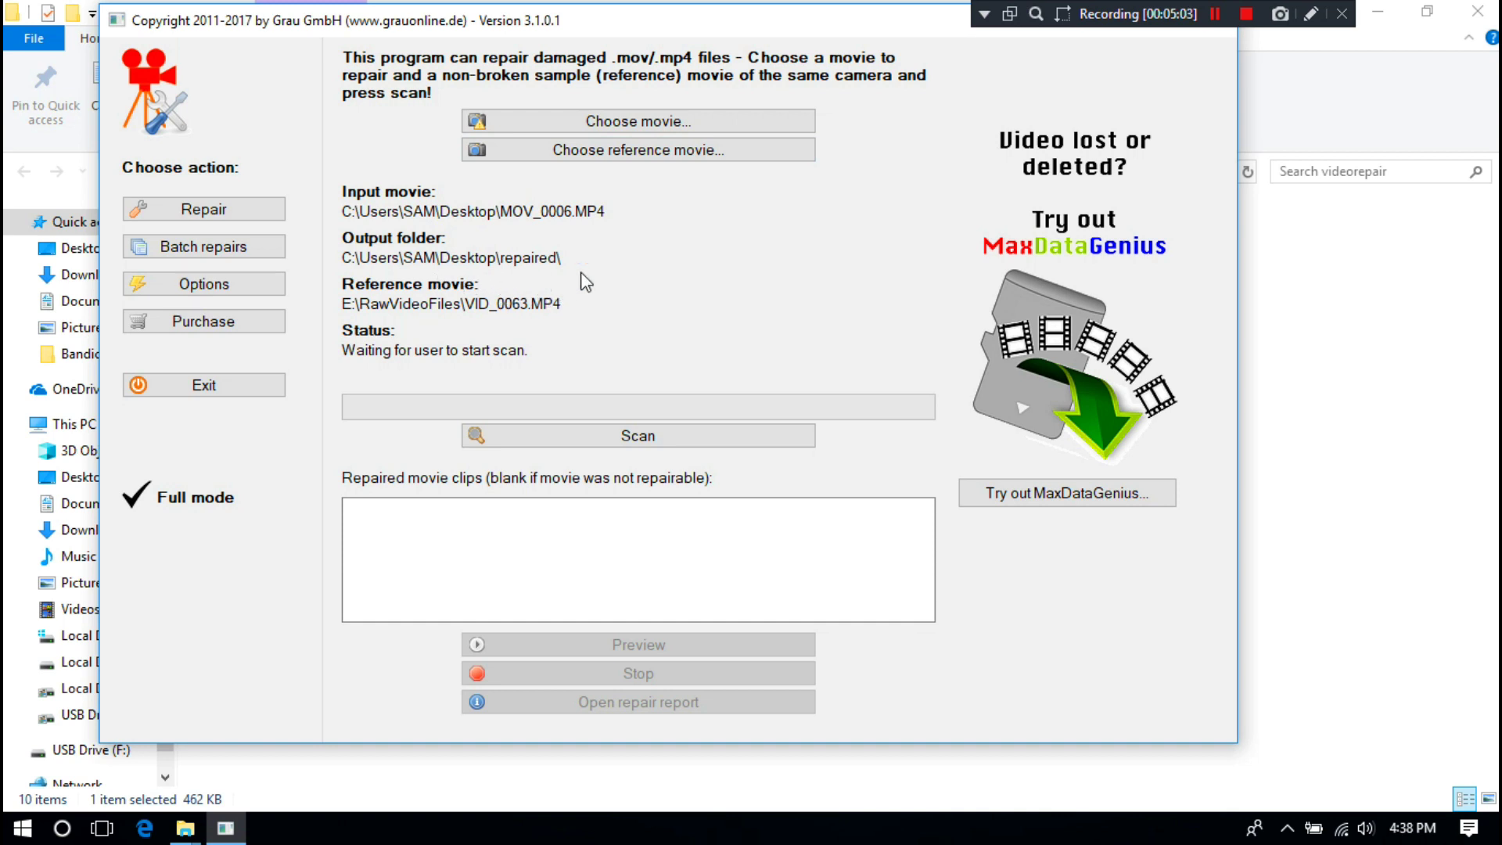
click(629, 426)
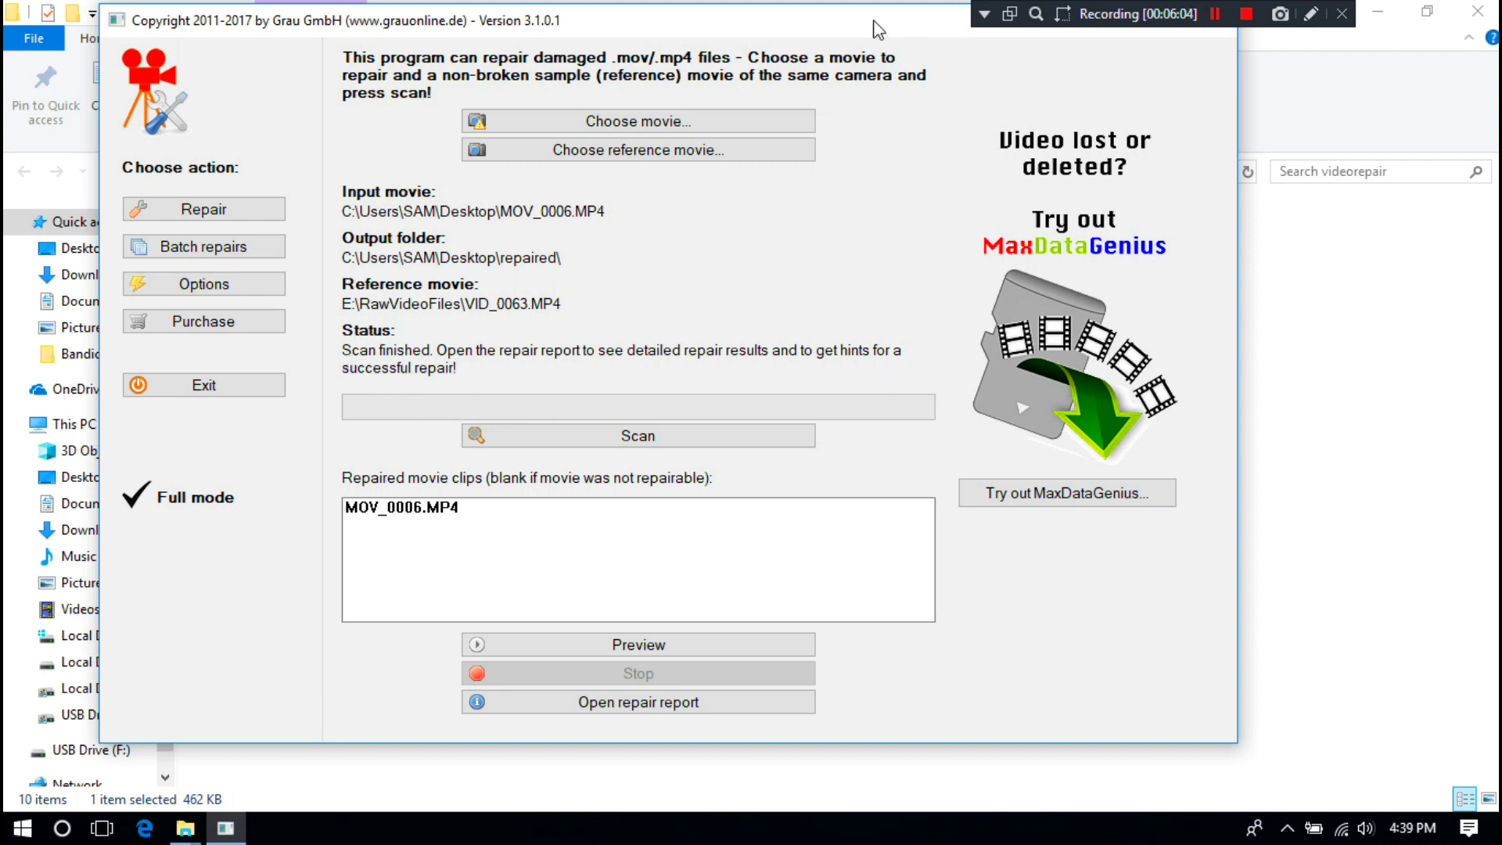
Step: After the scan completes, move the repair tool's window slightly down
drag(878, 30, 878, 105)
Step: Close the repair tool and videorepair window, tidy the desktop icons, and open the repaired folder maximized
click(1208, 95)
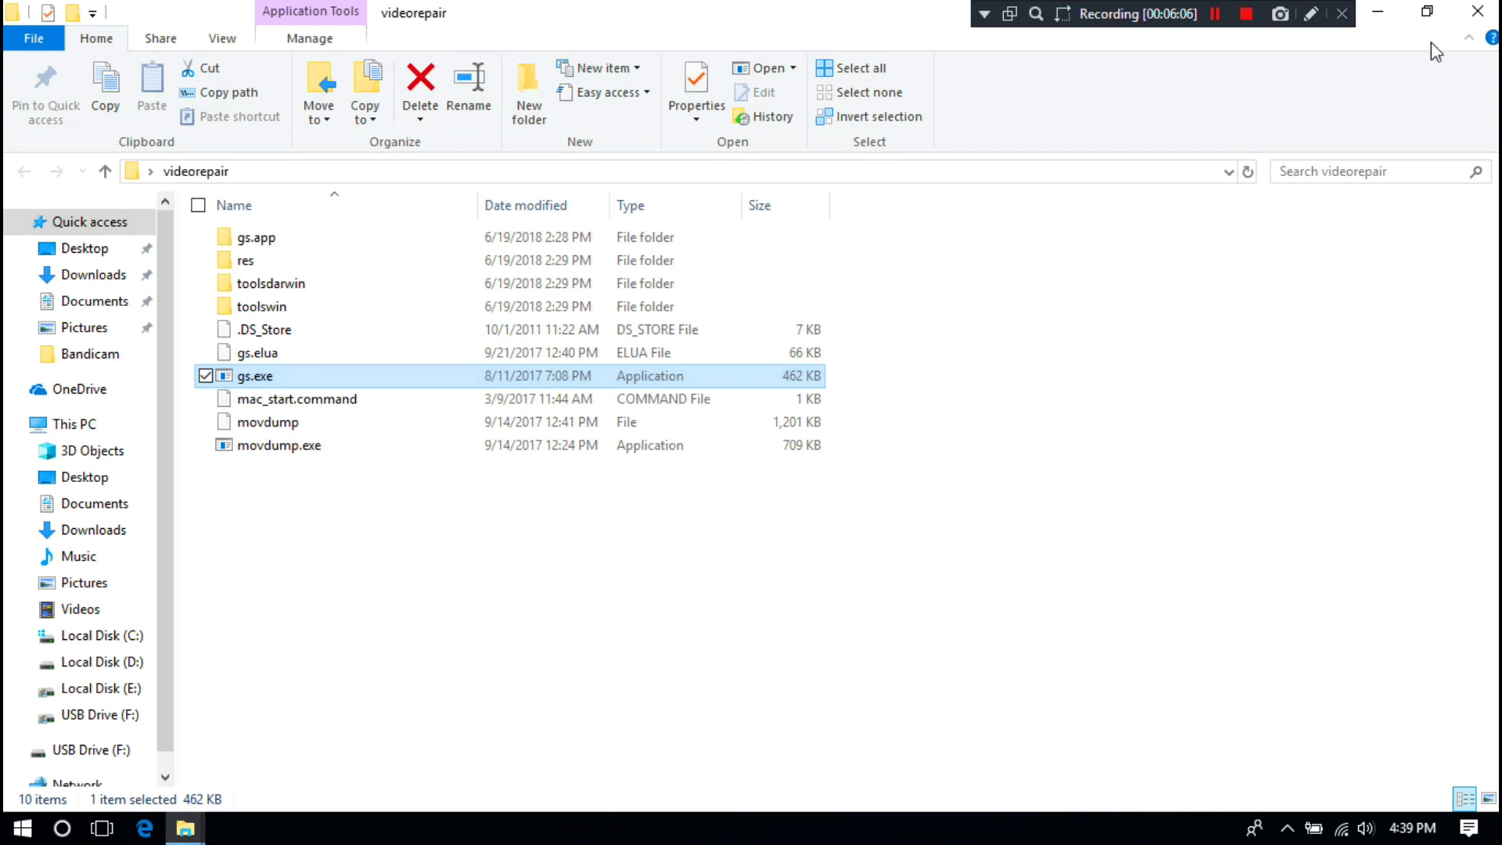
click(1492, 10)
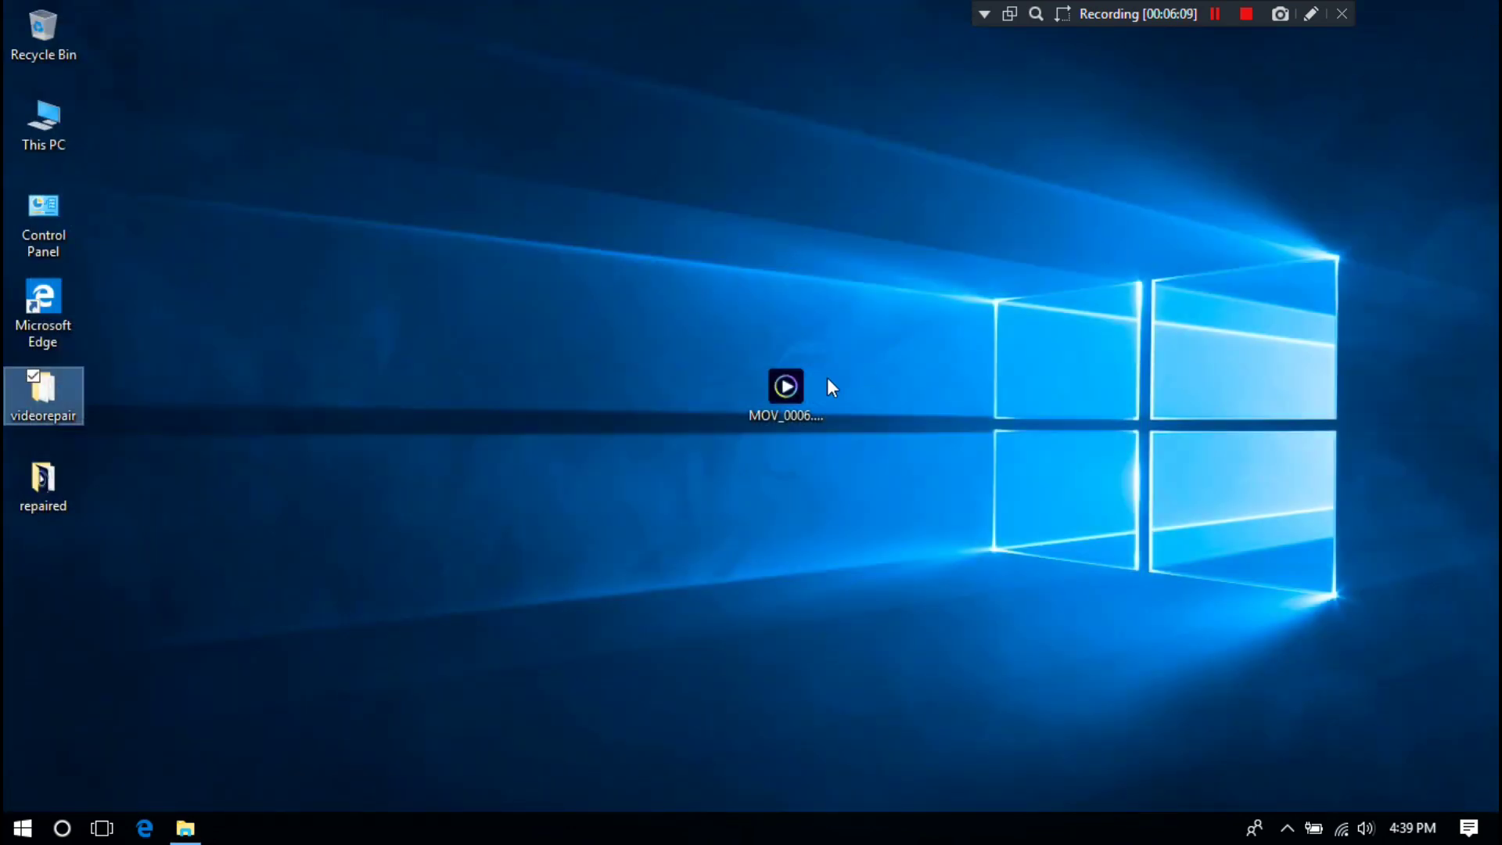
click(43, 483)
drag(46, 482, 948, 489)
drag(815, 395, 74, 481)
drag(978, 493, 751, 395)
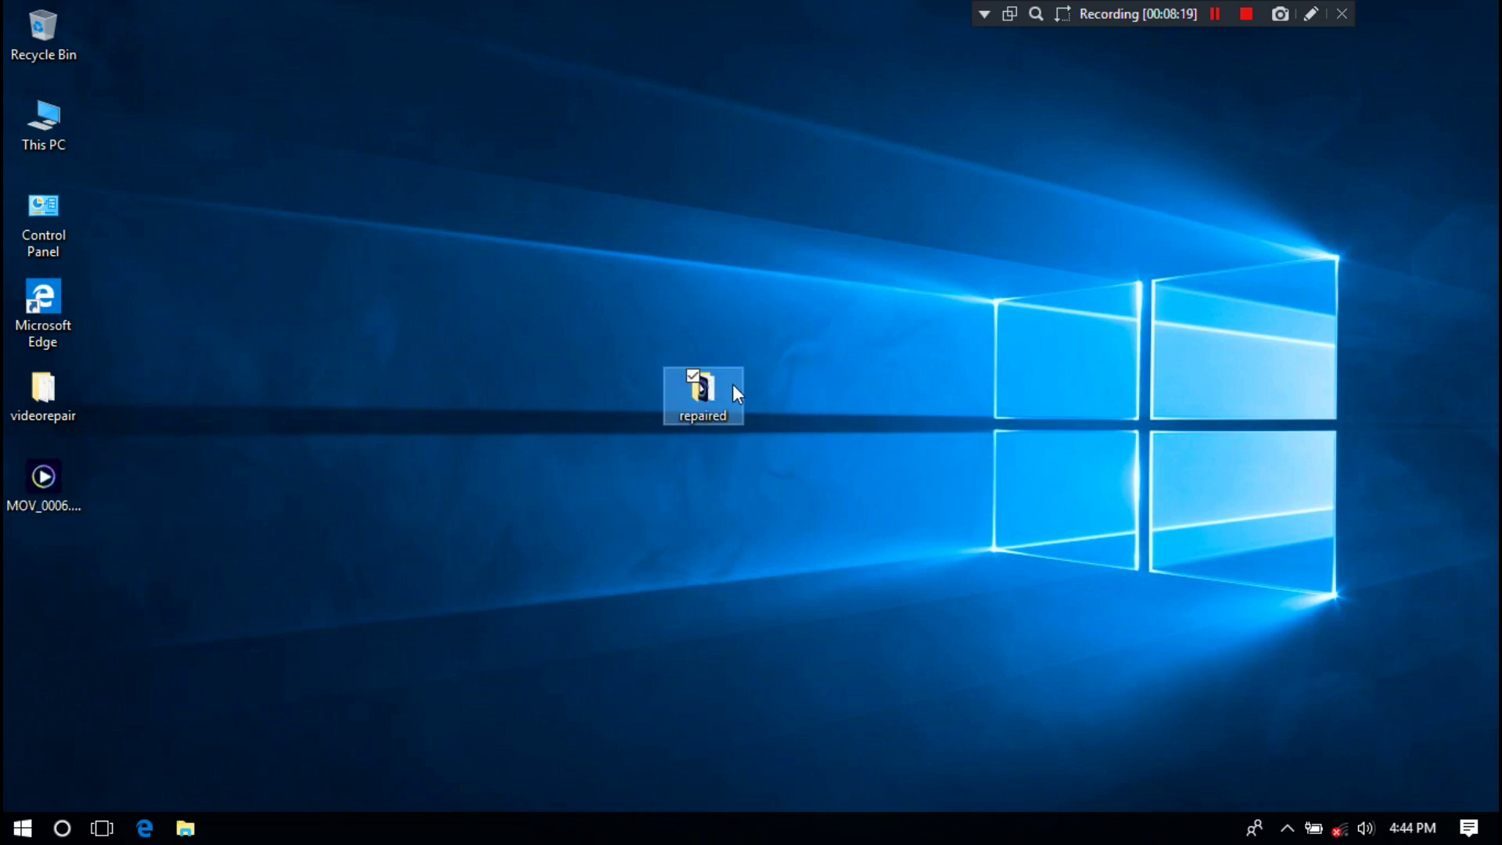
double_click(726, 386)
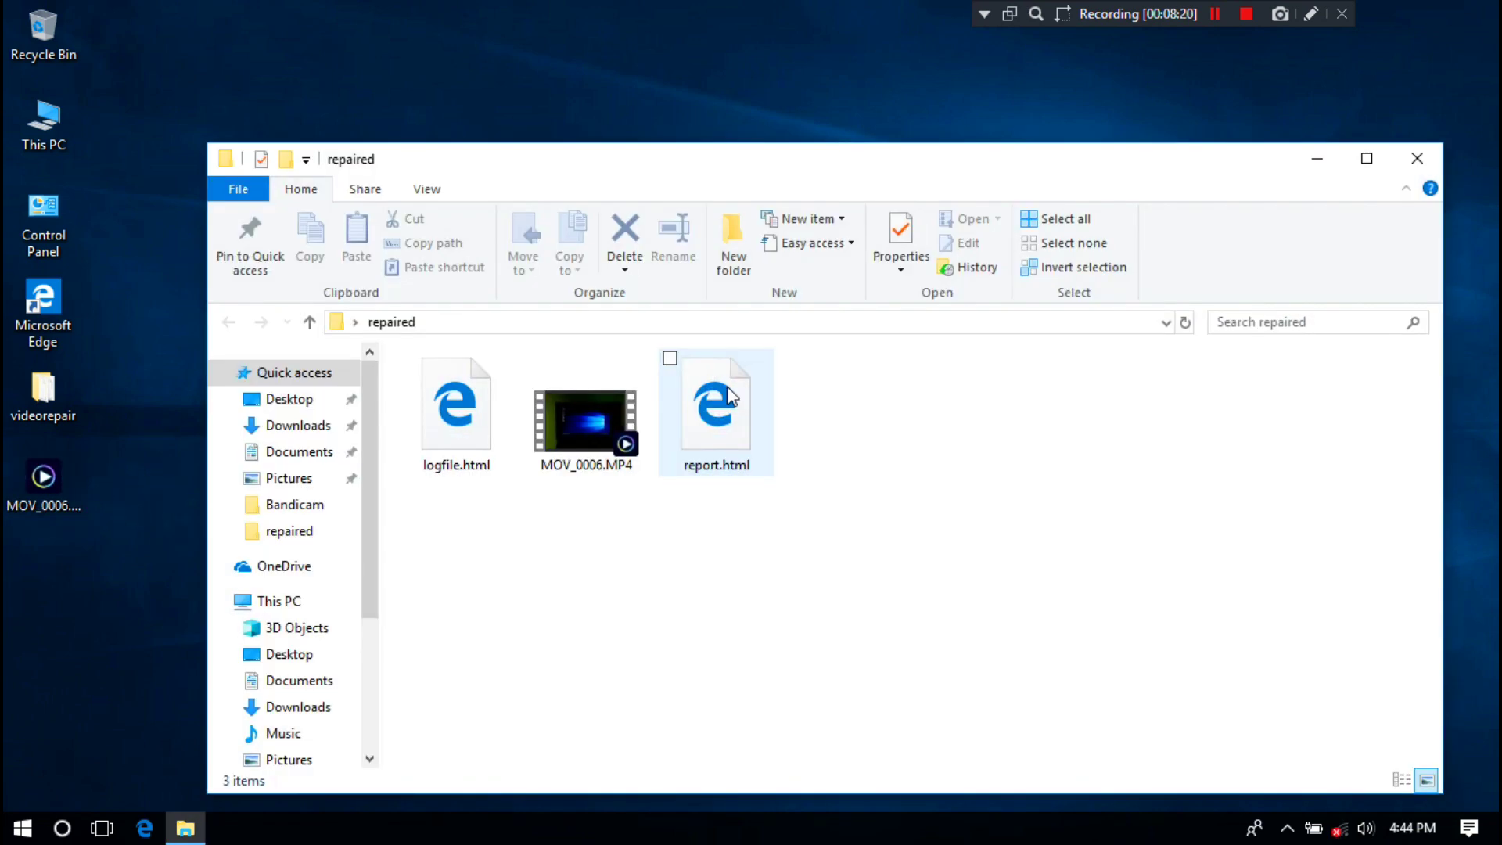
click(1366, 158)
Step: Play the repaired MOV_0006.MP4 in PowerDVD, seeking through 1:31, 2:34, 3:35, 7:08, 8:08 to the end
double_click(373, 274)
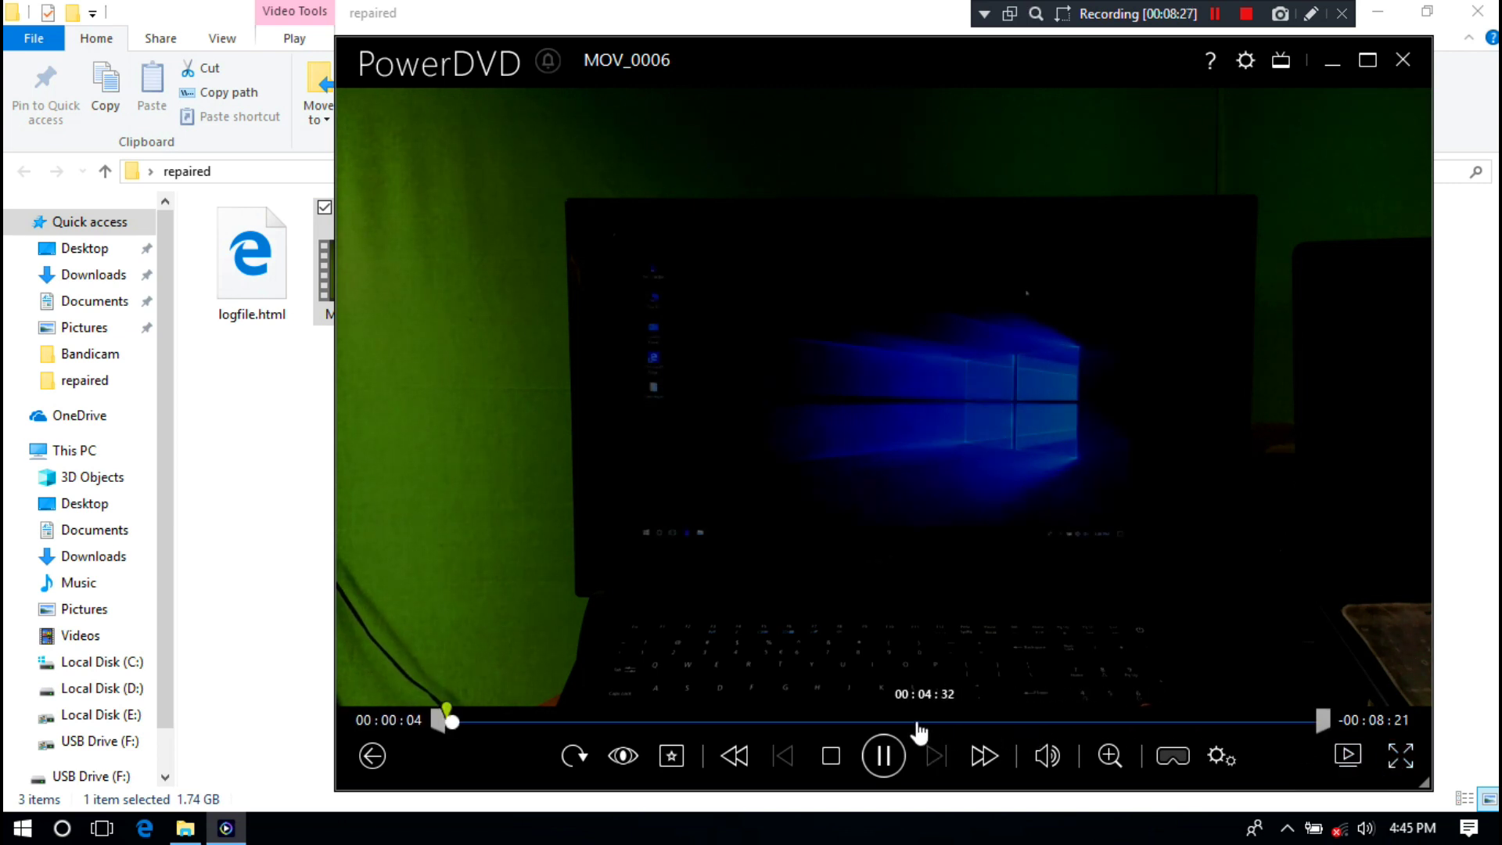
click(606, 722)
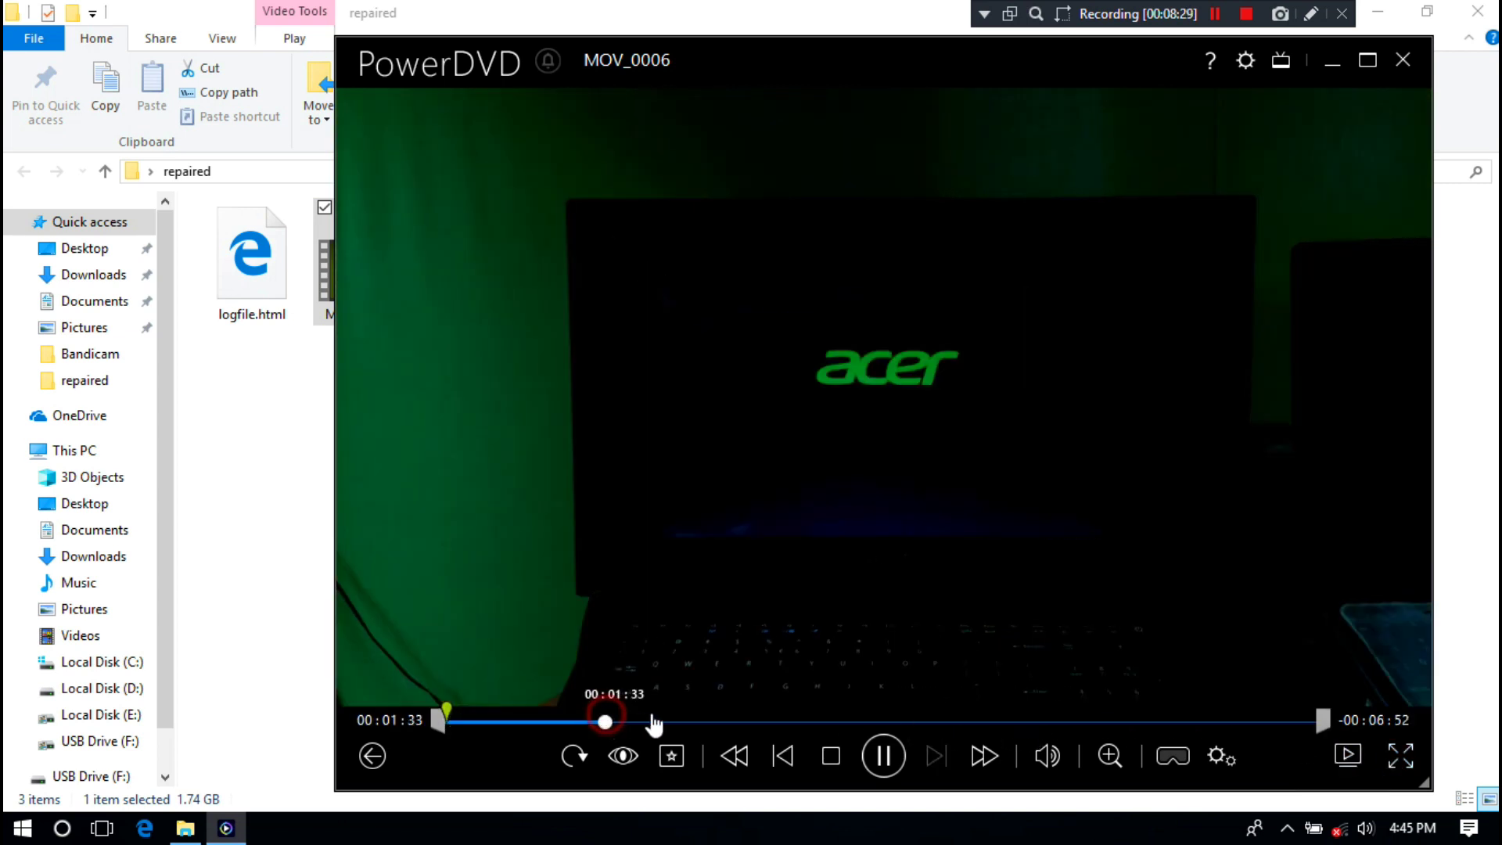
click(710, 722)
click(819, 722)
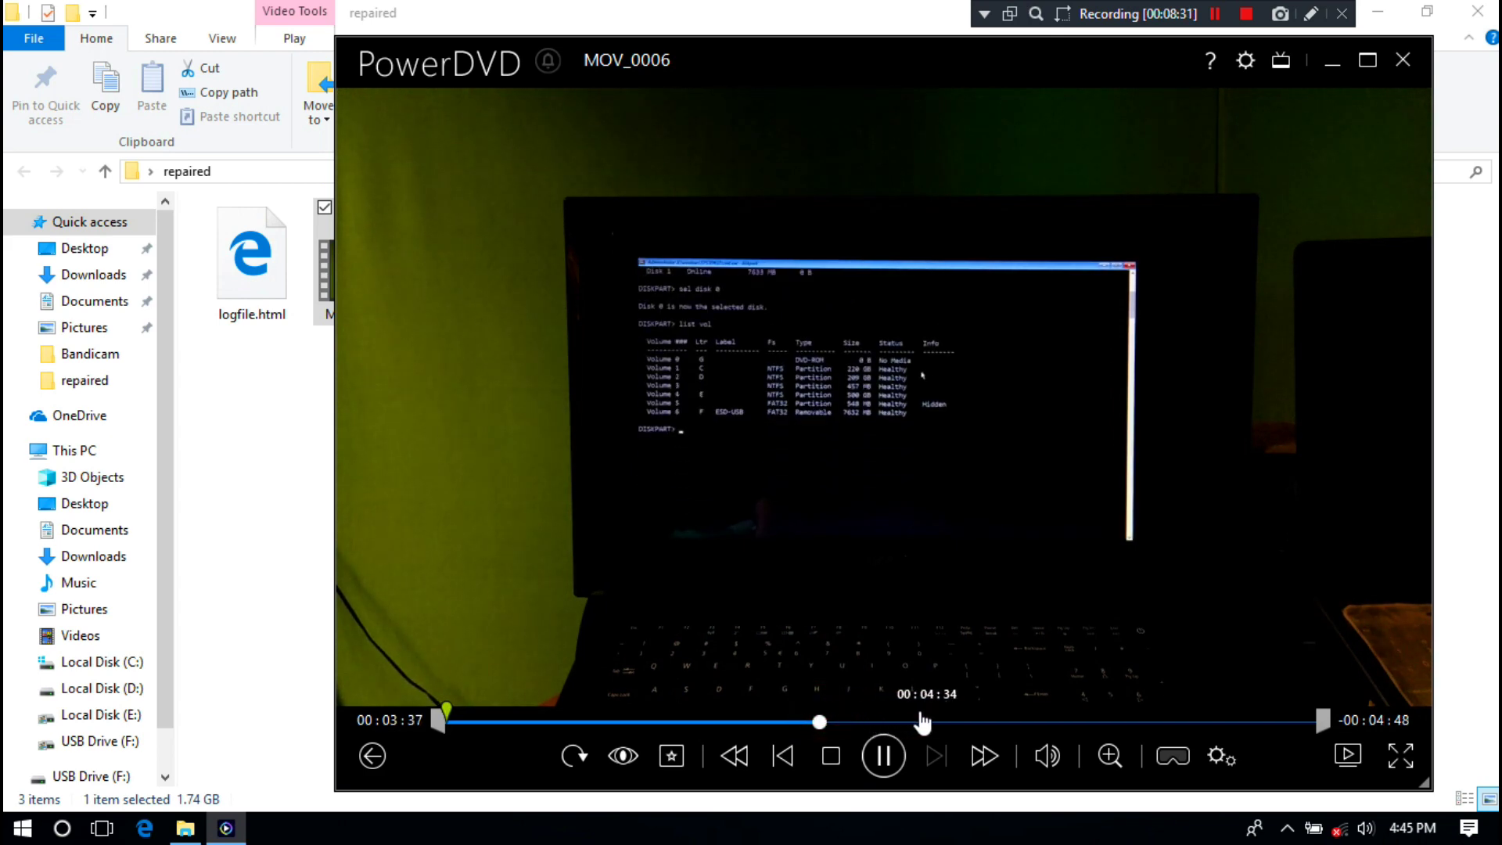
click(930, 721)
click(1053, 721)
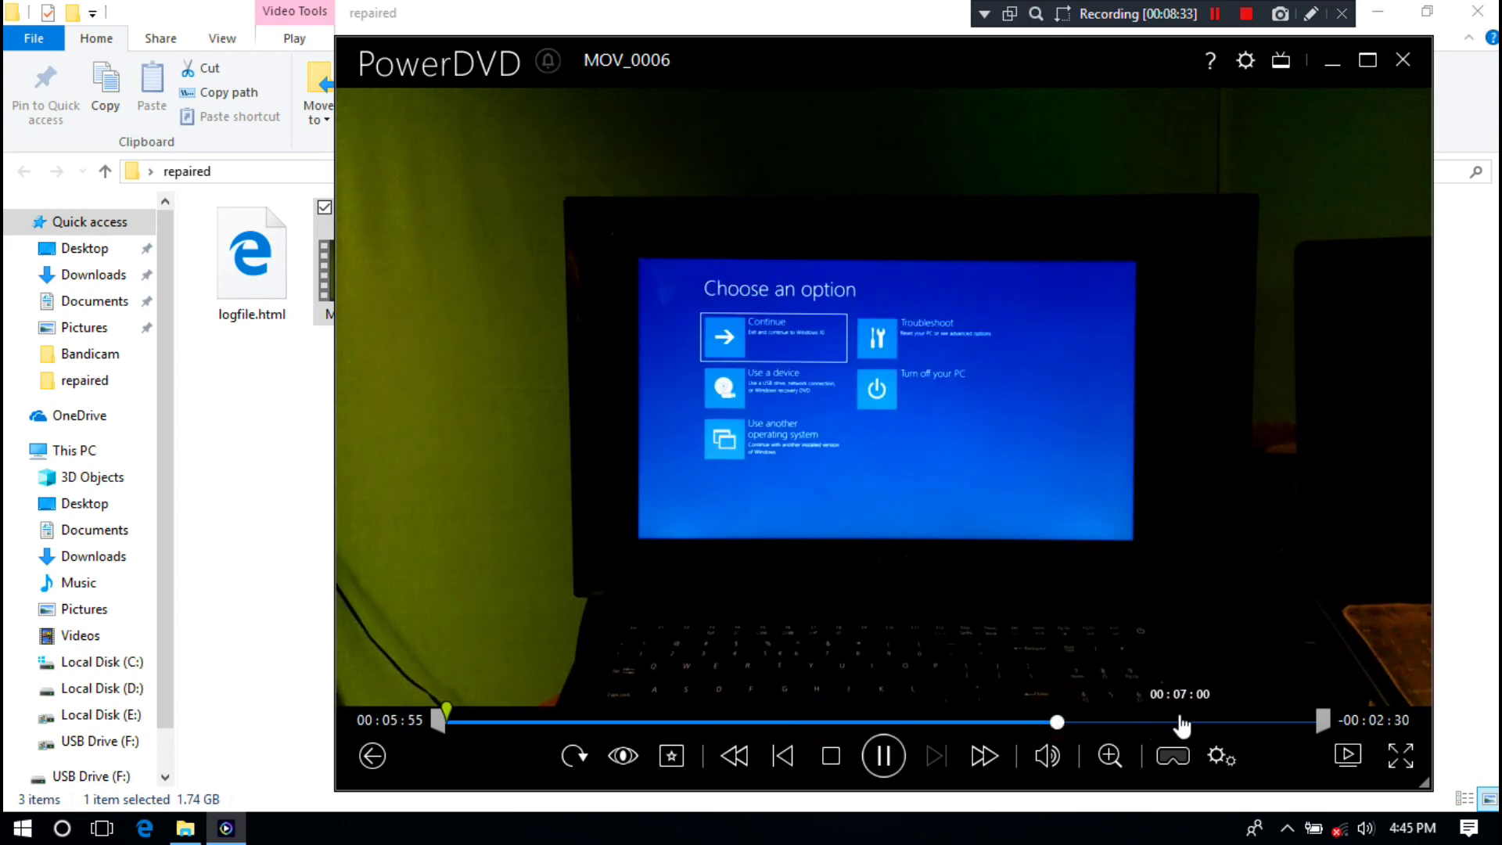
click(1183, 721)
click(1287, 724)
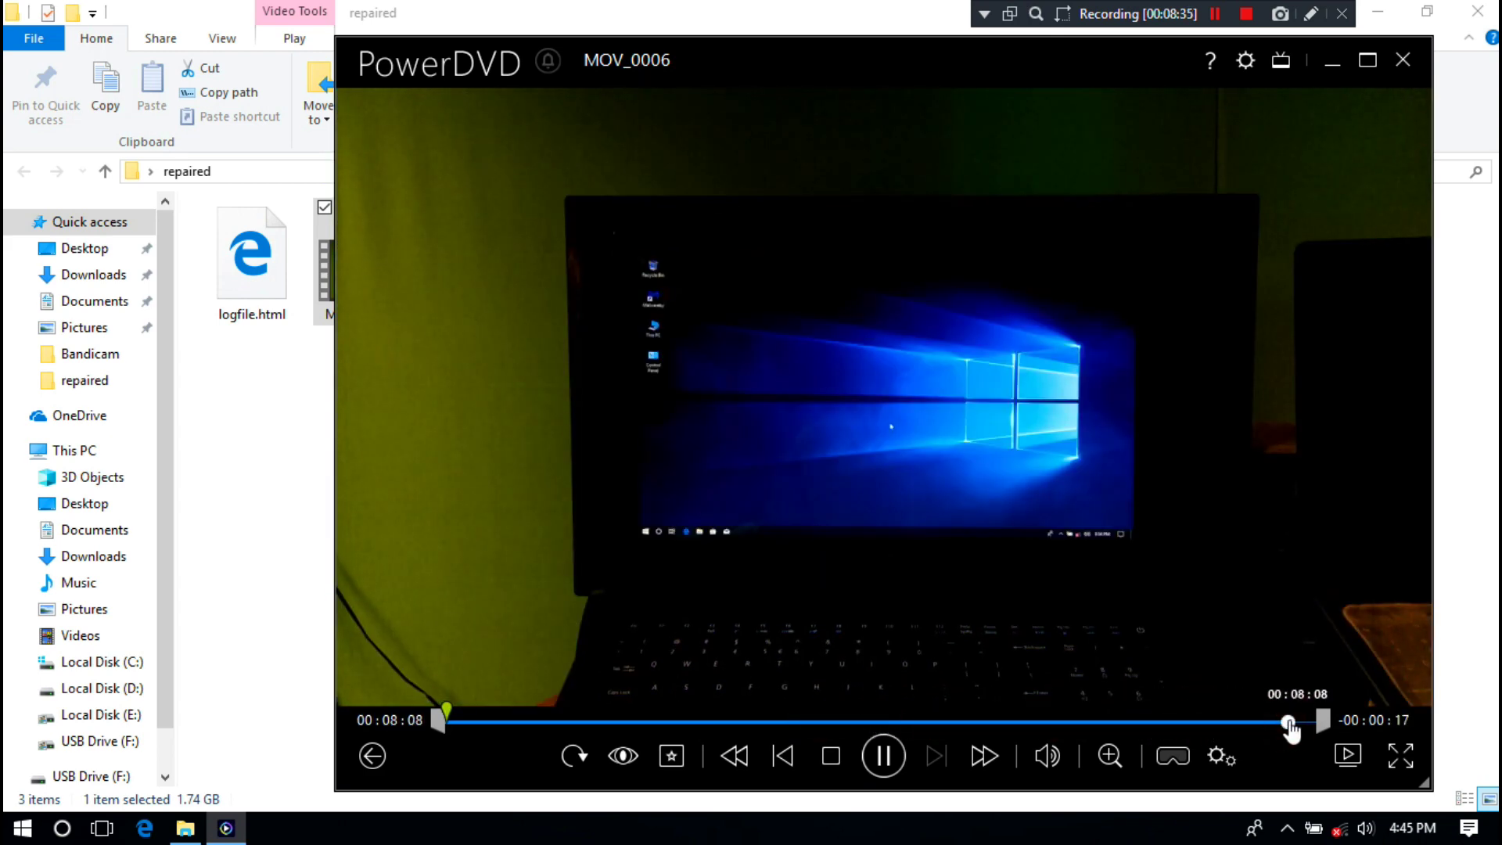
click(1300, 724)
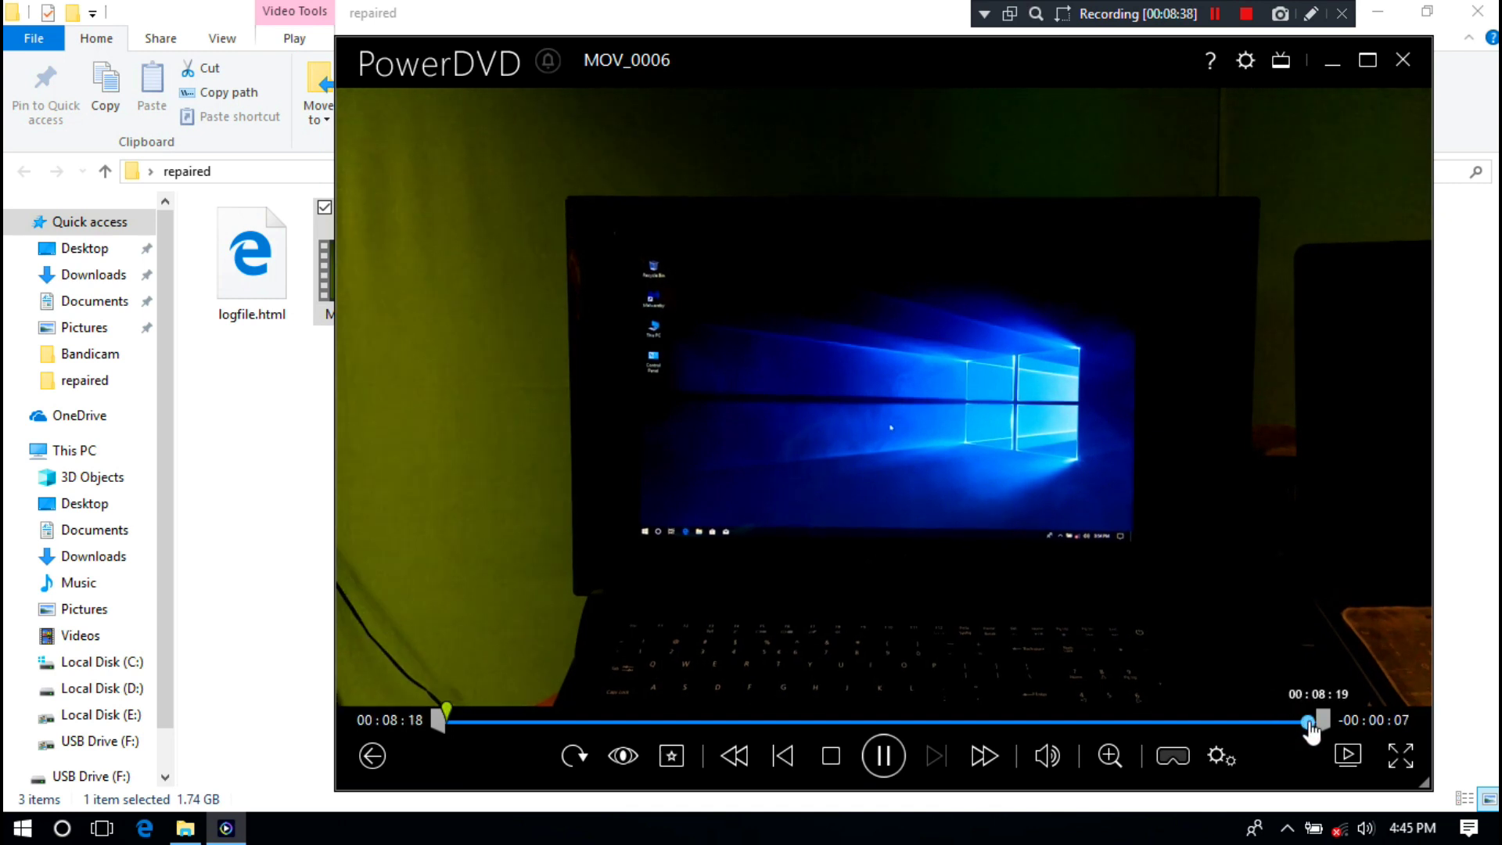
click(1306, 723)
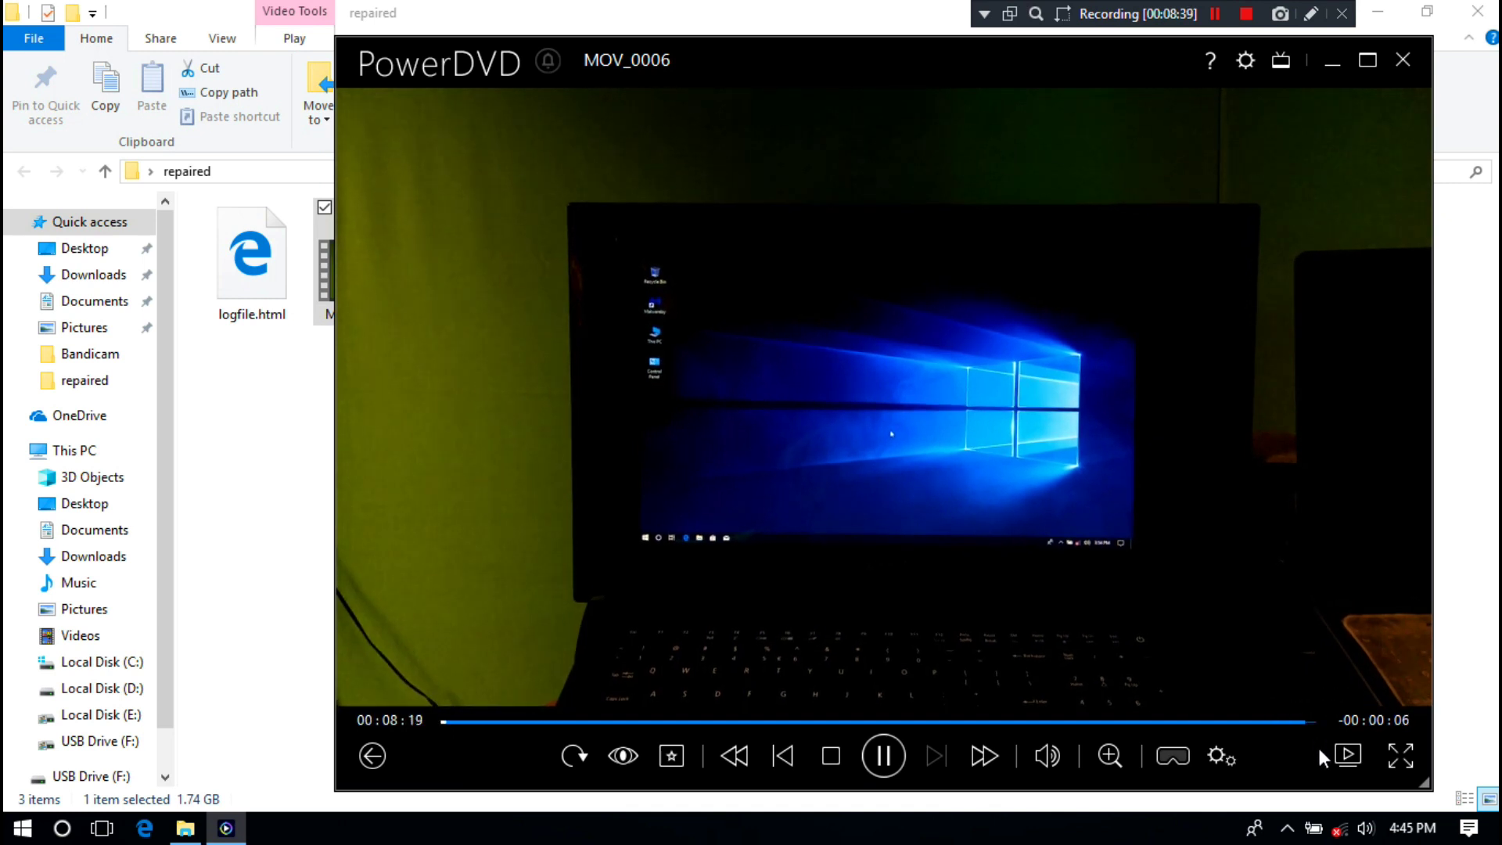